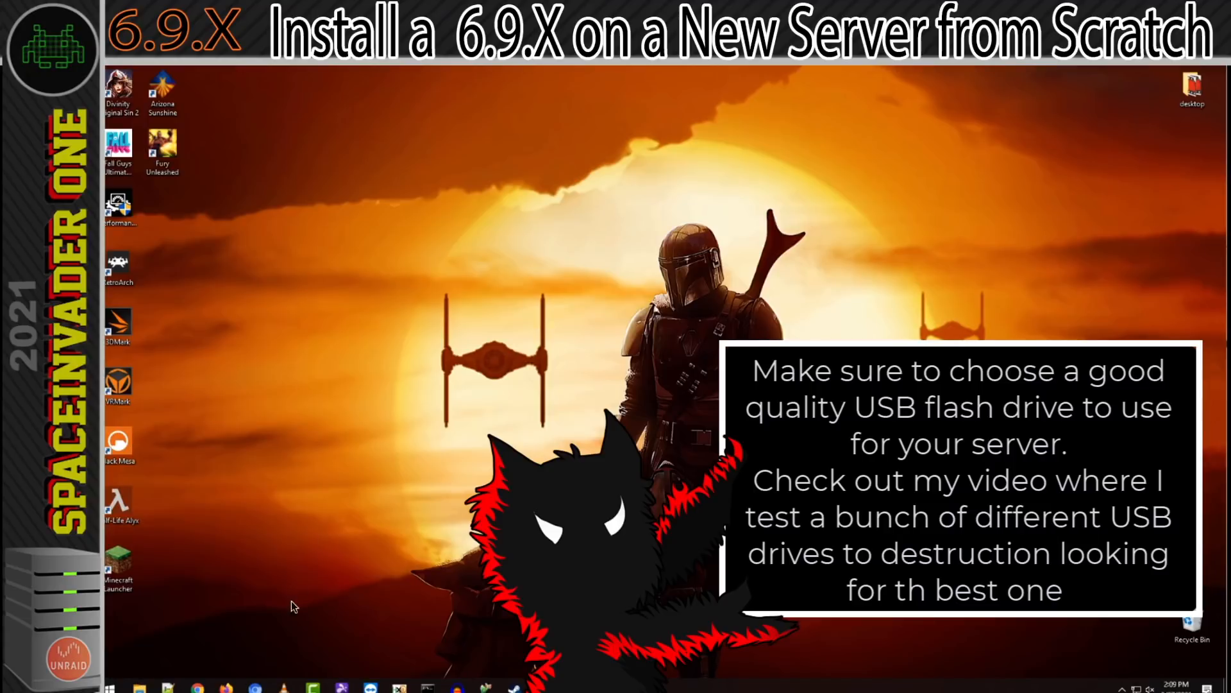
Download the Windows version of the USB Creator from unraid.net, place the file on the desktop and close the browser.
left_click(255, 687)
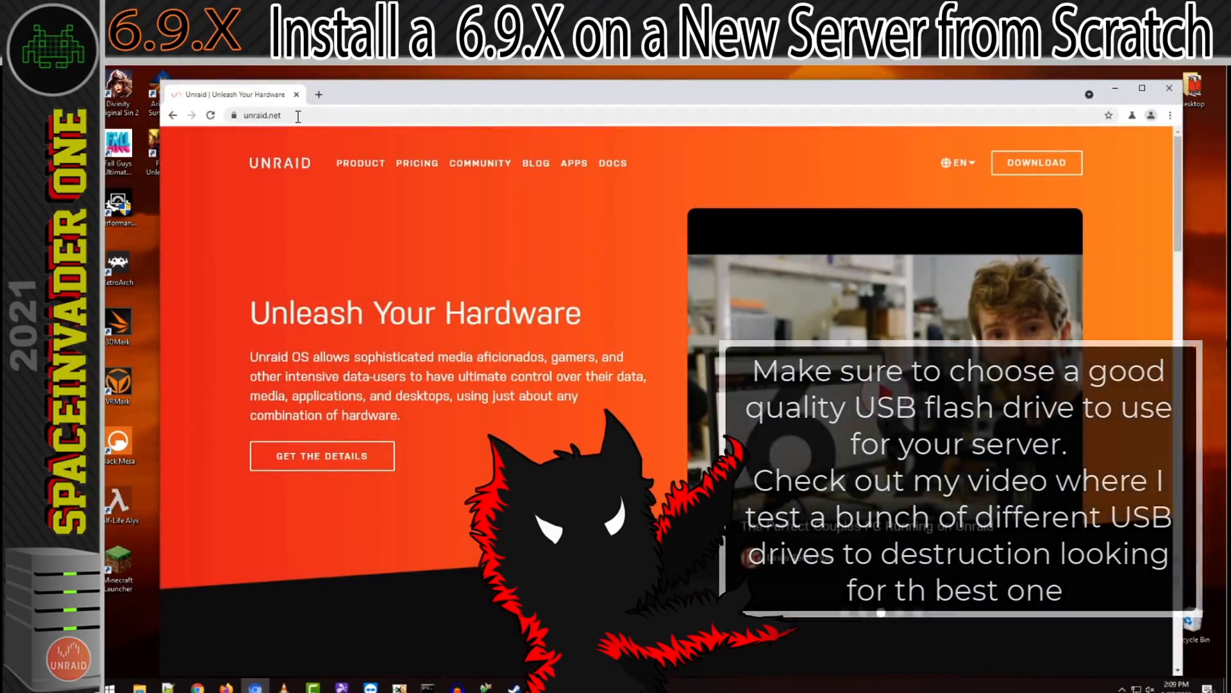
left_click(369, 120)
left_click(376, 132)
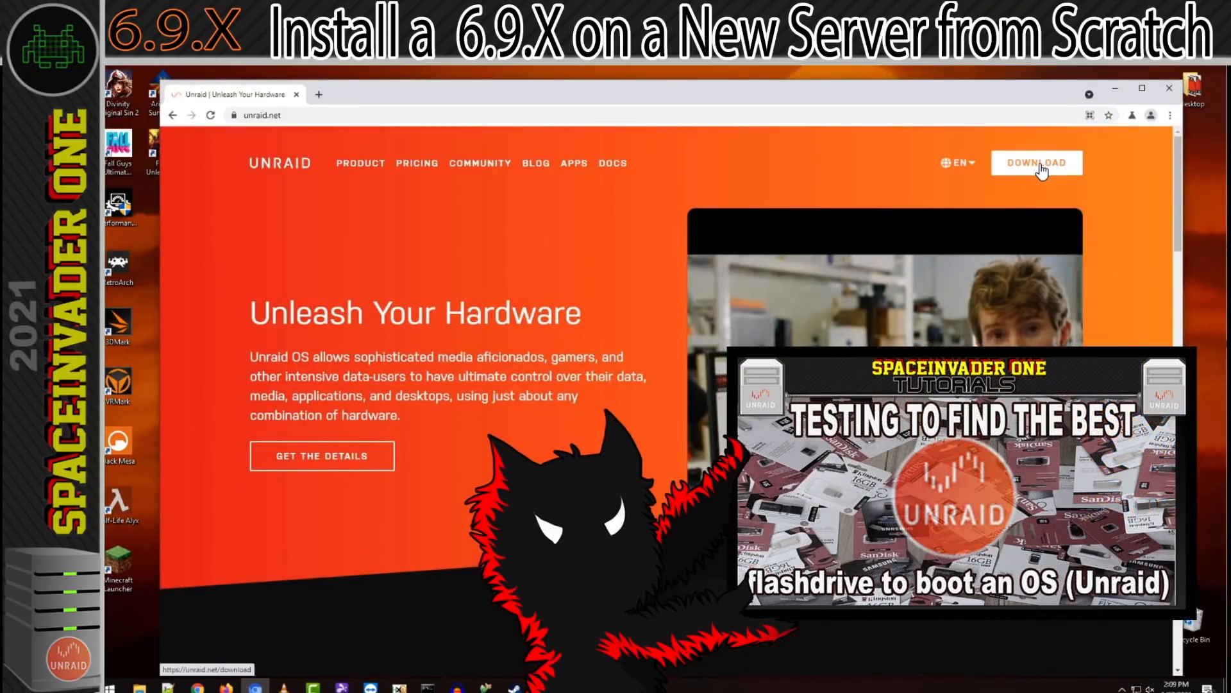
left_click(1039, 164)
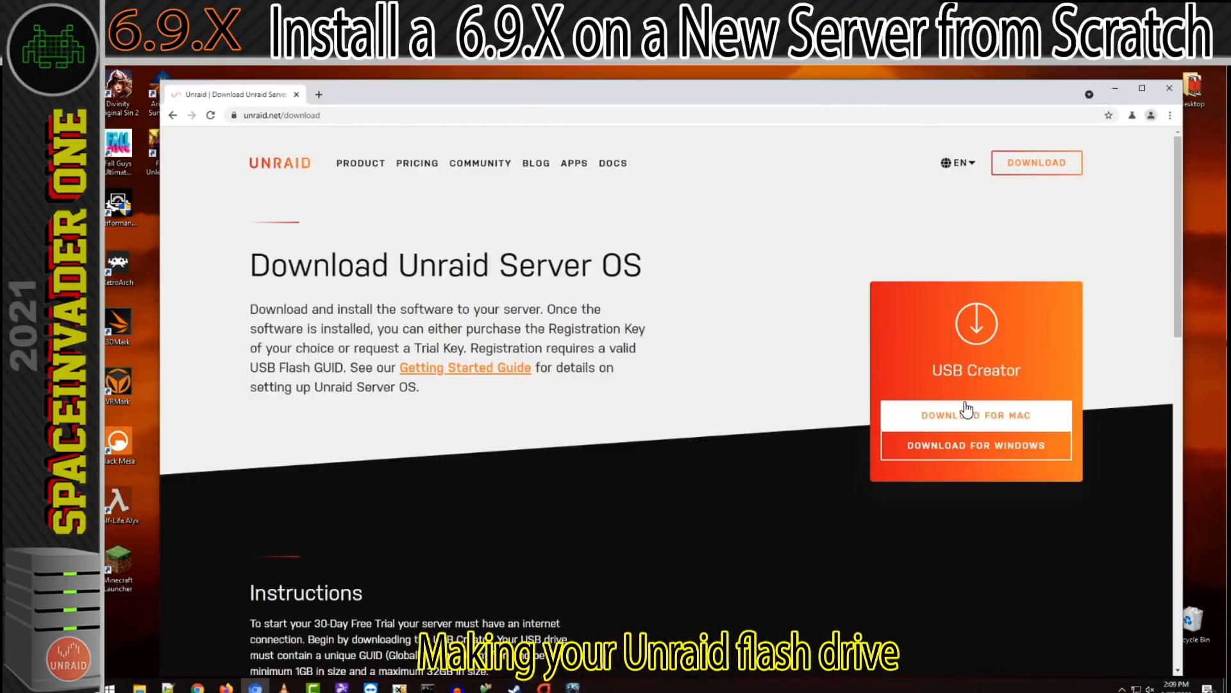
left_click(973, 451)
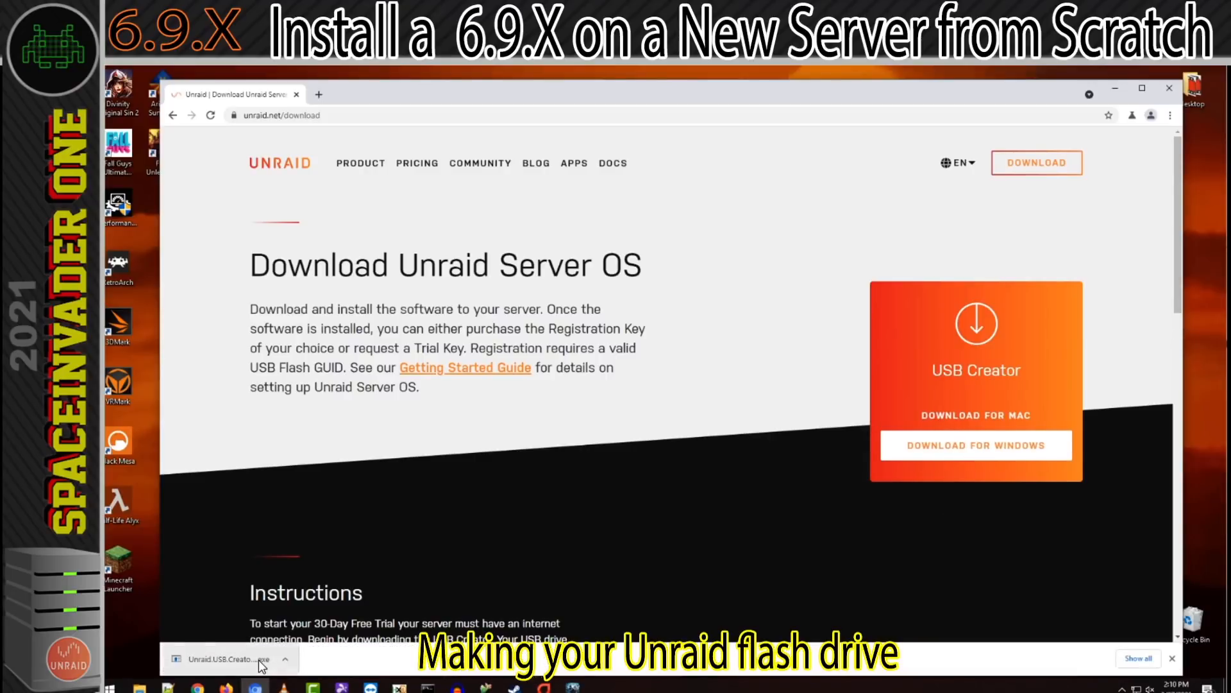
left_click_drag(258, 659, 136, 630)
left_click(1169, 88)
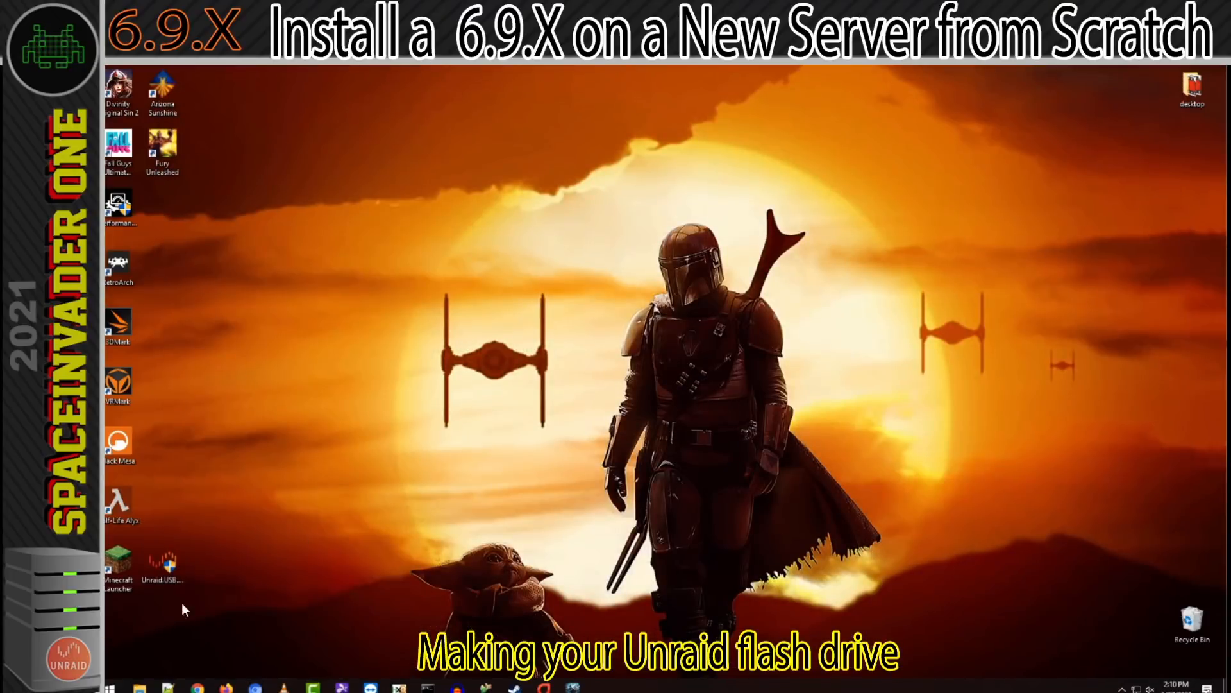
Launch the downloaded Unraid USB Flash Creator and select the stable version Unraid 6.9.1.
double_click(164, 560)
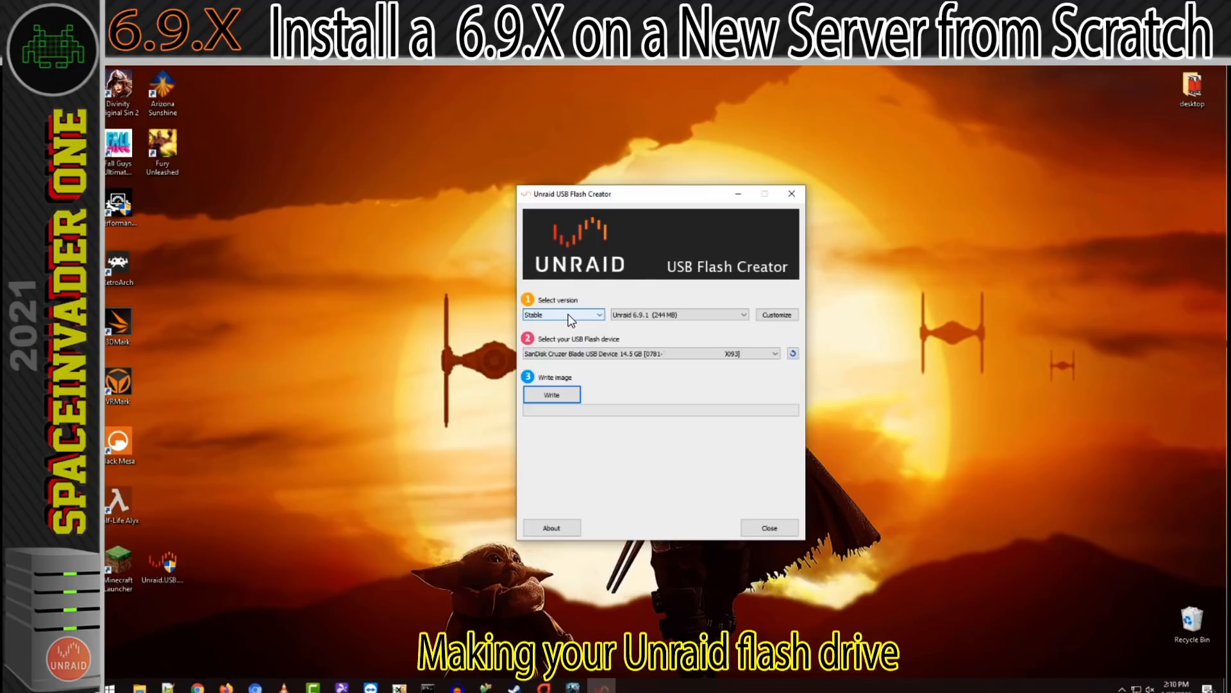
left_click(638, 315)
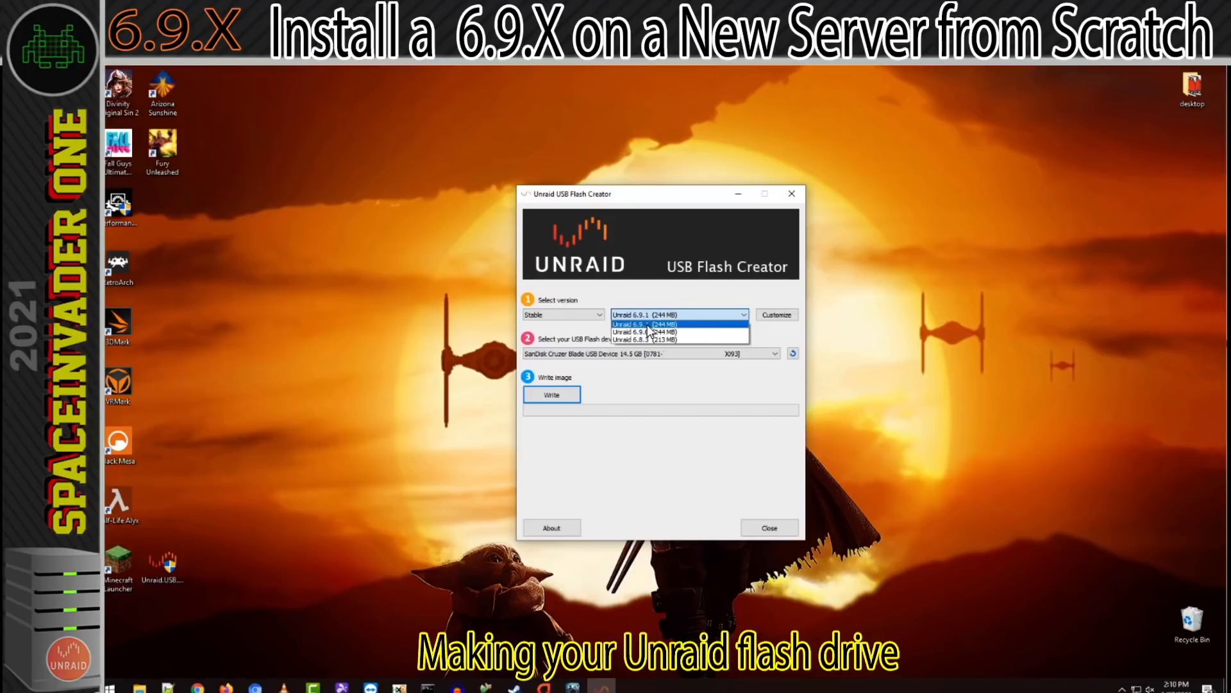
left_click(649, 324)
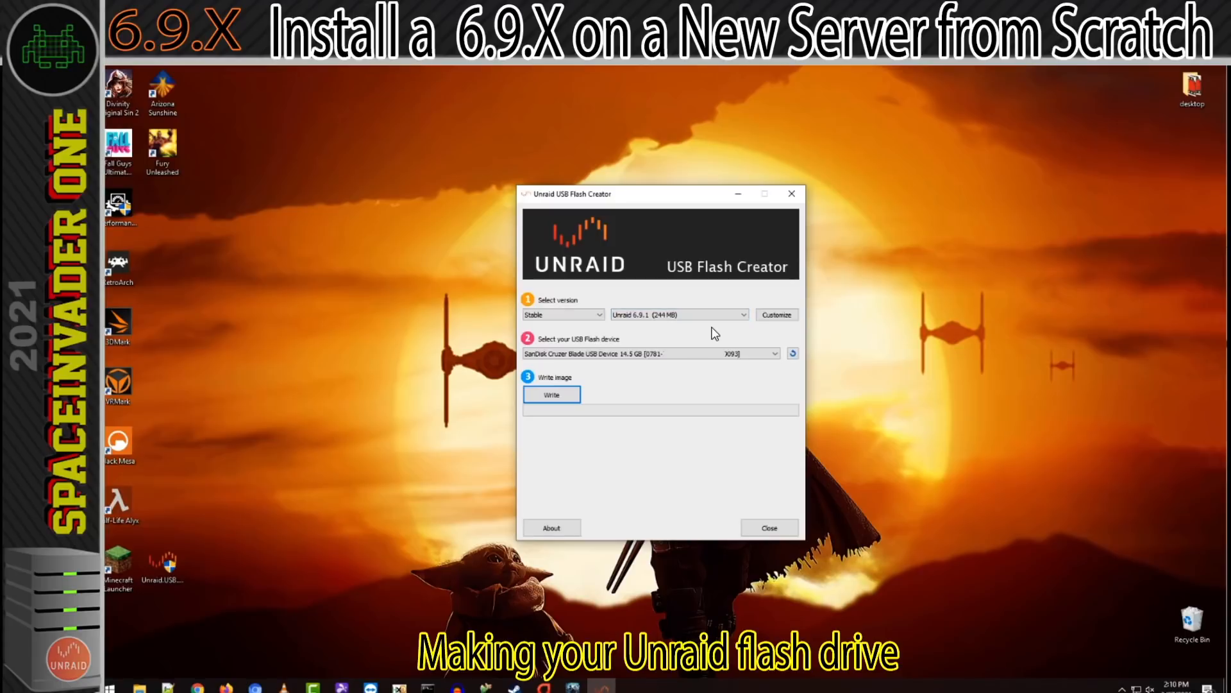
Customize the Unraid image by setting the server name to Galactica.
left_click(776, 316)
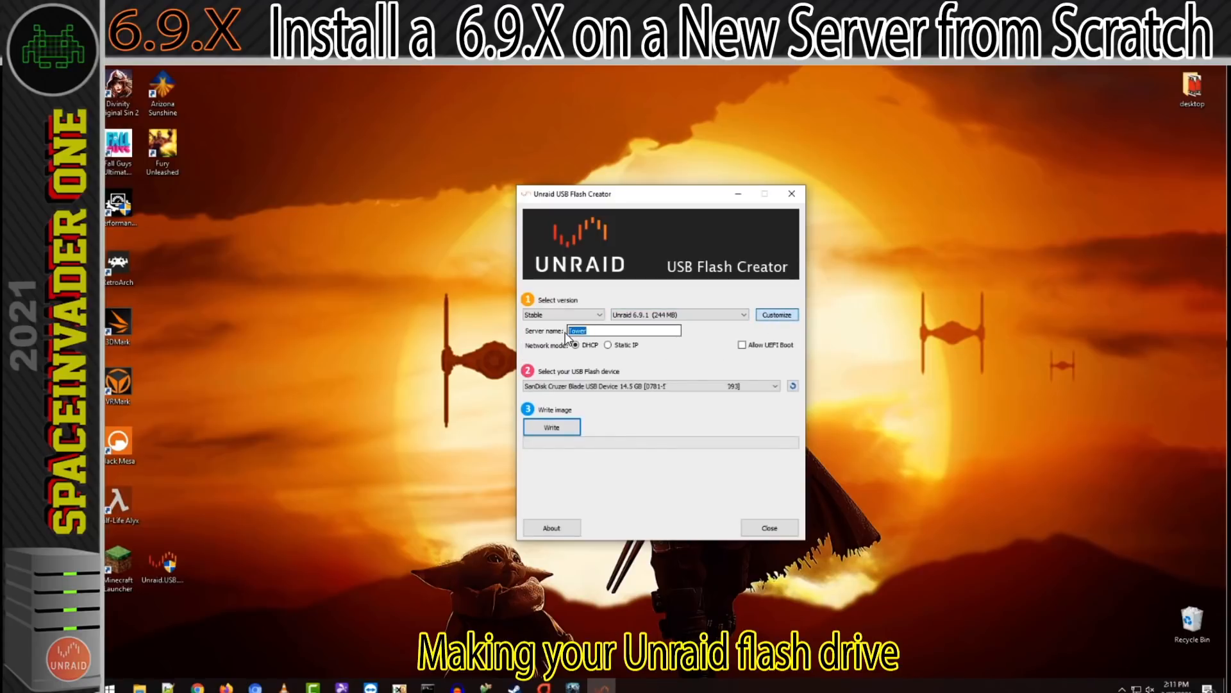
type("Galactica")
left_click(744, 345)
Erase the SanDisk Cruzer Blade USB device, write the Unraid image to it, and close the flash creator.
left_click(563, 428)
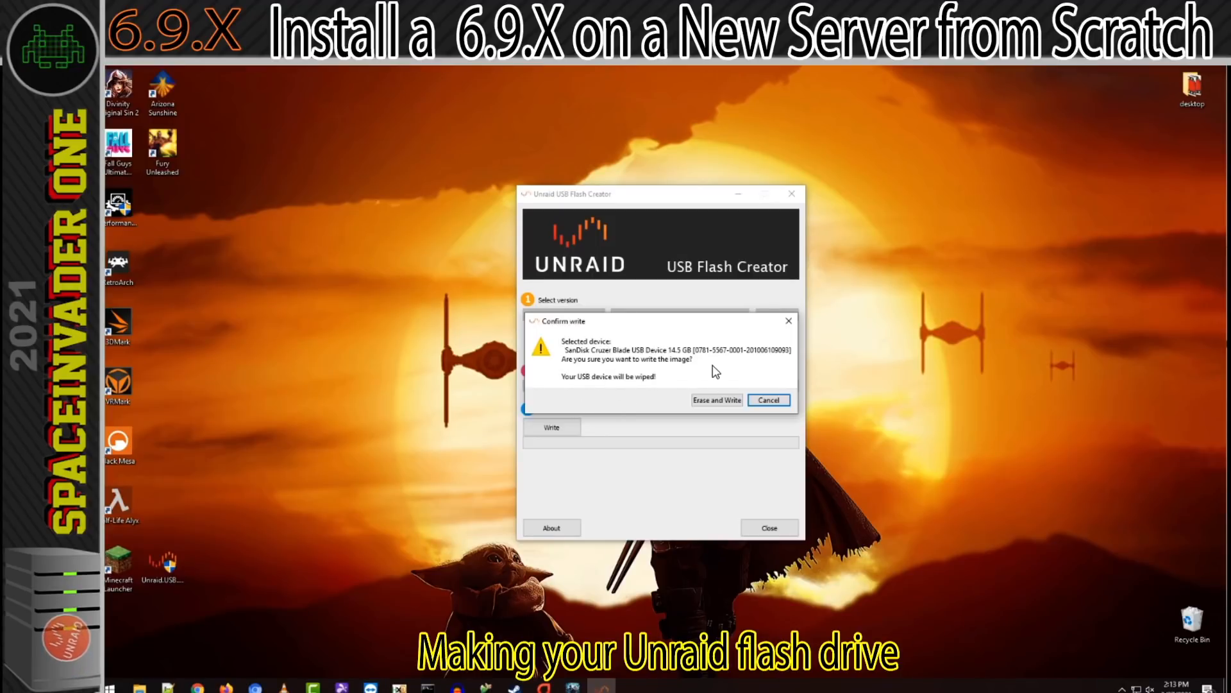
left_click(714, 400)
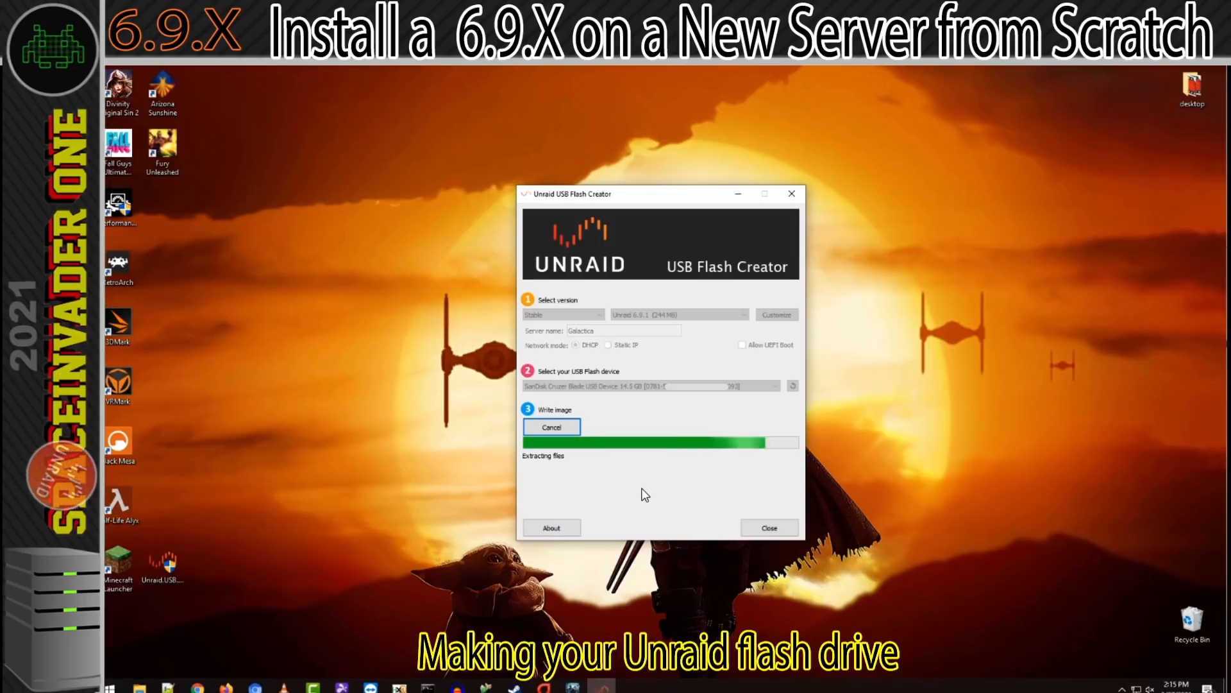
left_click(770, 526)
left_click(1122, 687)
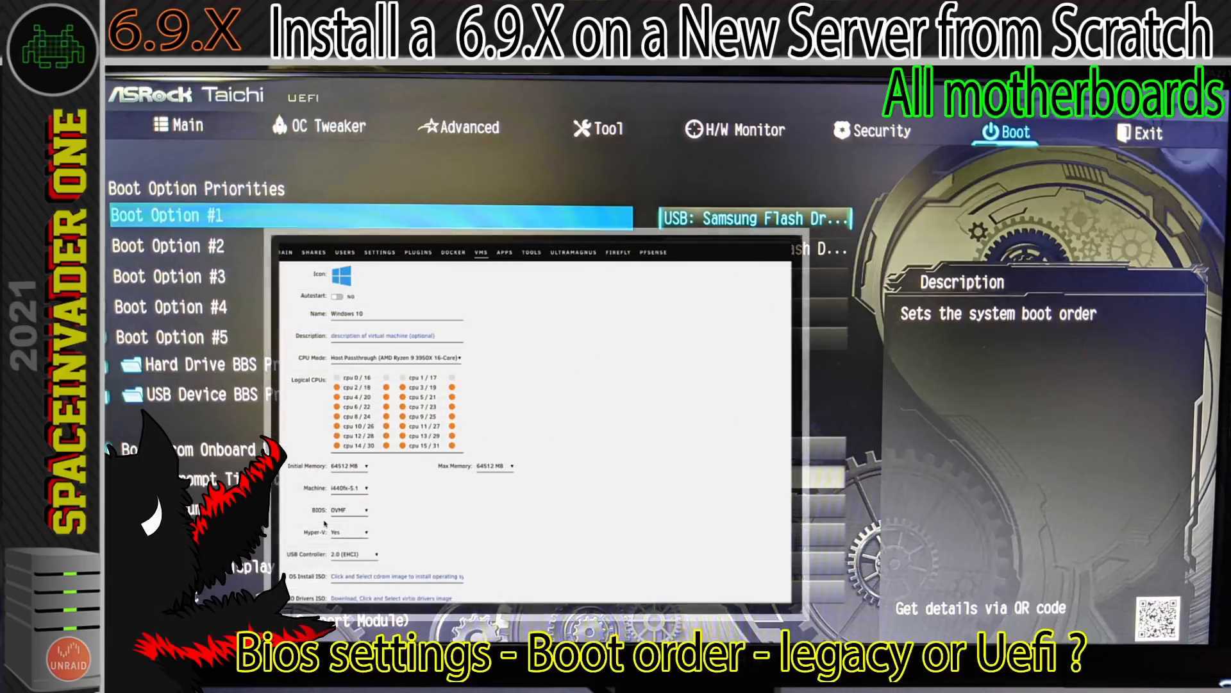
Switch the Windows 10 VM's BIOS type to SeaBIOS and back to OVMF.
left_click(359, 513)
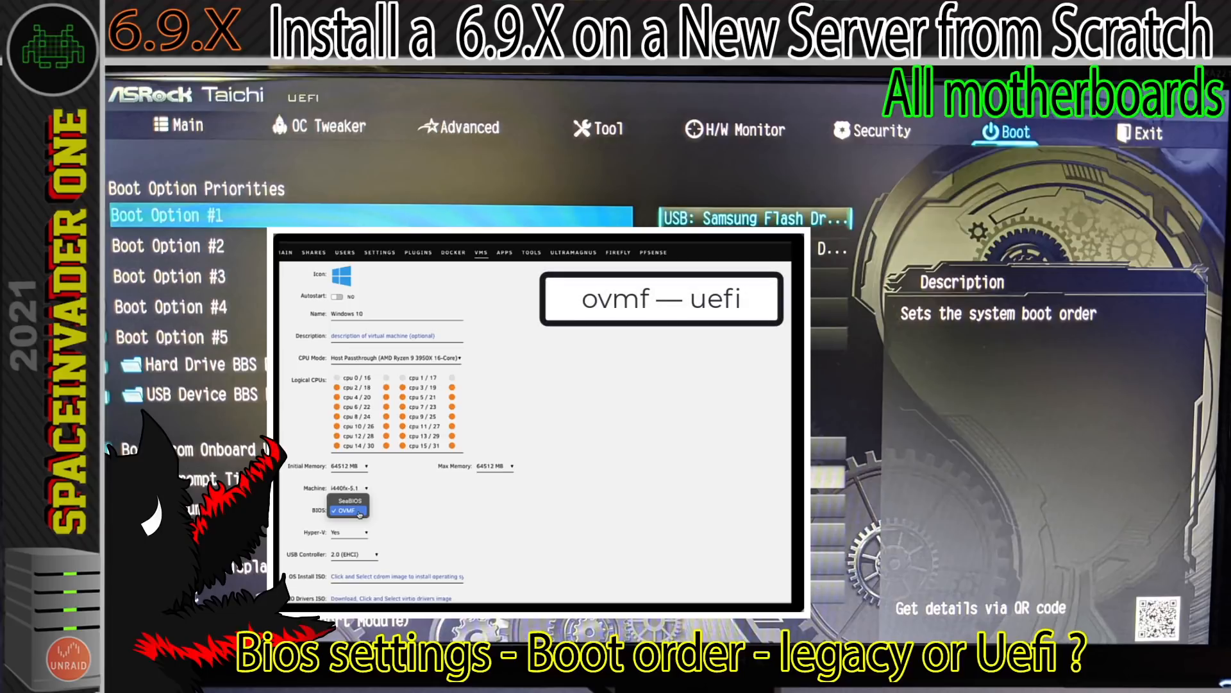
left_click(357, 501)
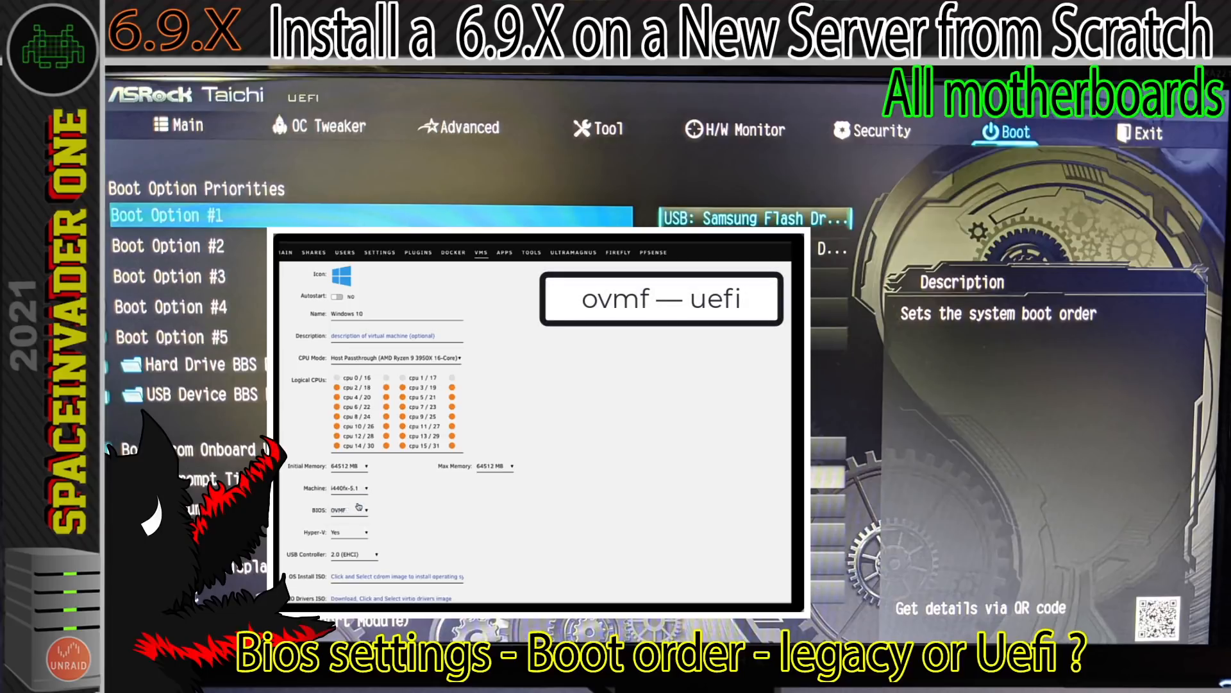
left_click(359, 511)
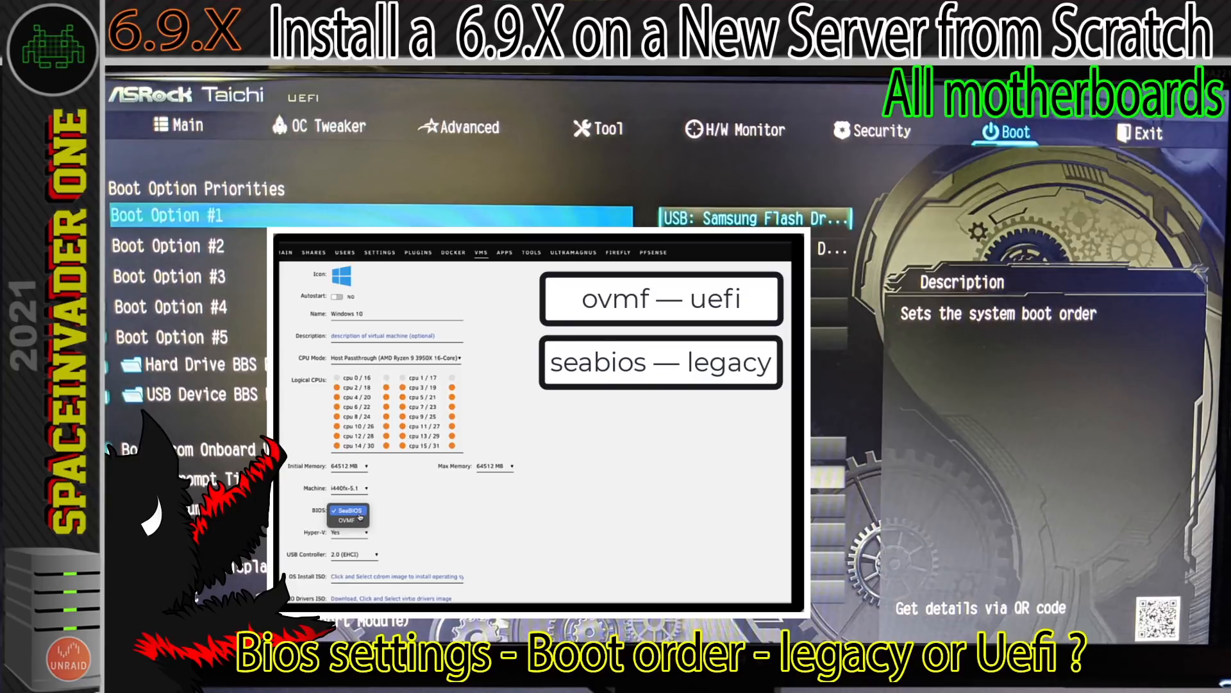
left_click(362, 520)
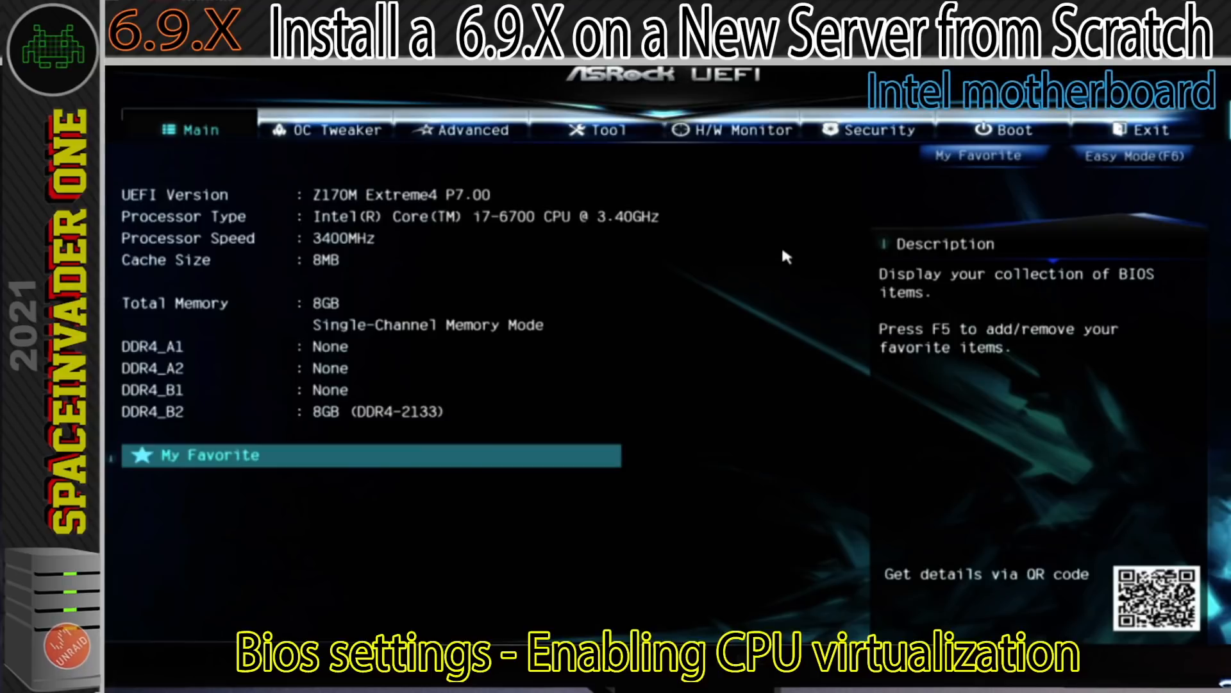
Enable Intel Virtualization Technology in the motherboard's advanced CPU configuration and leave that page.
key("Right")
key("Right")
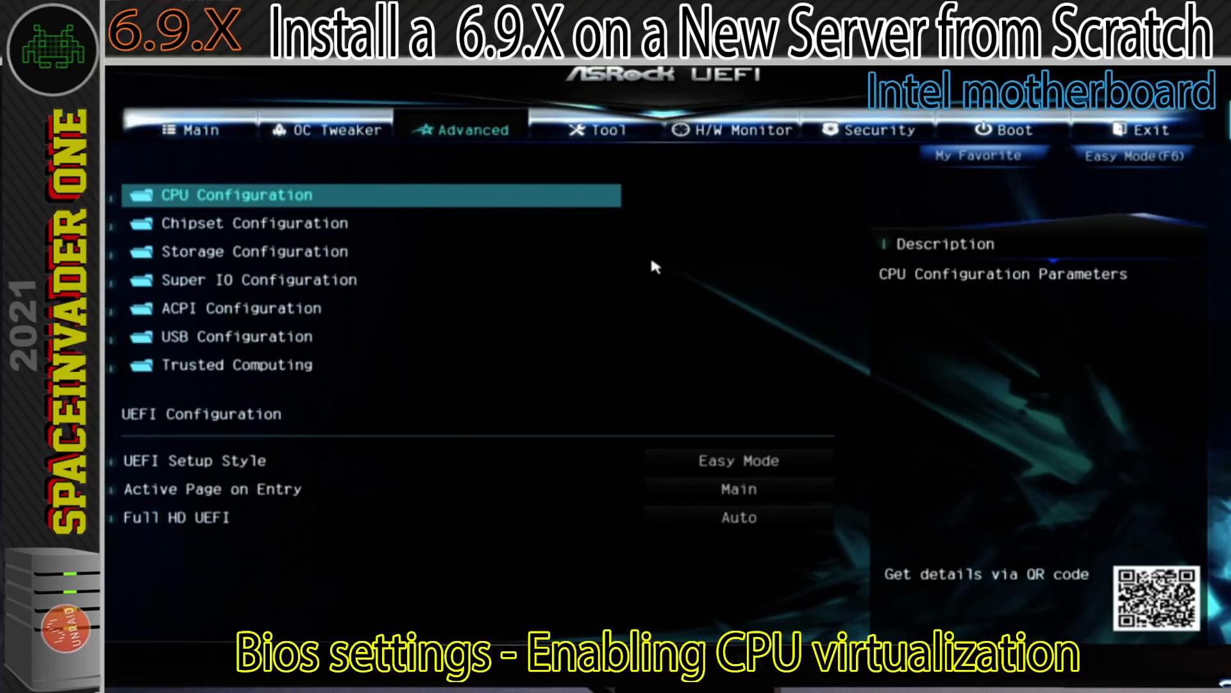
key("Return")
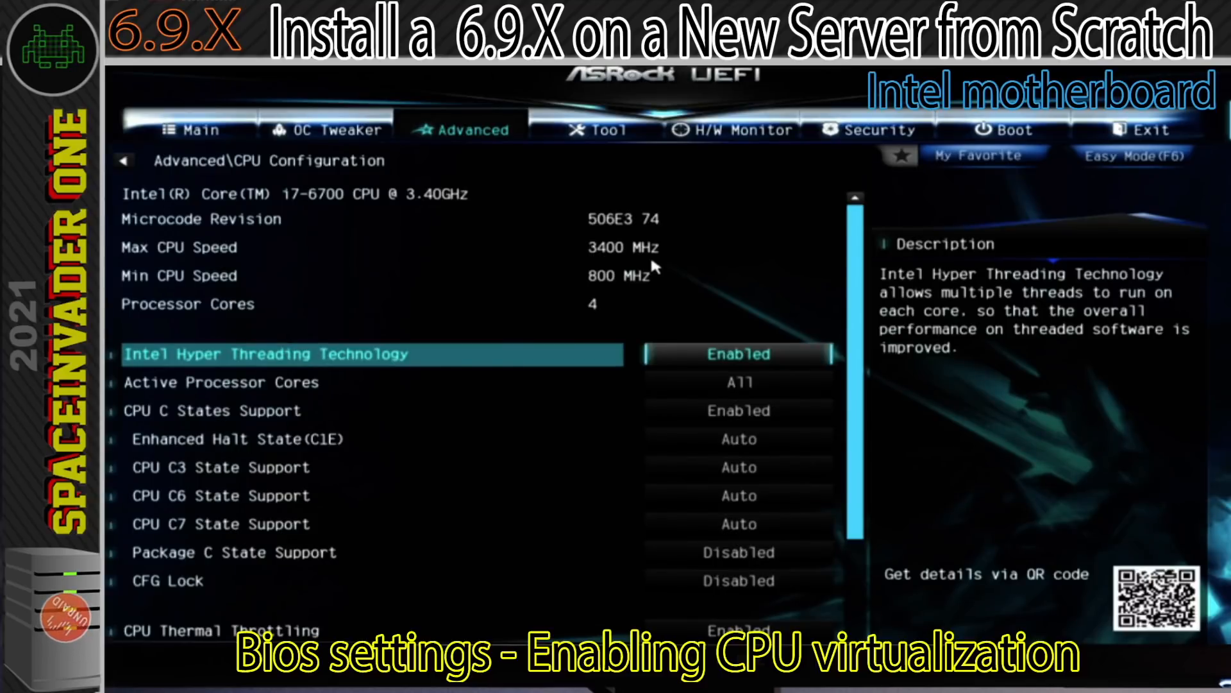
key("Down")
key("Down")
key("Down")
key("Down")
key("Down")
key("Down")
key("Down")
key("Down")
key("Down")
key("Down")
key("Down")
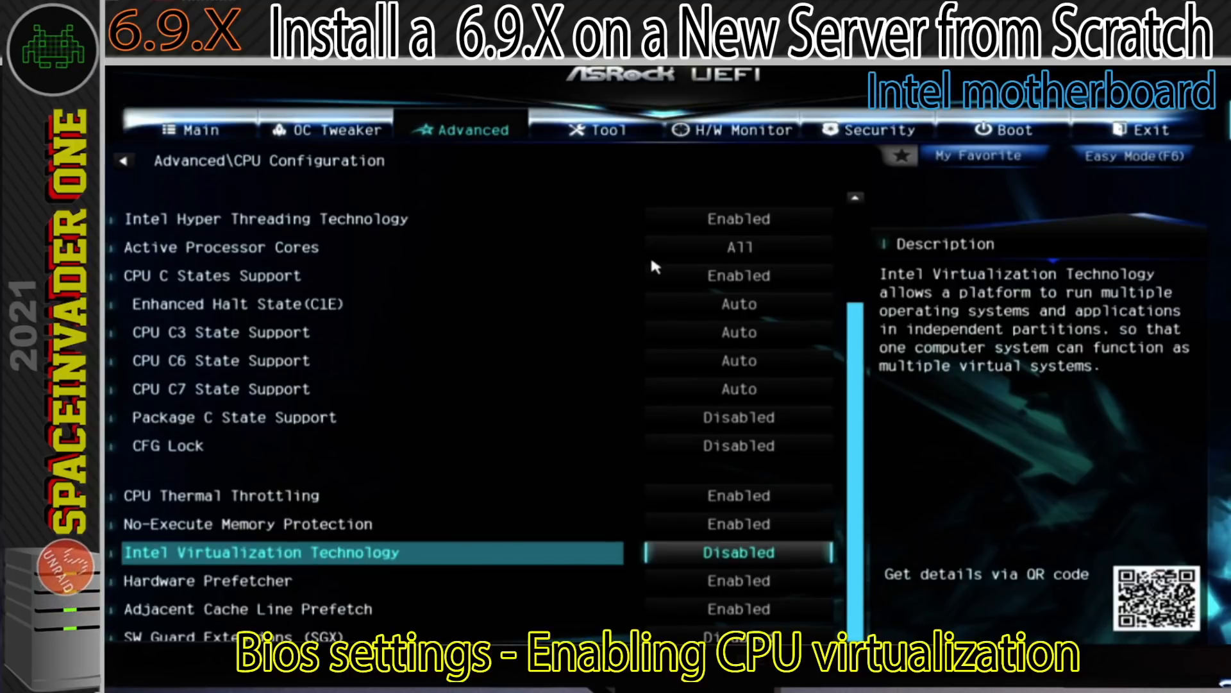
key("Return")
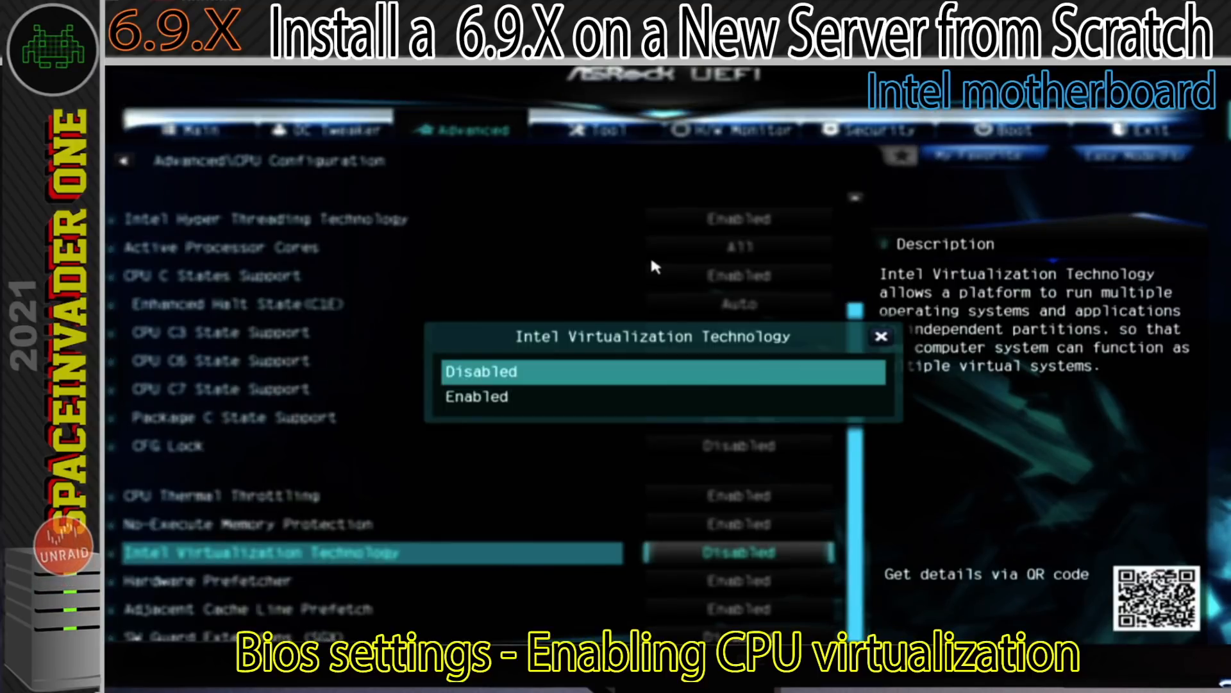
key("Down")
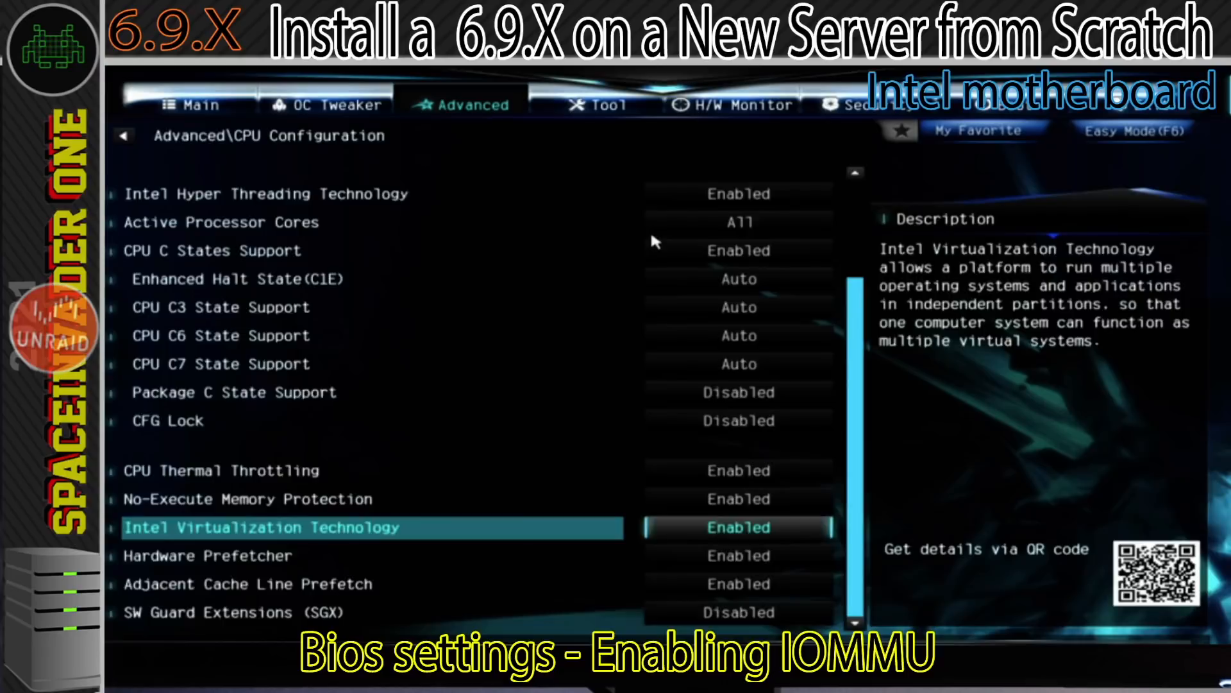
key("Escape")
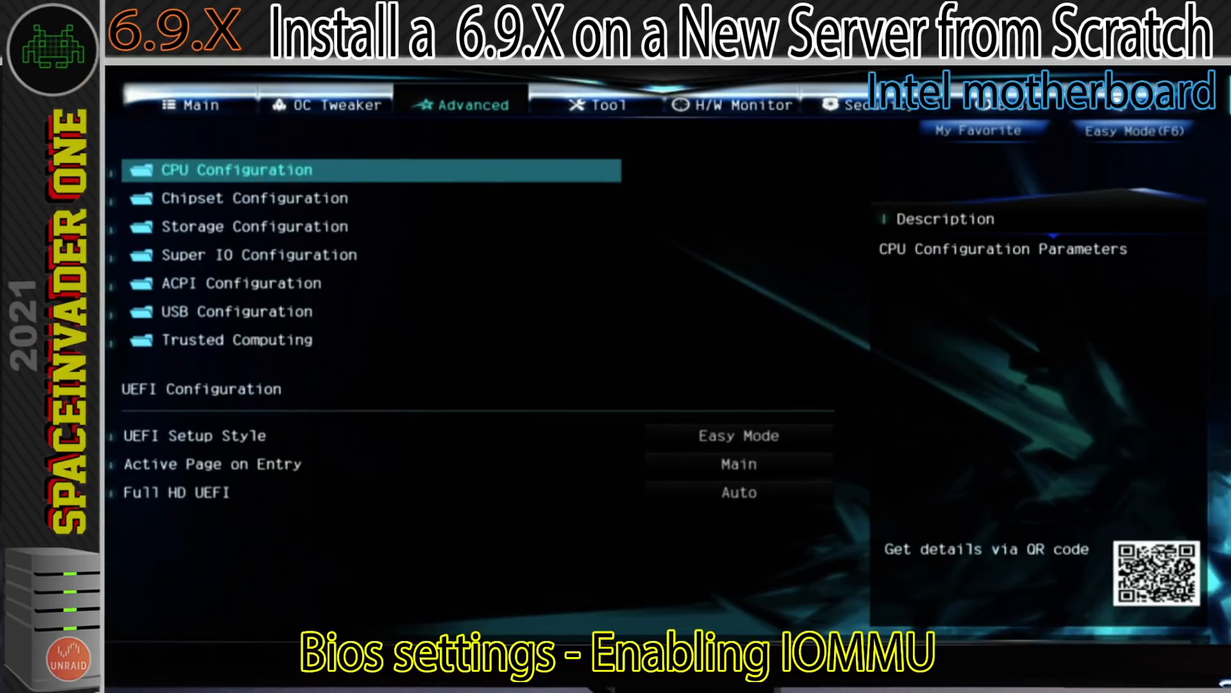
Enable VT-d in the motherboard's advanced chipset configuration.
key("Down")
key("Return")
key("Down")
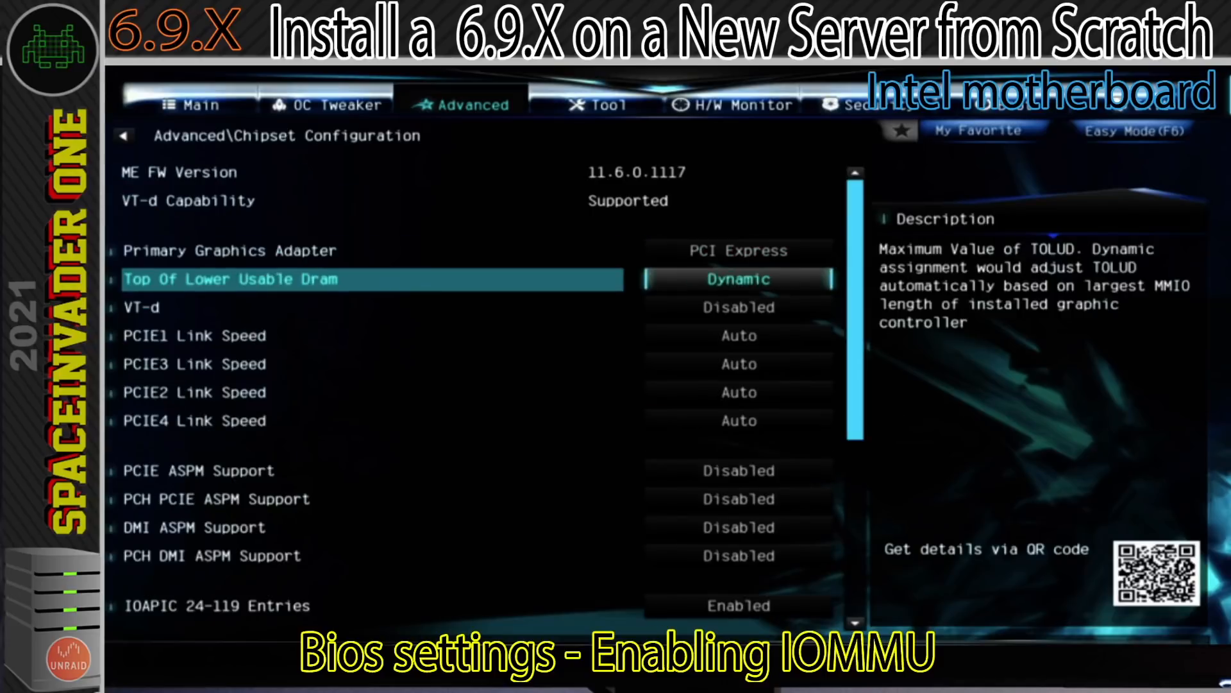
key("Down")
key("Return")
key("Down")
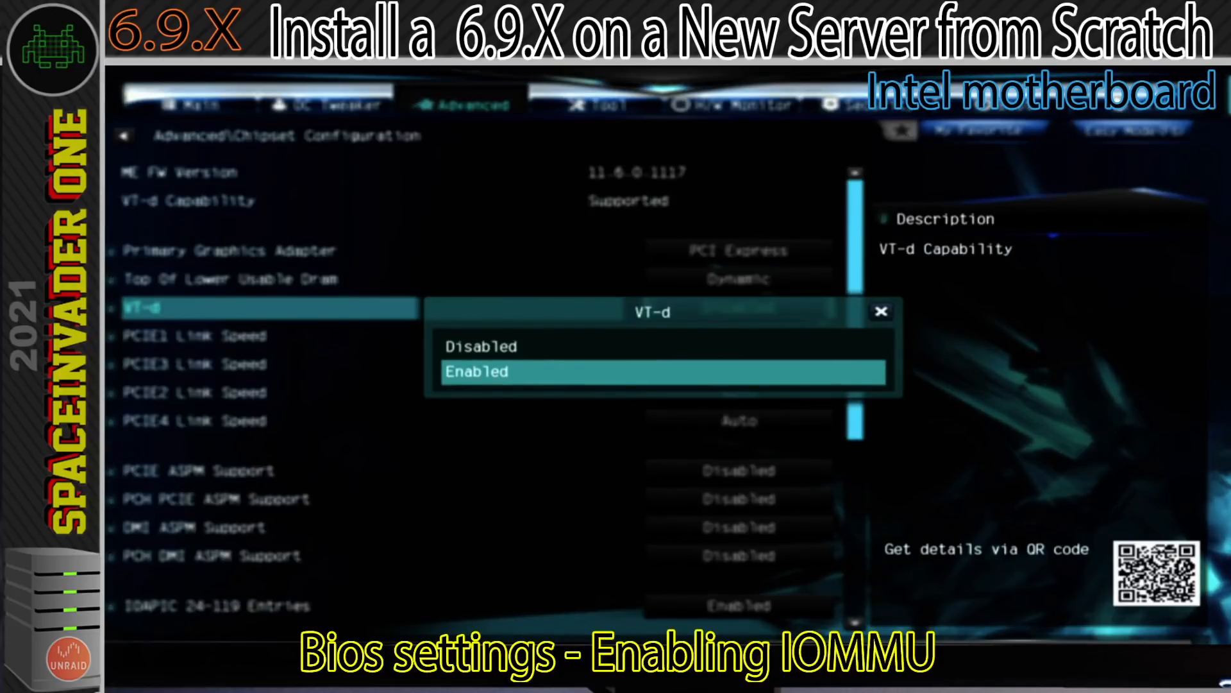
key("Return")
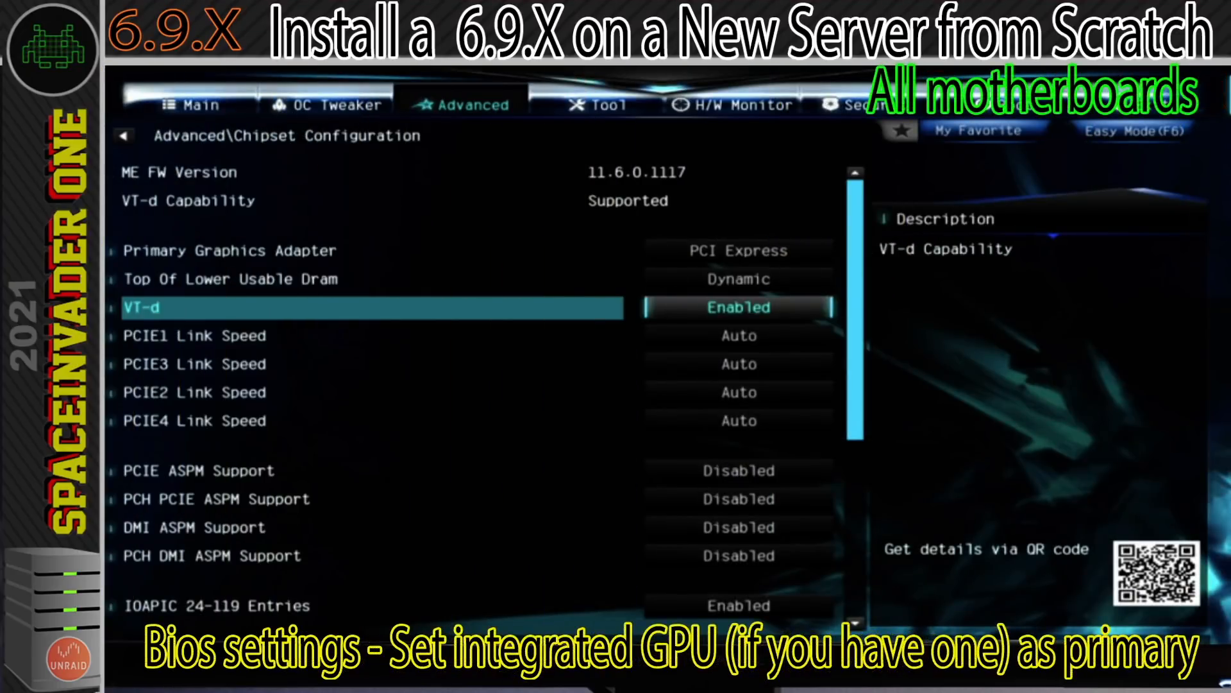
Set the Primary Graphics Adapter to Onboard in the chipset configuration.
key("Up")
key("Up")
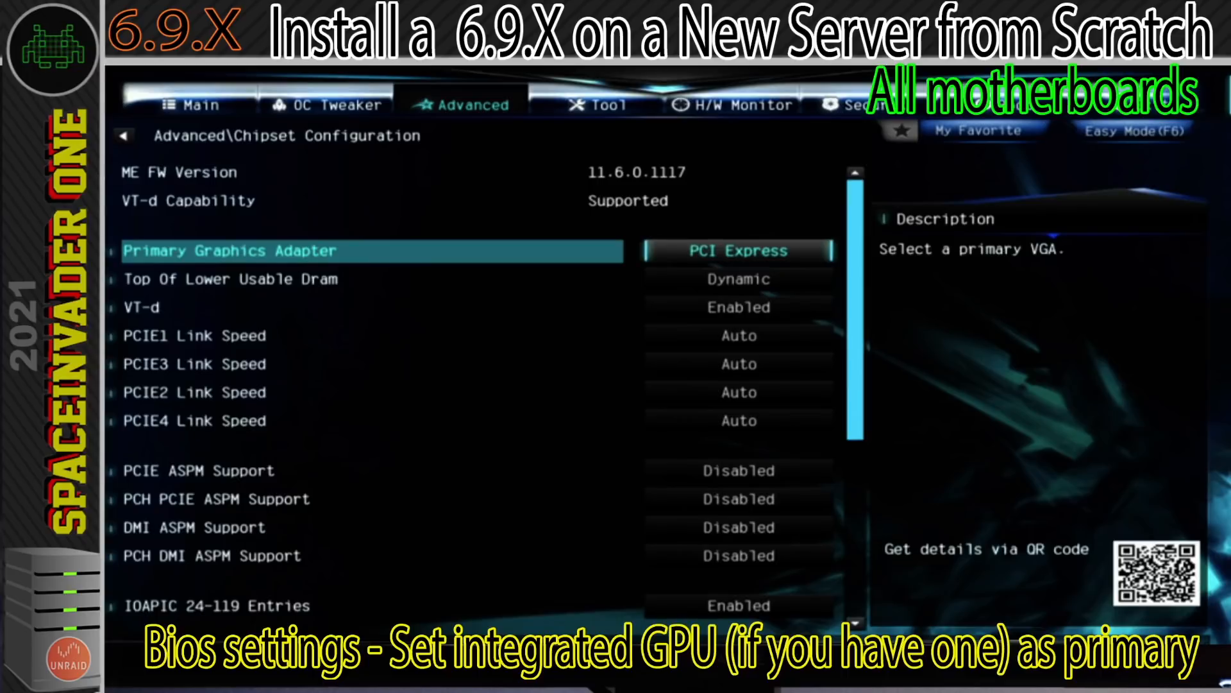
key("Return")
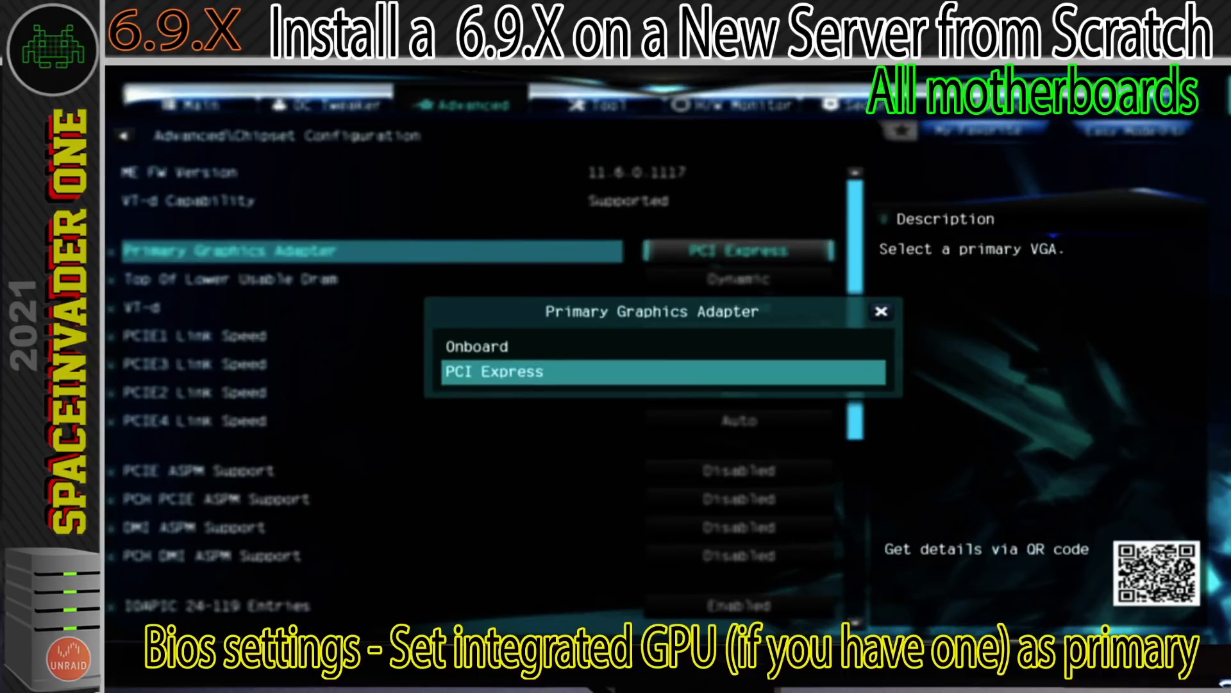
key("Up")
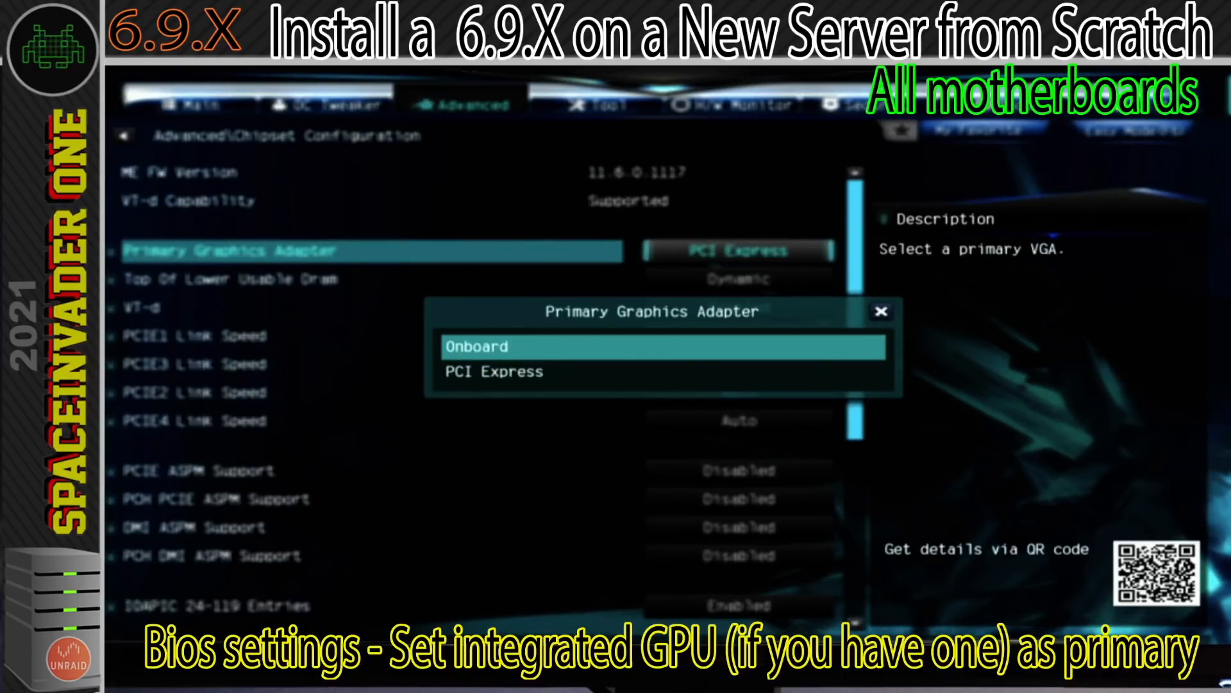
key("Return")
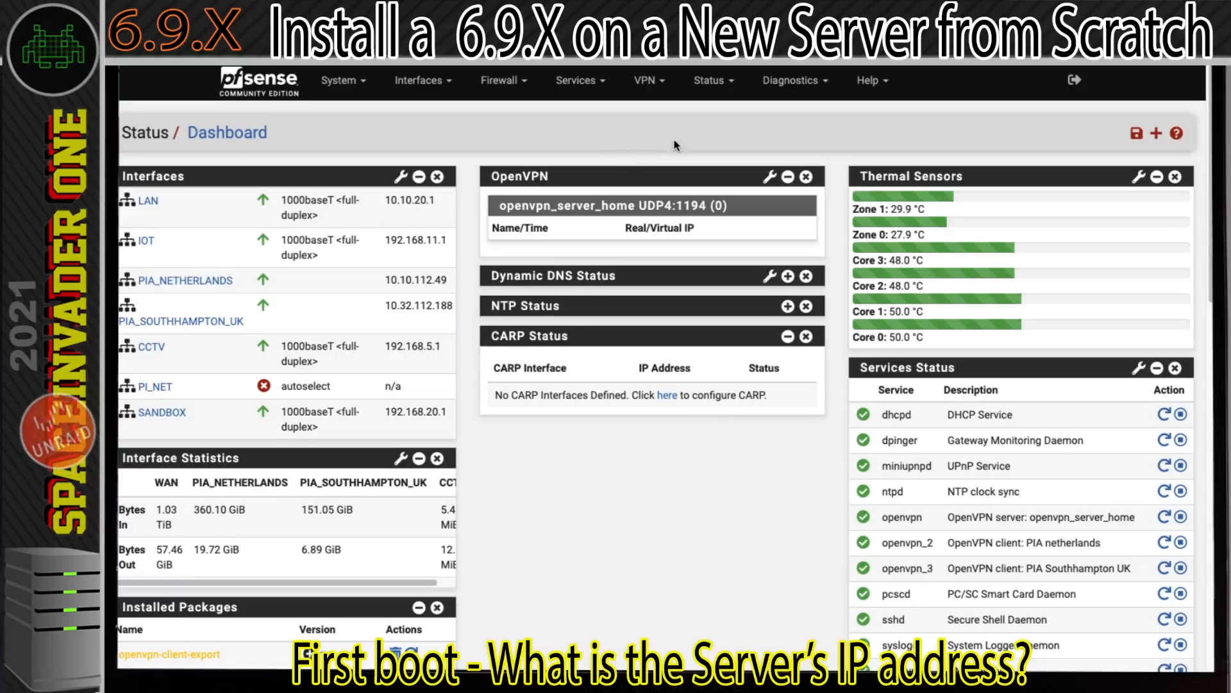
Look up the IP address of the host Galactica in the pfSense router's DHCP leases.
left_click(710, 81)
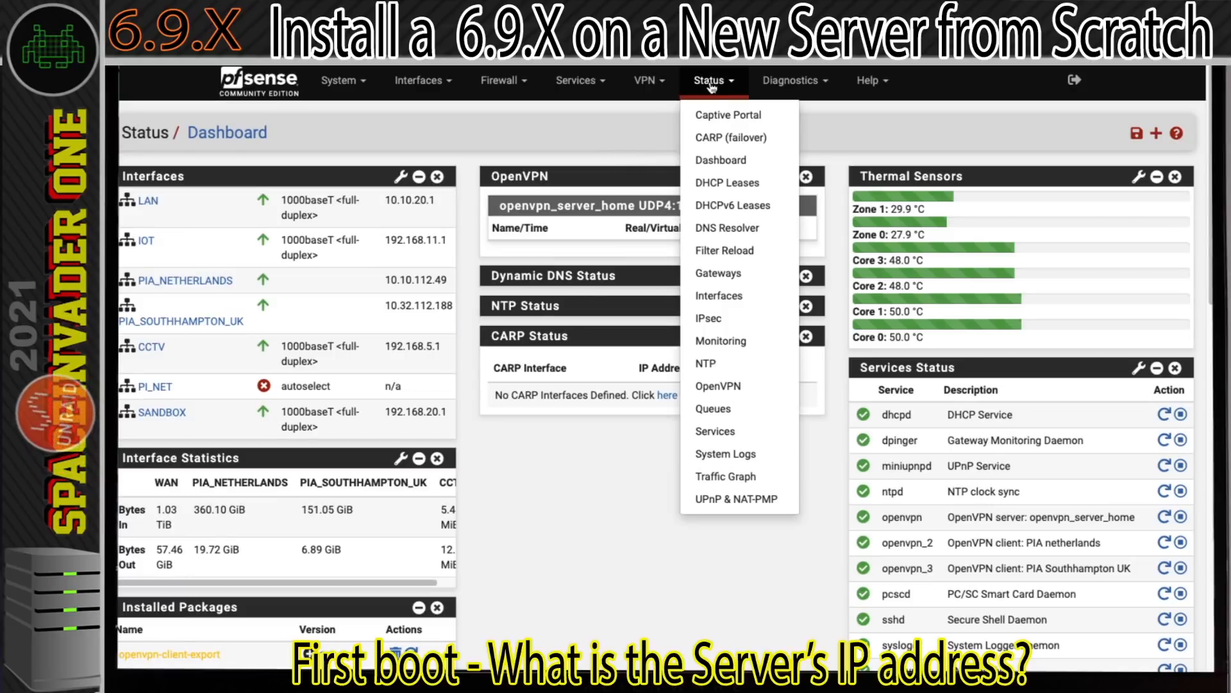
left_click(700, 185)
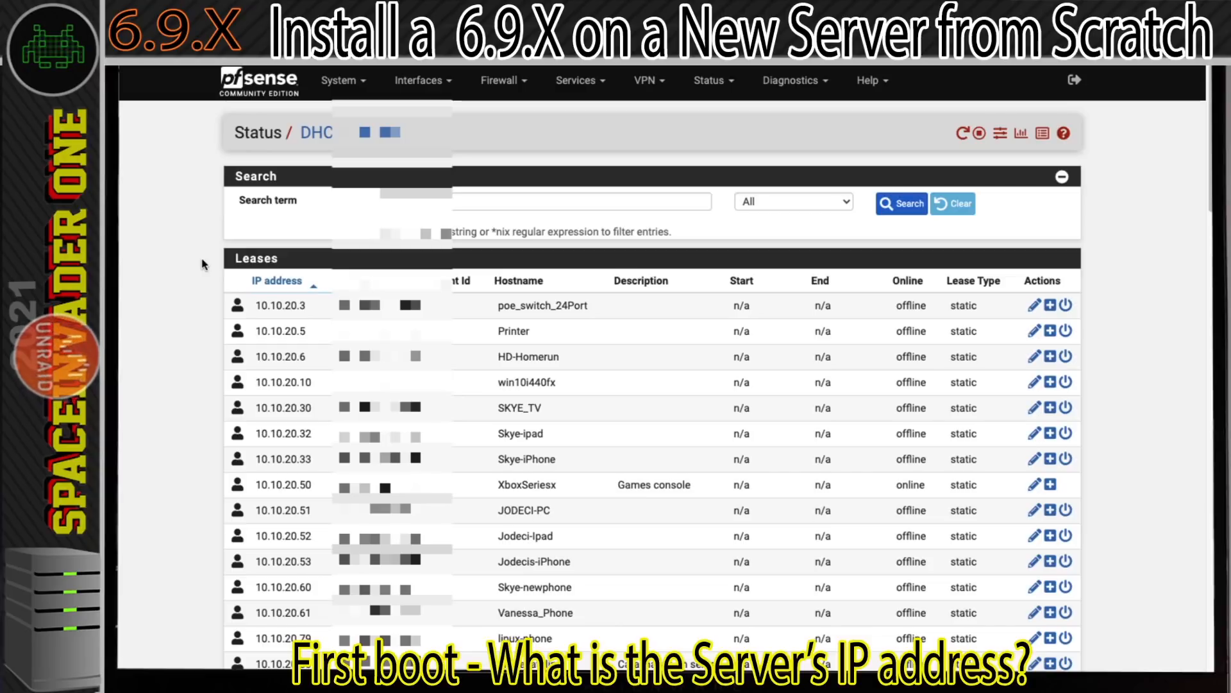
scroll(203, 263, "down", 3)
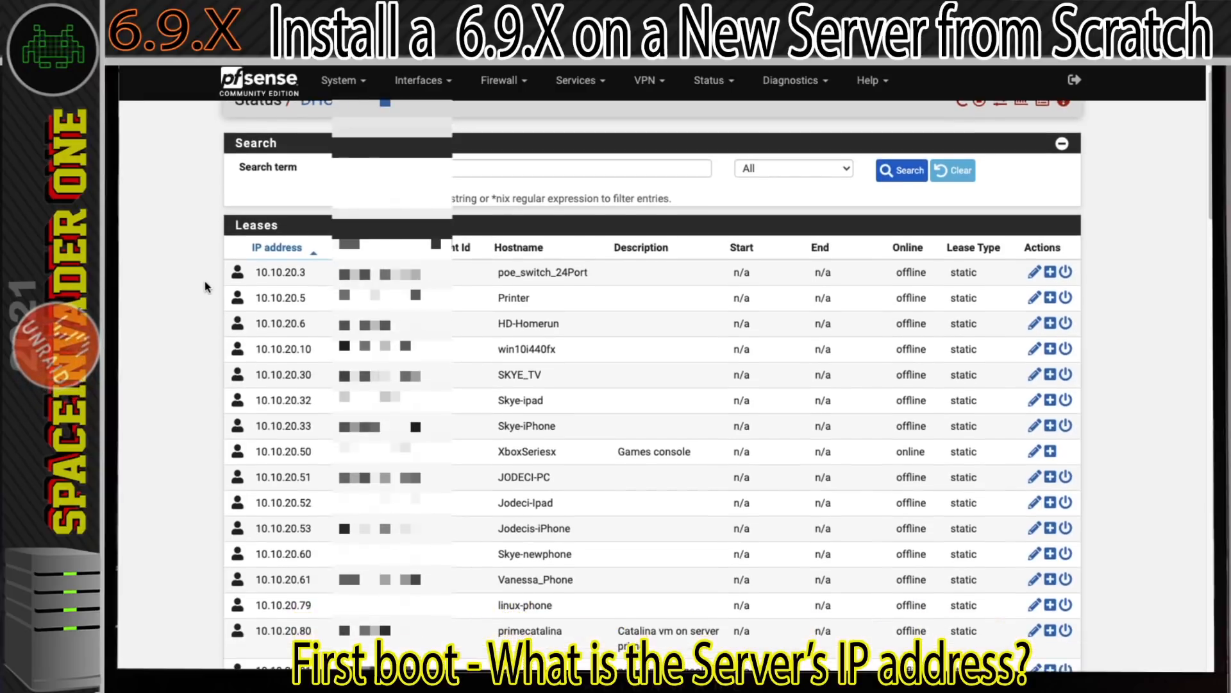
scroll(205, 288, "down", 4)
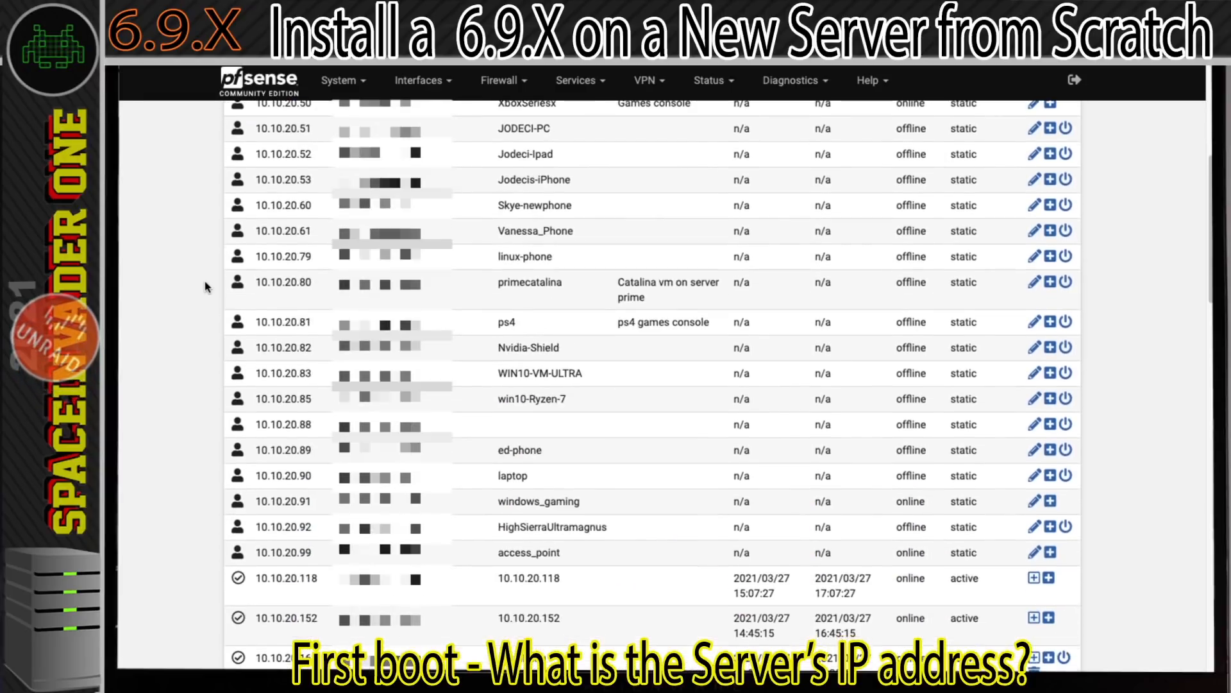
scroll(205, 286, "down", 5)
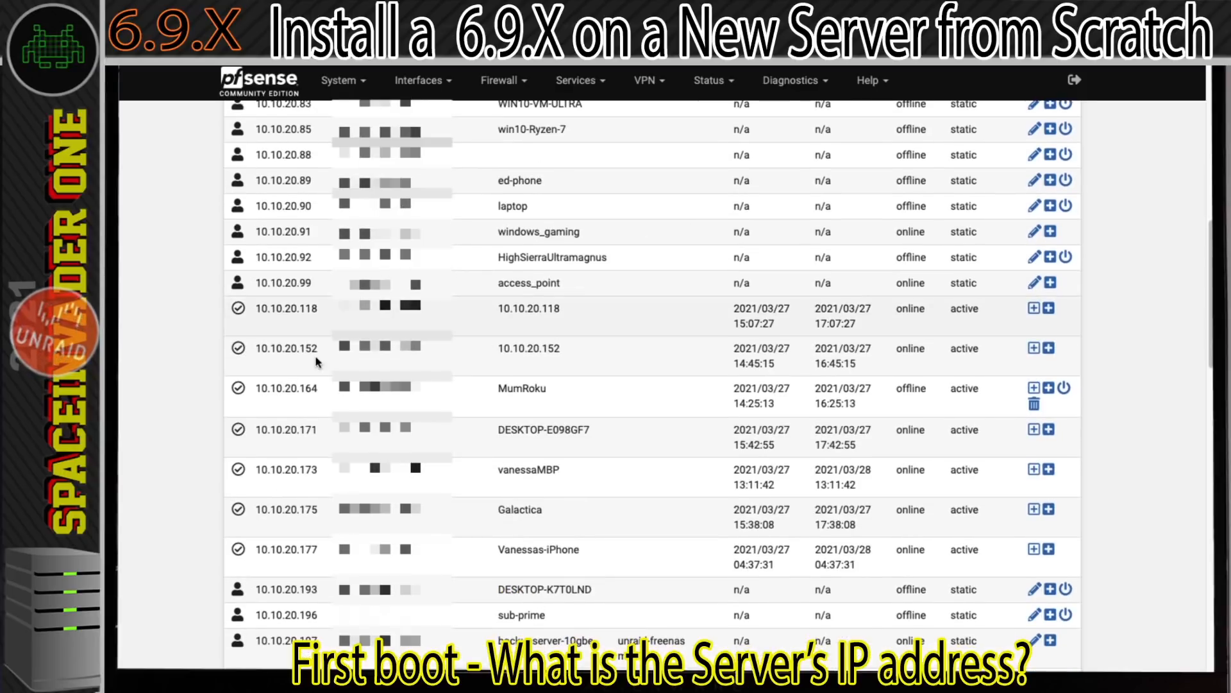
left_click_drag(544, 511, 501, 513)
left_click(501, 511)
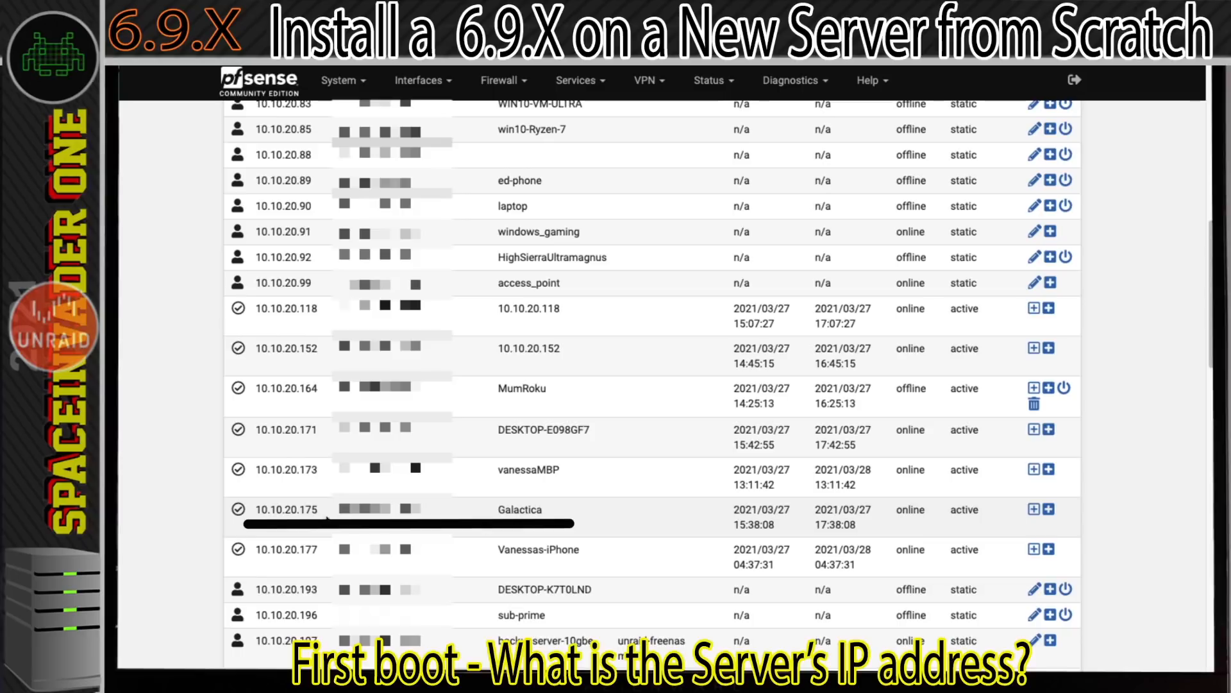
Select the IP address 10.10.20.175 of the host Galactica in the DHCP leases.
left_click_drag(320, 513, 293, 510)
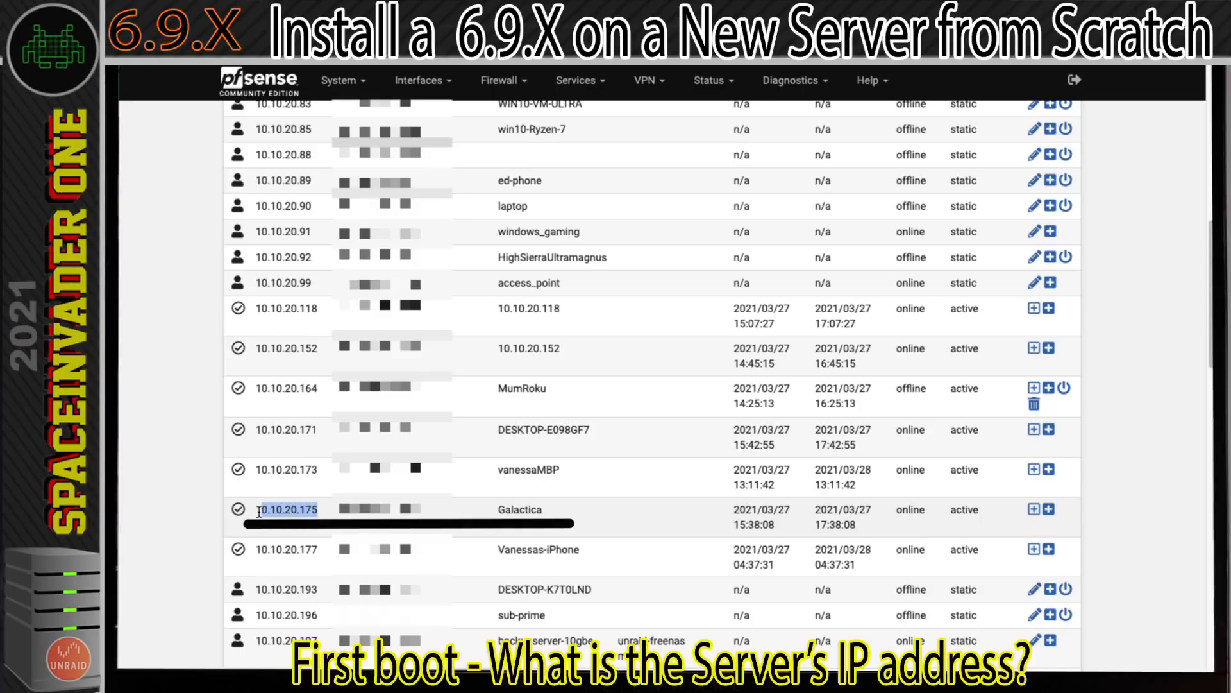
left_click(274, 512)
left_click_drag(320, 514, 273, 510)
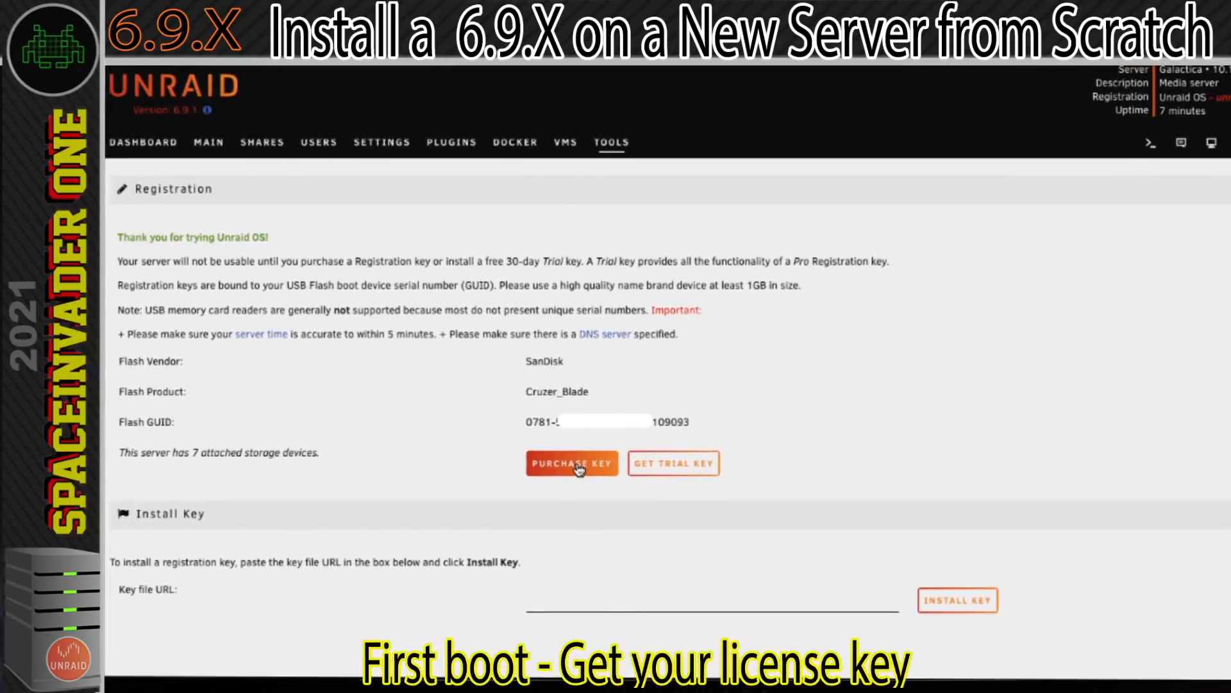
Request an Unraid trial key for the server's flash drive and start the trial.
left_click(674, 473)
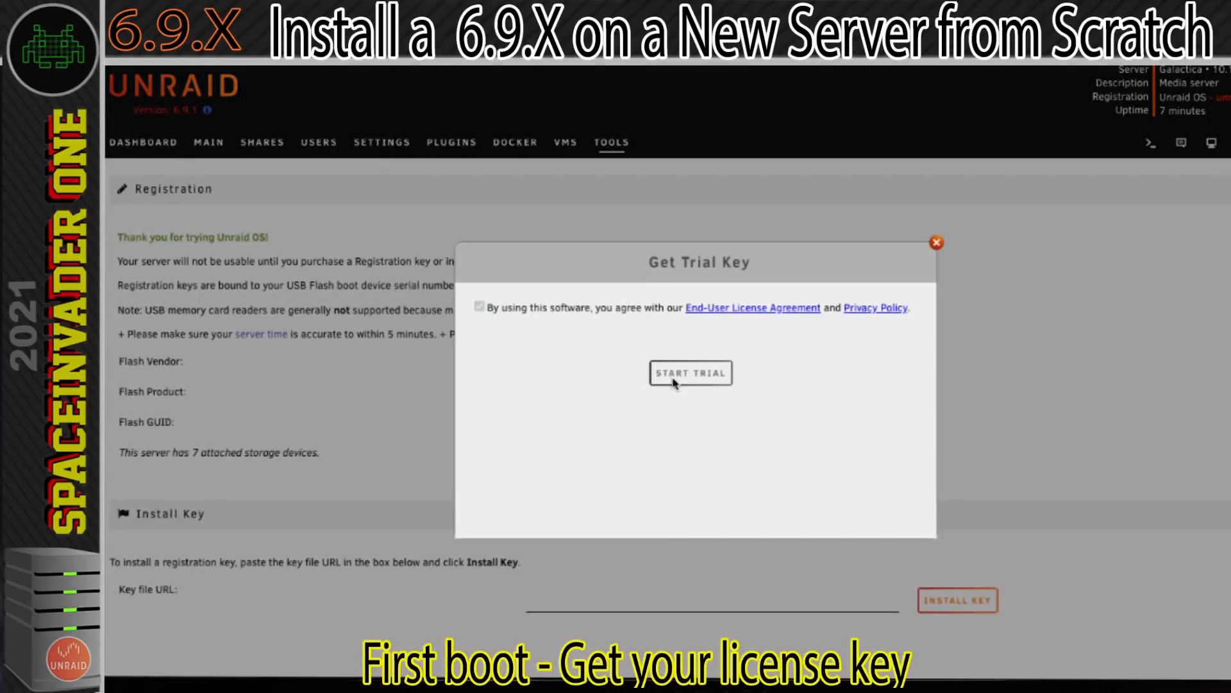
left_click(673, 379)
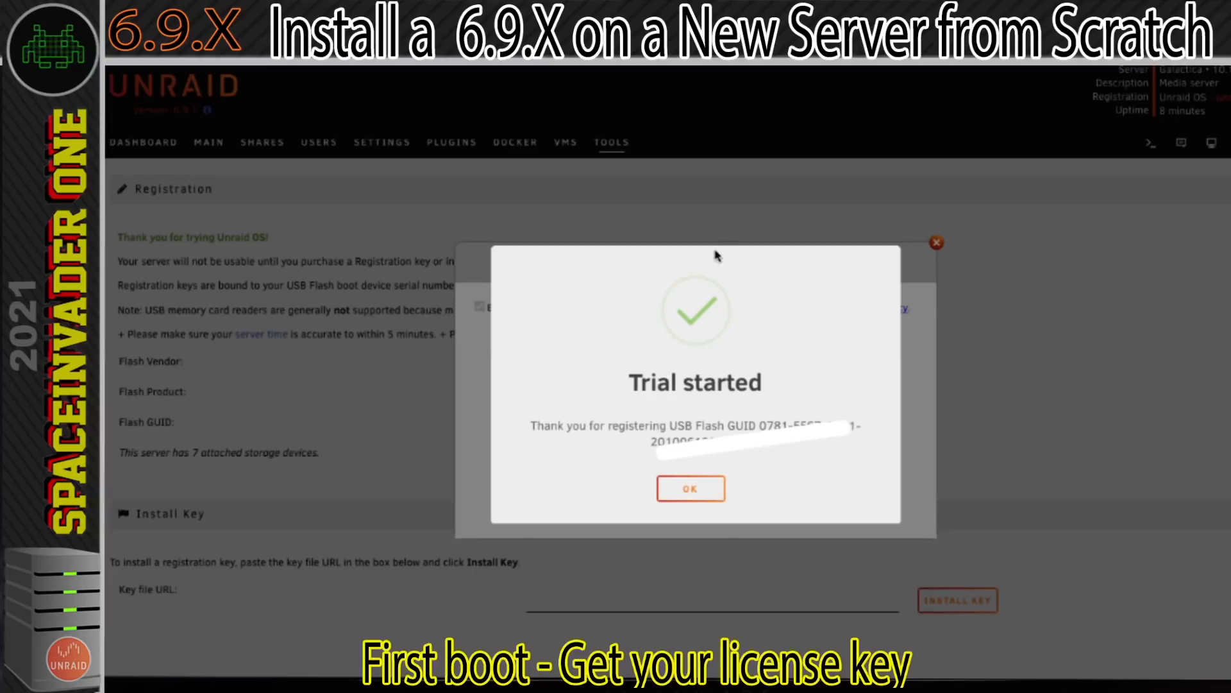
left_click(700, 495)
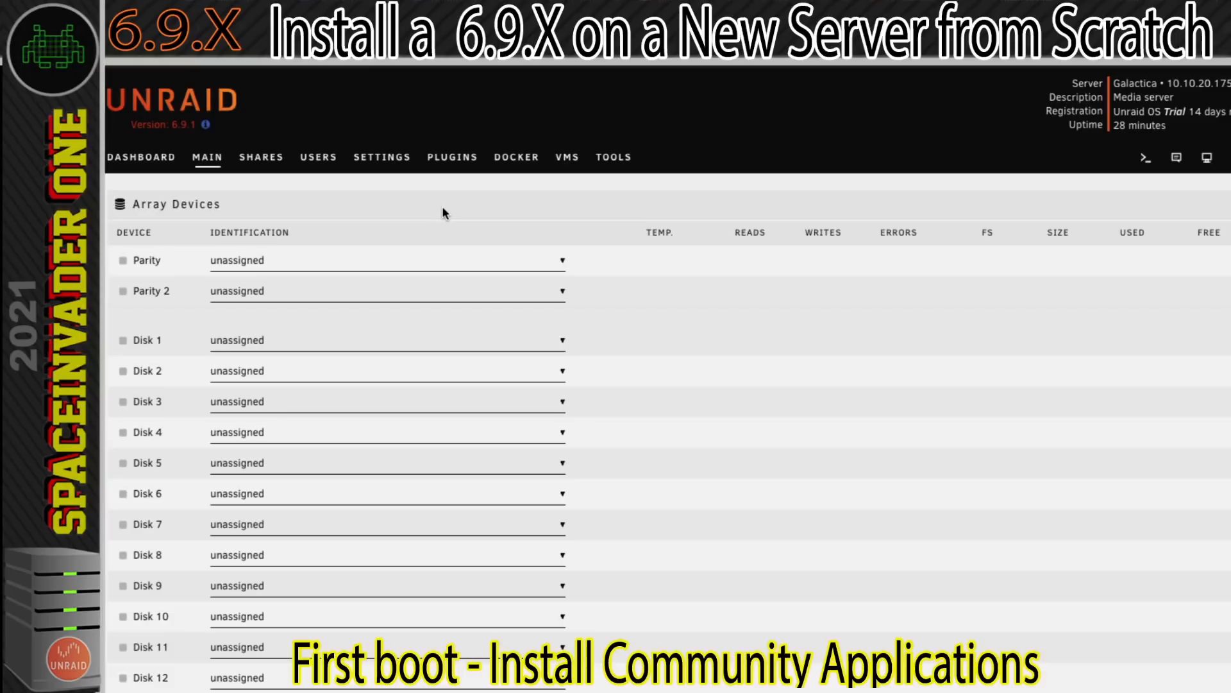
Bring up the plugin installation page and copy the Community Applications plugin URL from its topic in the Unraid forum's Plugin Support section.
left_click(454, 160)
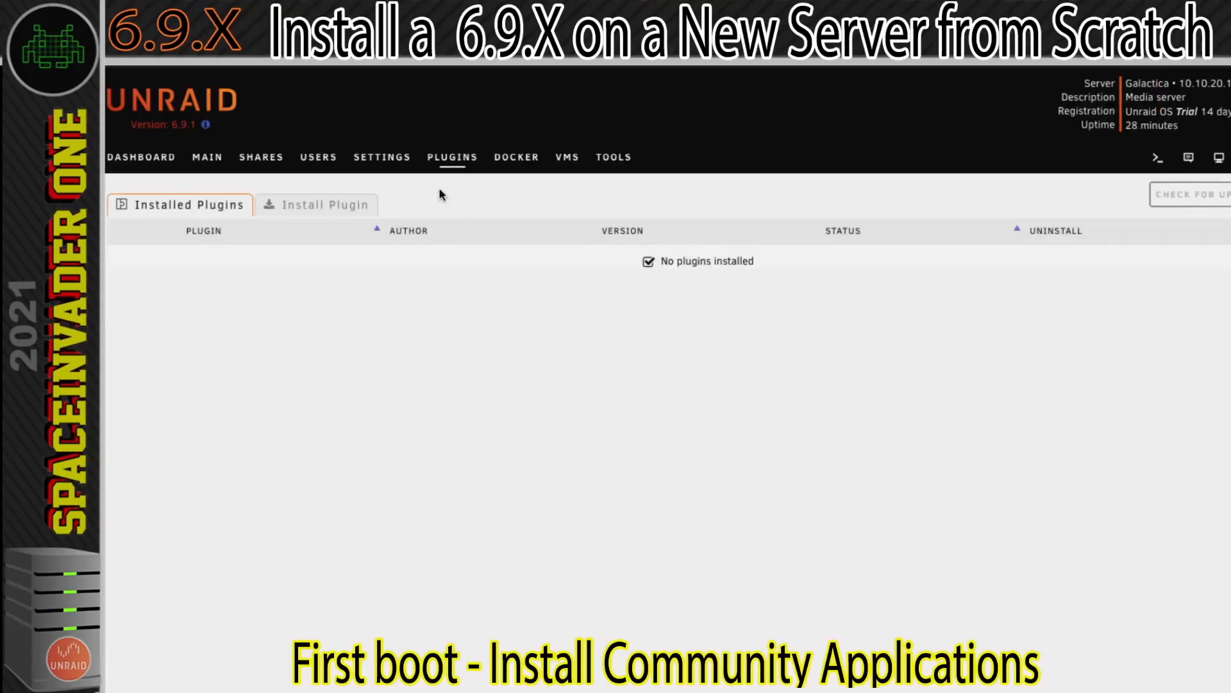
left_click(323, 212)
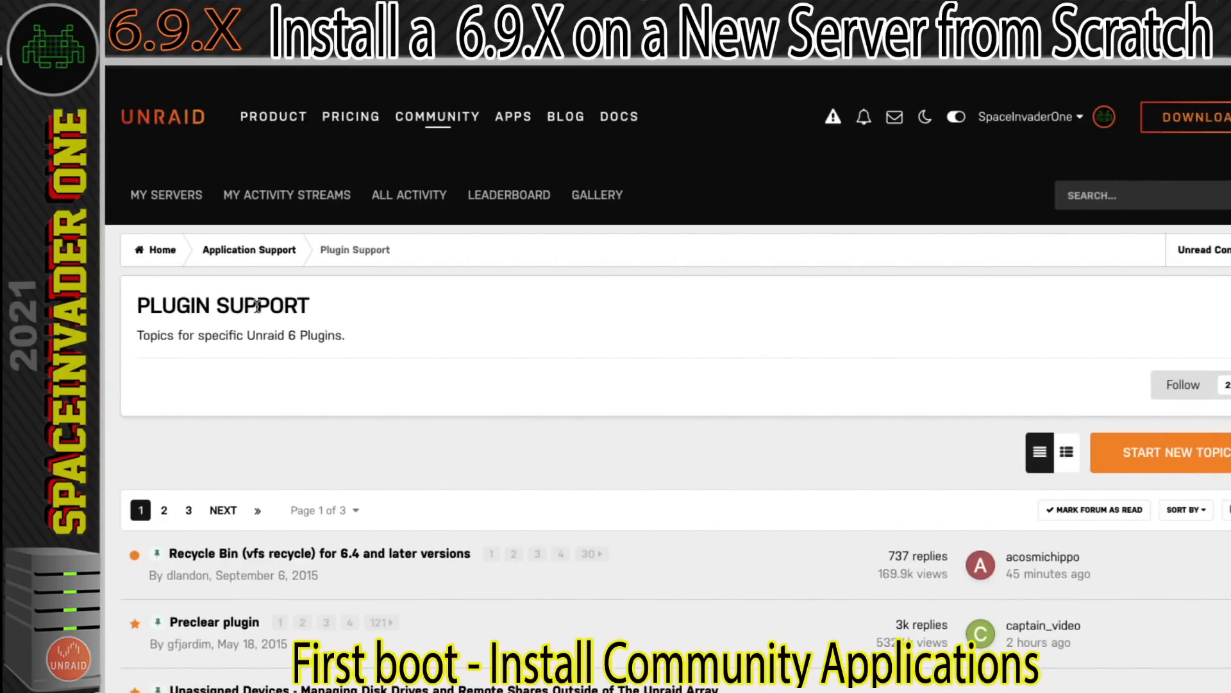
scroll(263, 308, "down", 4)
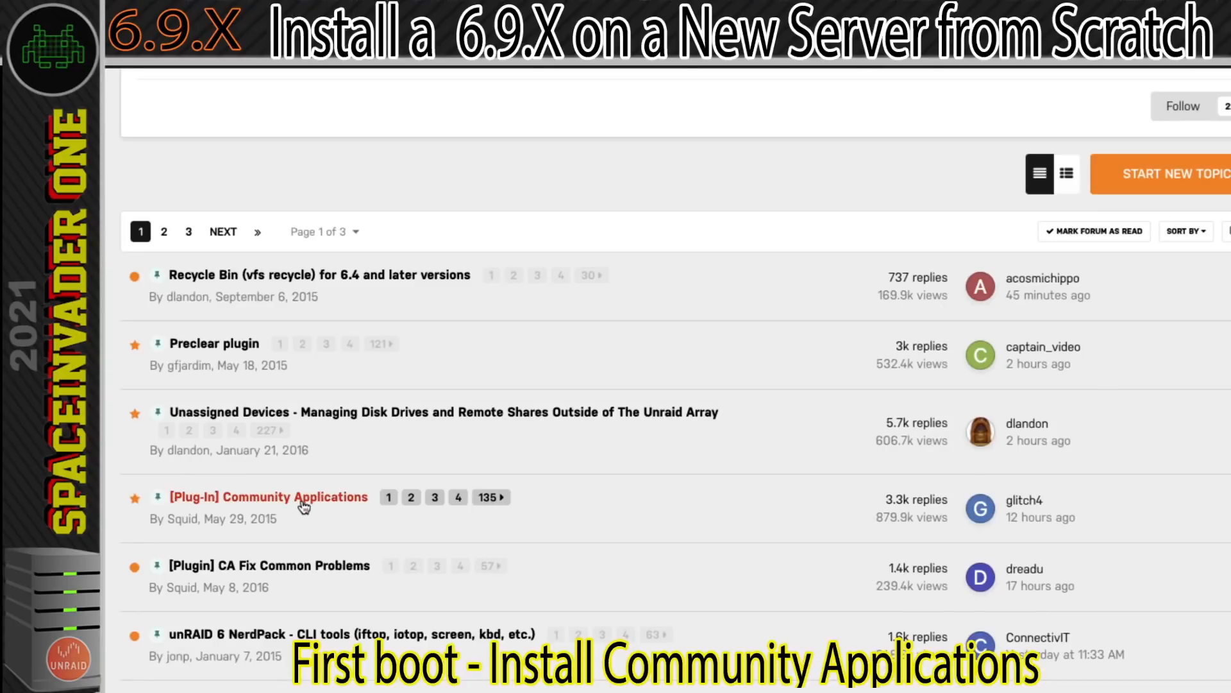
left_click(276, 504)
scroll(404, 516, "down", 3)
scroll(410, 526, "down", 6)
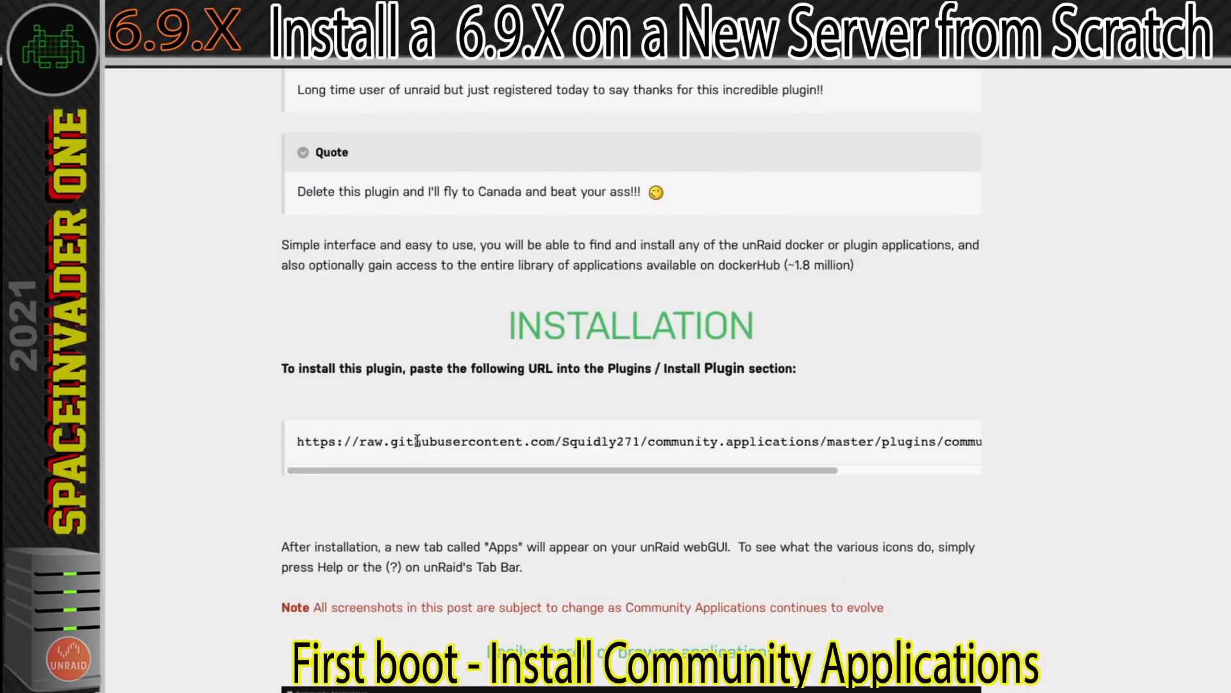
triple_click(421, 448)
right_click(430, 457)
left_click(441, 475)
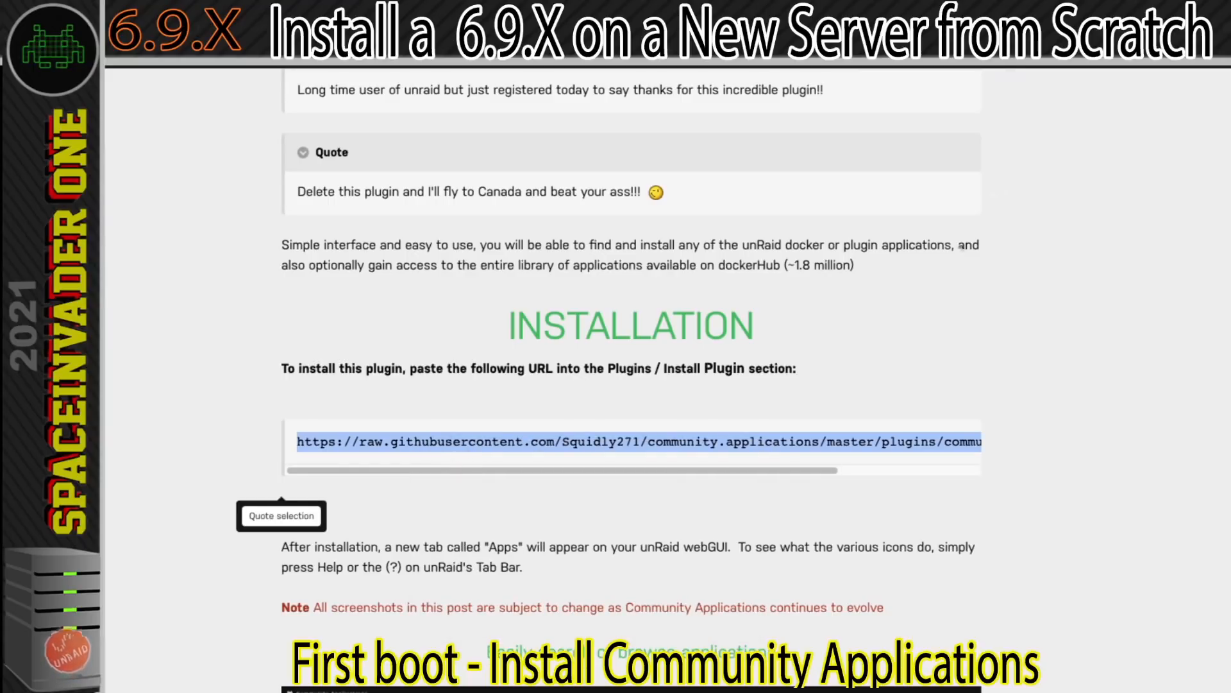
Install the Community Applications plugin on the server from the copied community.applications.plg URL.
key("ctrl+Right")
right_click(120, 302)
left_click(146, 417)
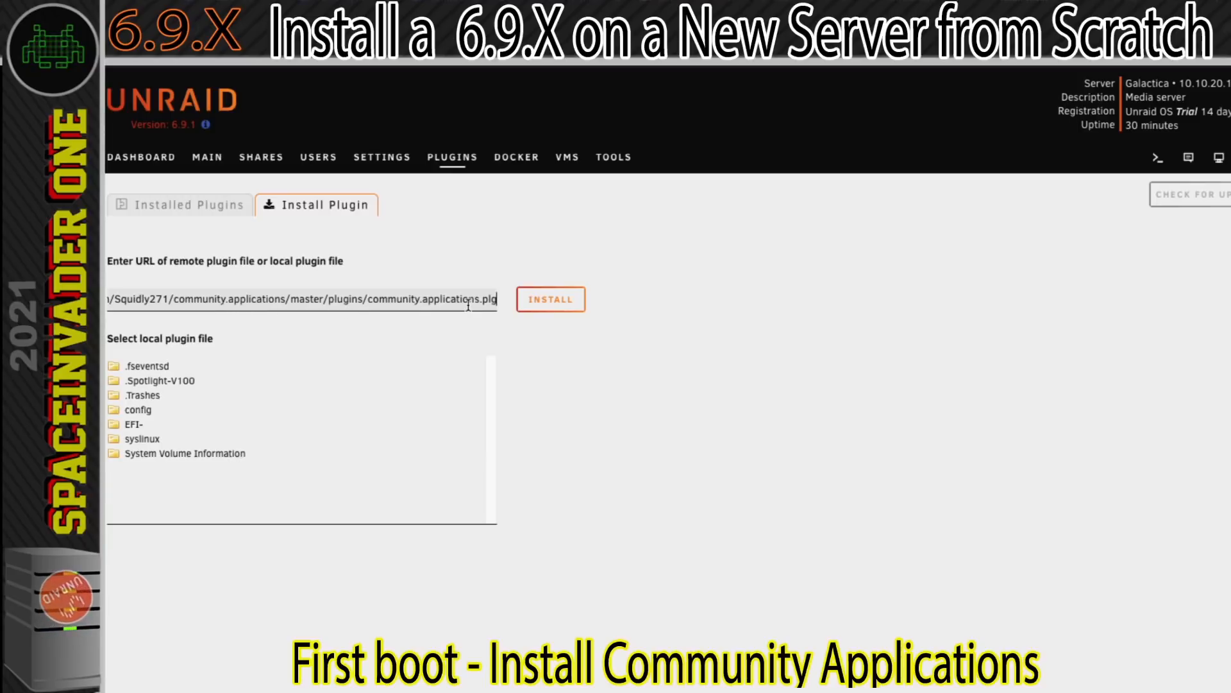
left_click(540, 307)
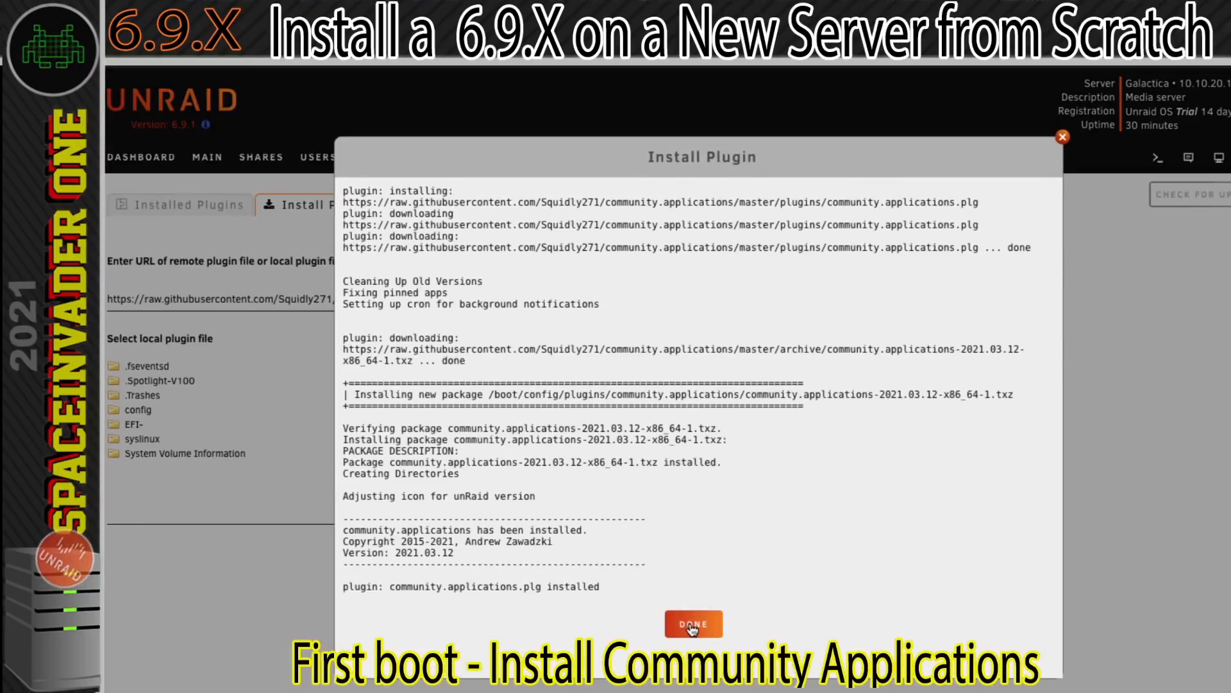
left_click(693, 625)
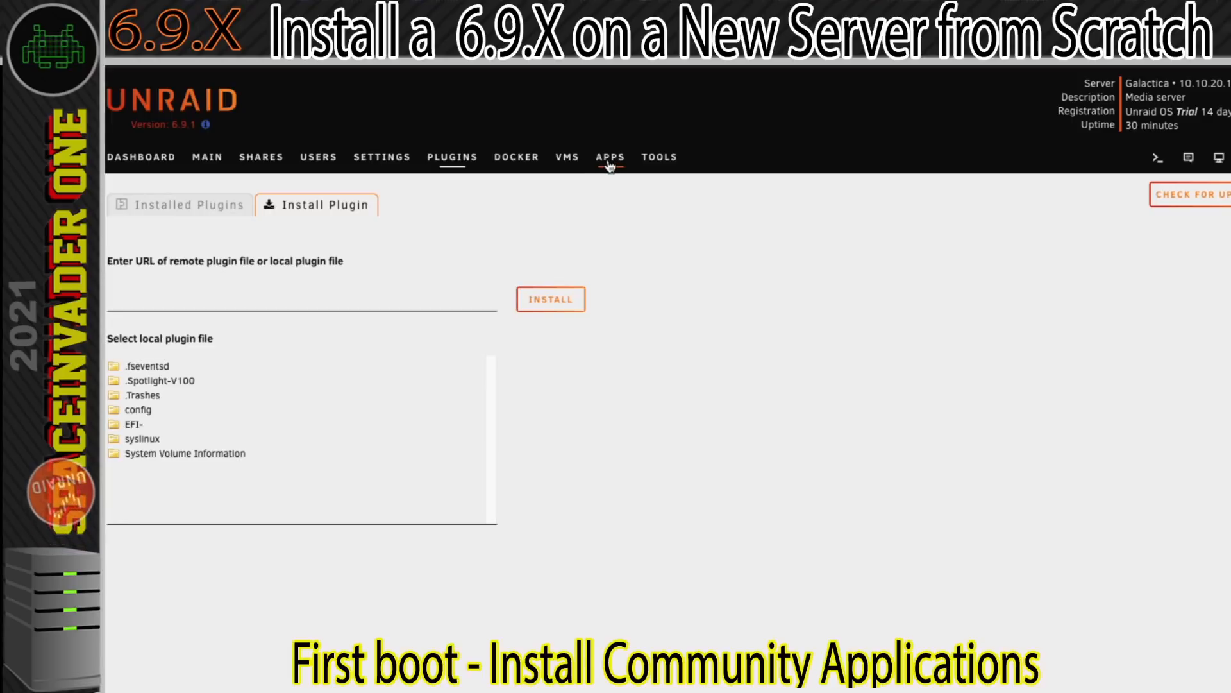
Open Community Applications and accept its third-party disclaimer.
left_click(610, 160)
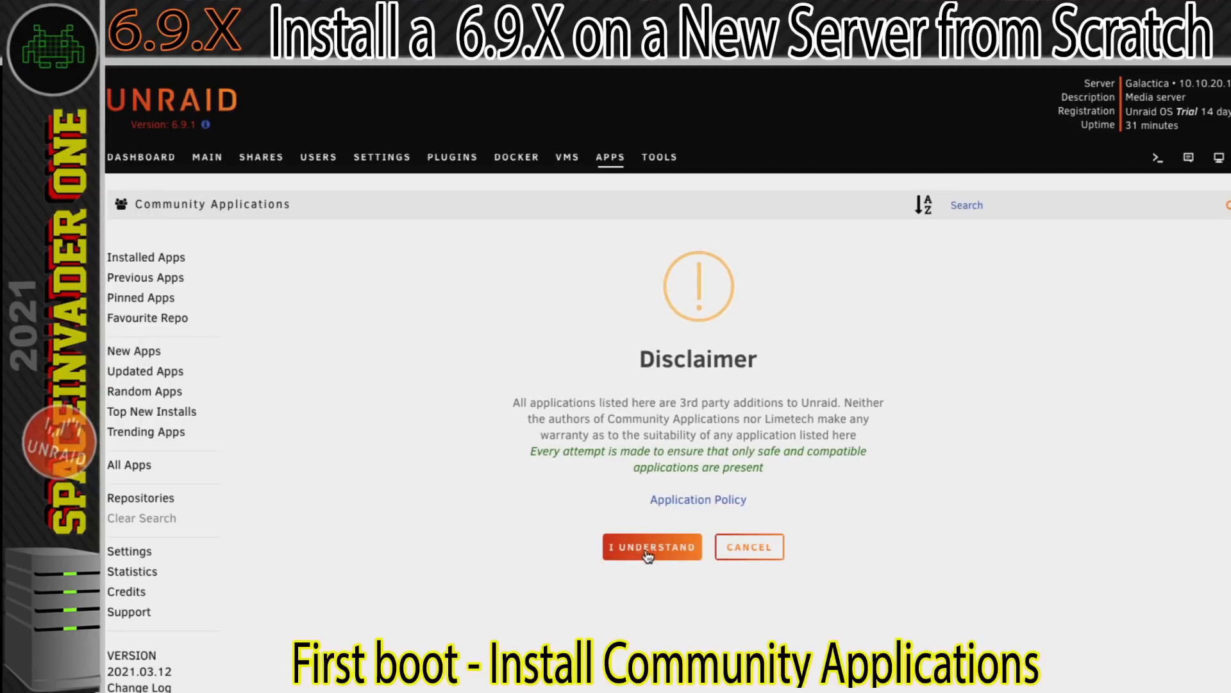
left_click(649, 554)
left_click(690, 538)
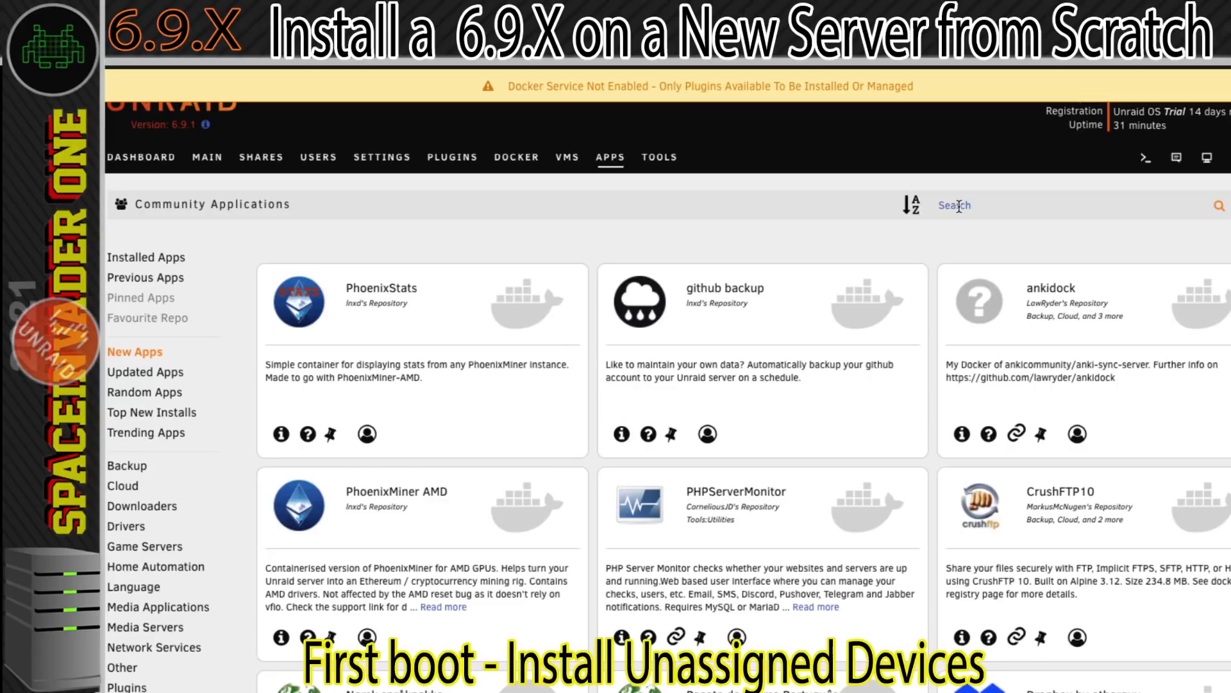
Search the apps for "unassigned devices" and install Unassigned Devices and Unassigned Devices Plus (Addon).
type("ssigned devices")
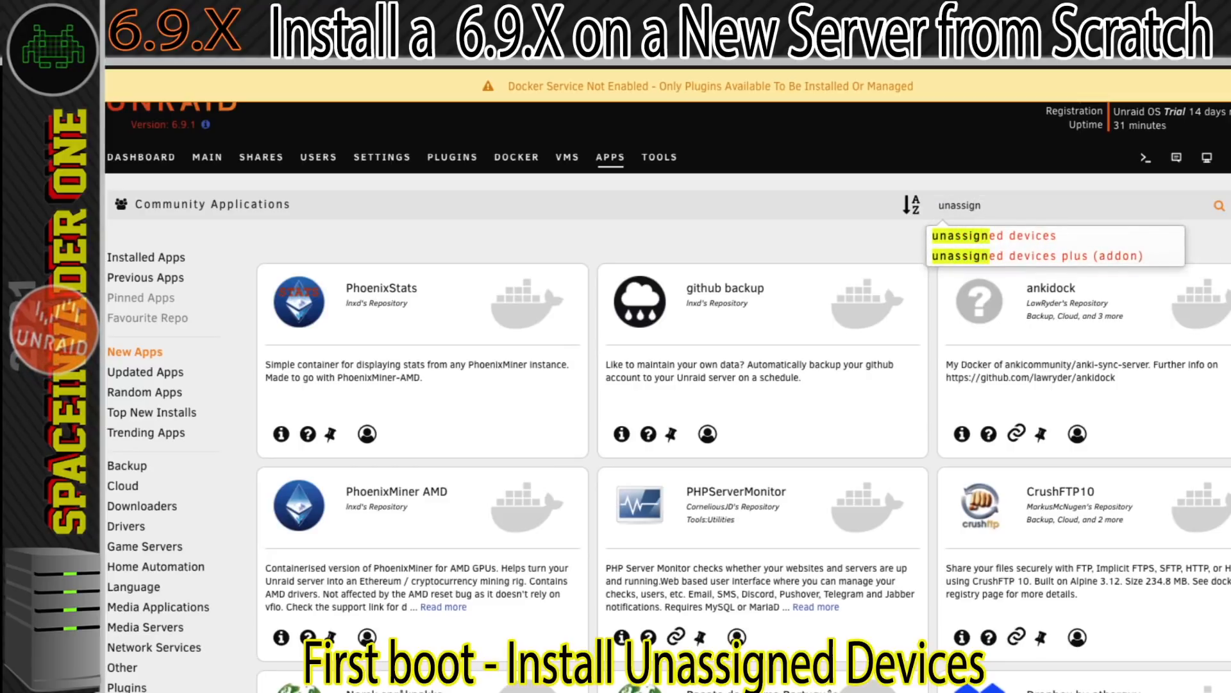
left_click(929, 235)
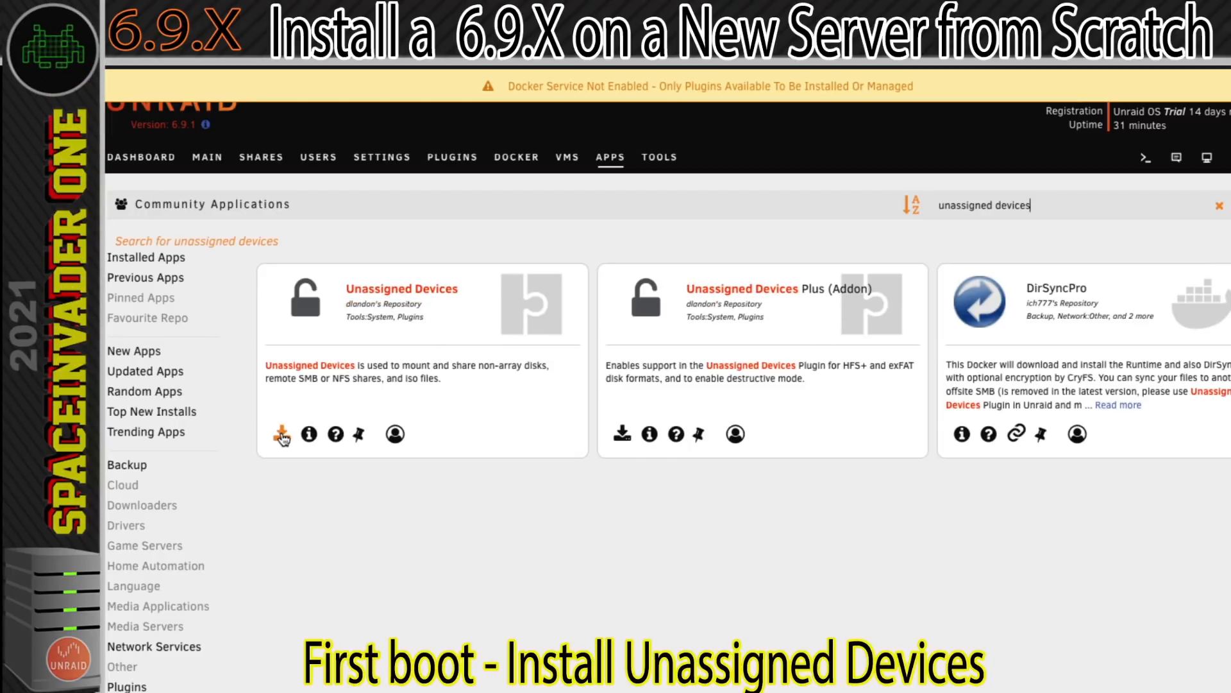
left_click(282, 437)
left_click(616, 536)
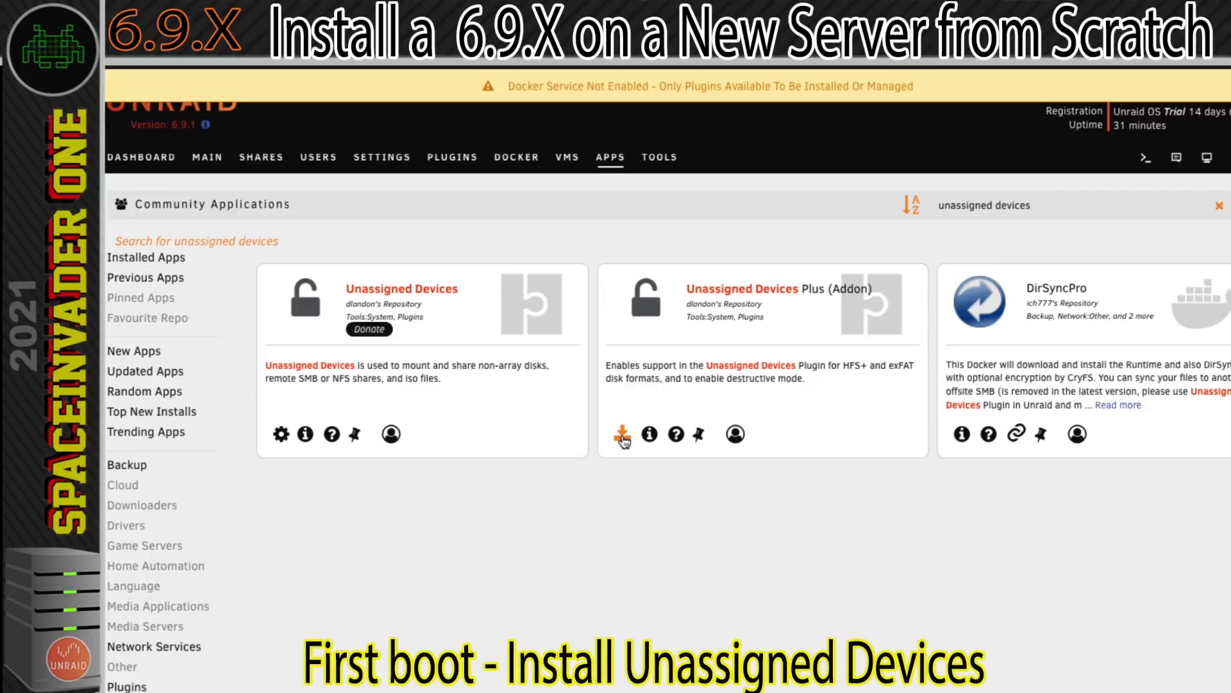
left_click(622, 435)
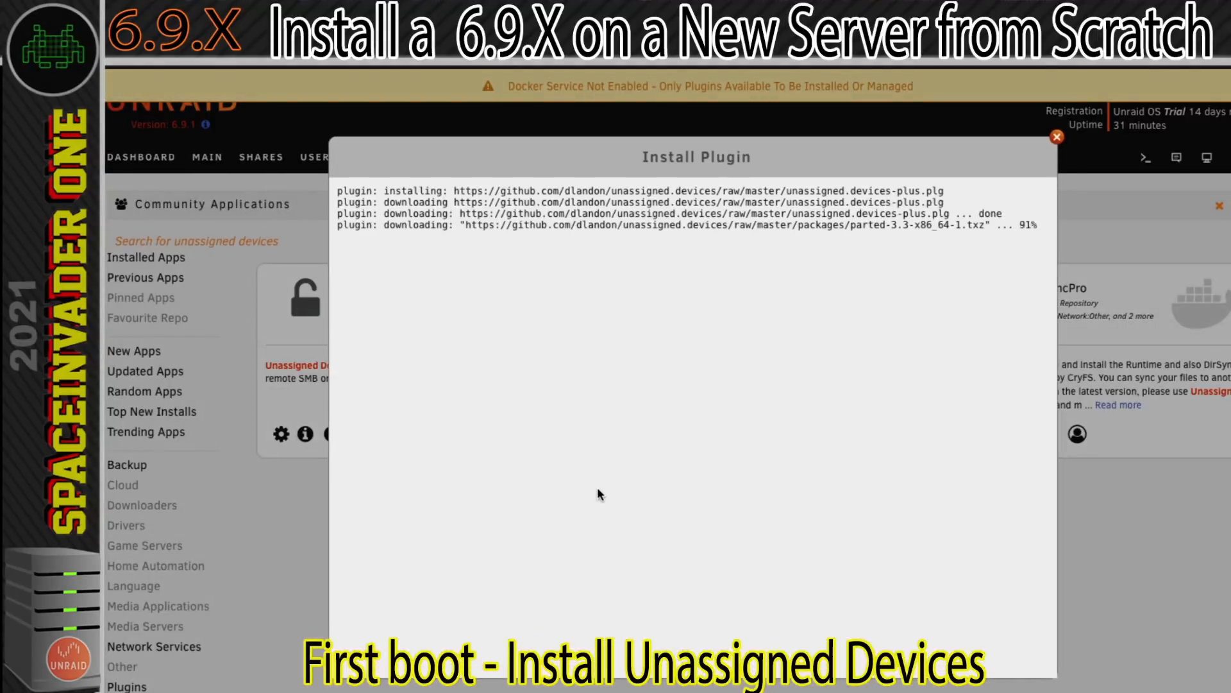
left_click(682, 640)
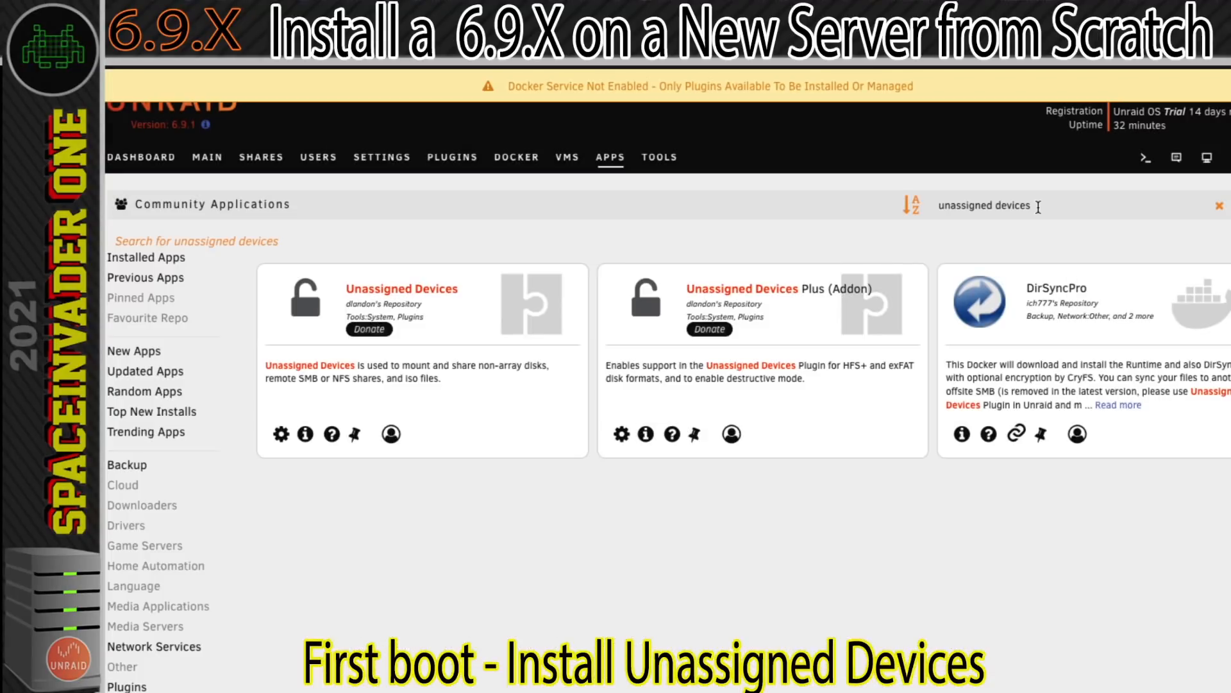
Search the apps for "preclear" and install the Preclear Disk plugin.
left_click_drag(1038, 206, 938, 206)
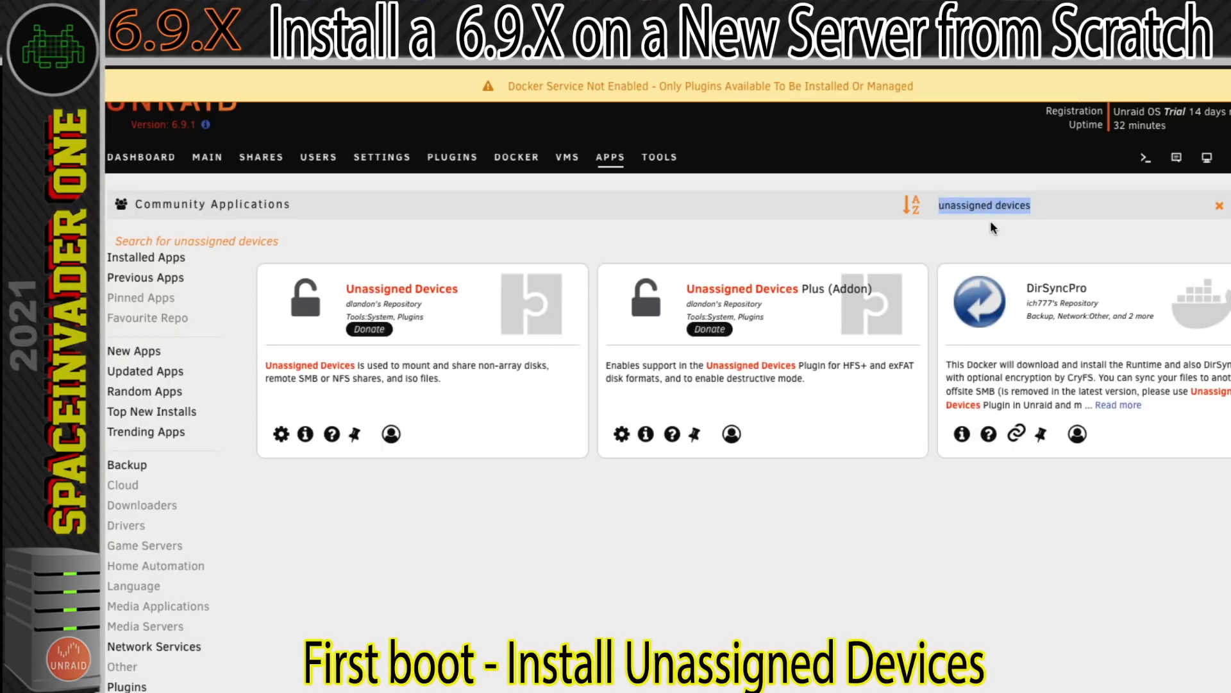
type("preclea")
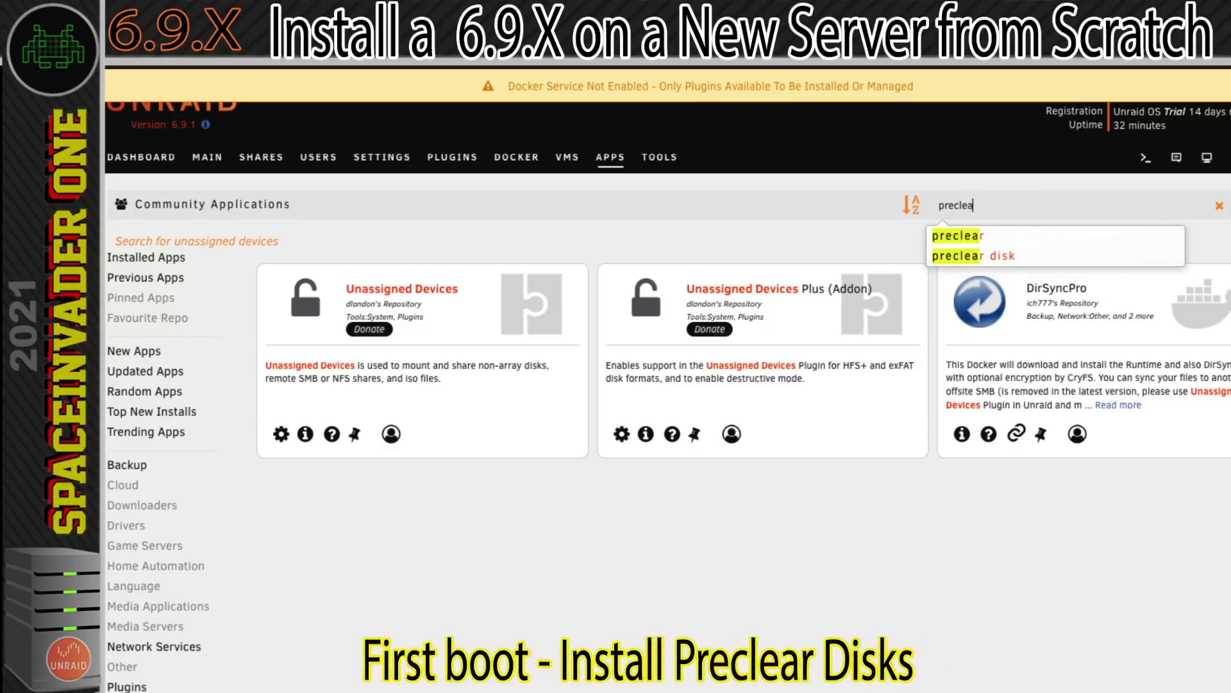
type("r")
left_click(960, 237)
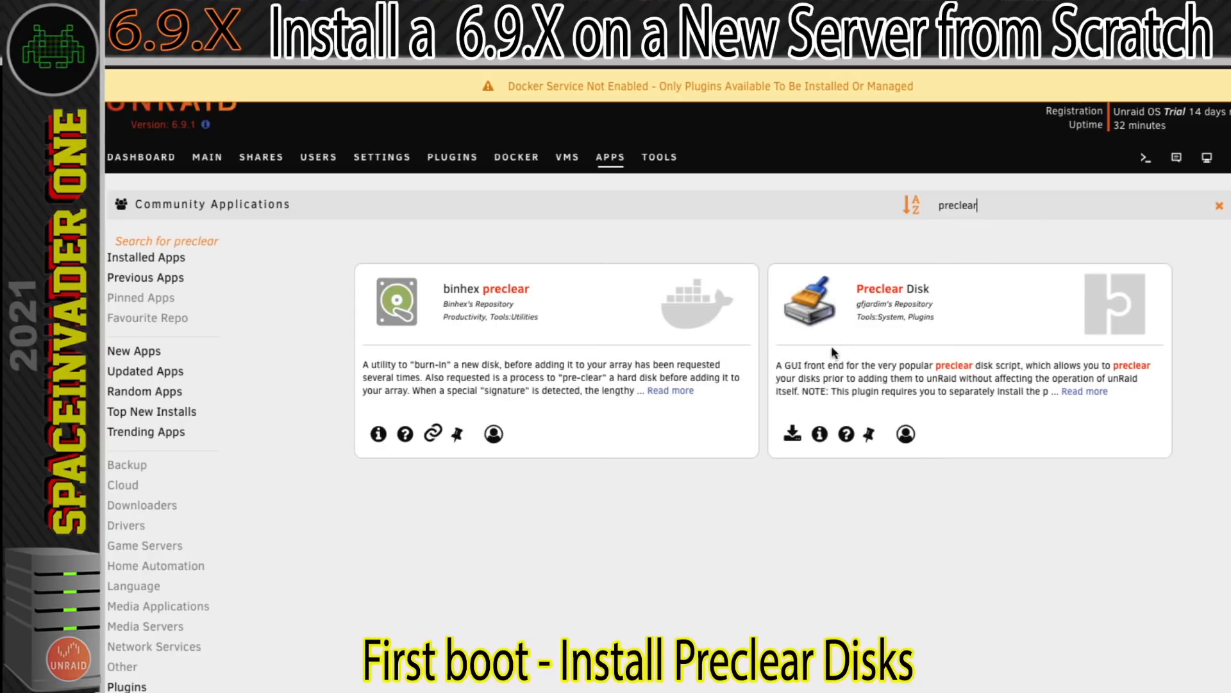
left_click(793, 435)
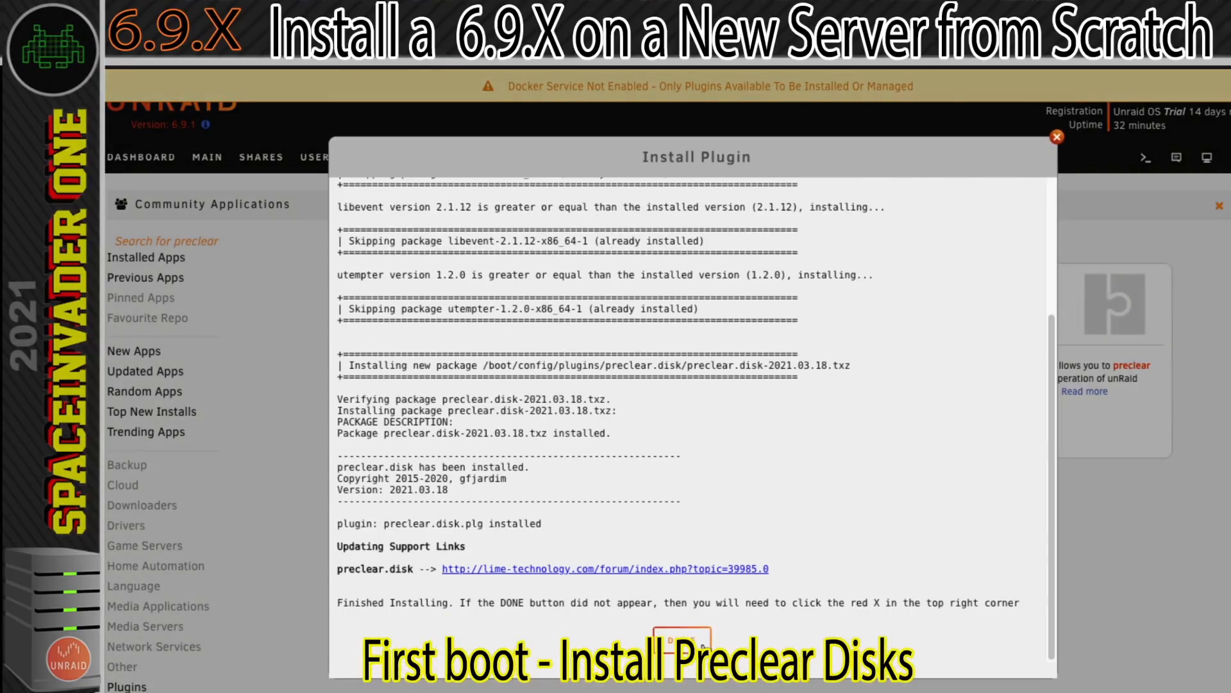
left_click(683, 640)
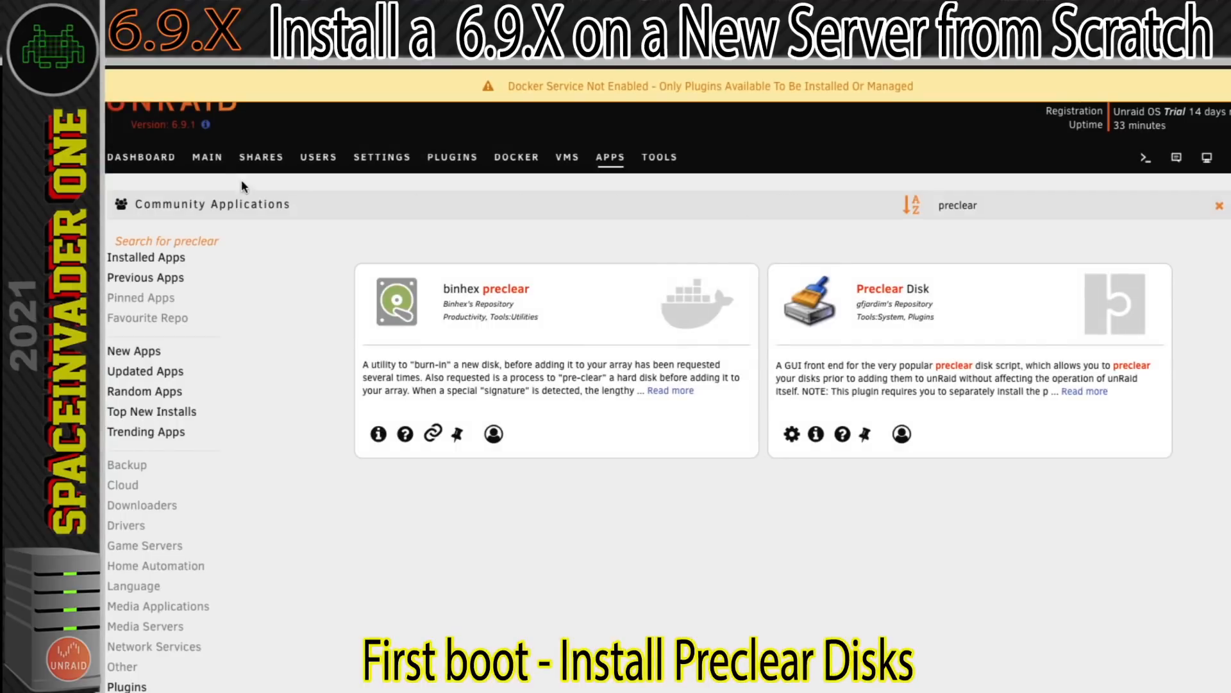
Review the drives listed under Unassigned Devices below the server's array and boot device.
left_click(208, 157)
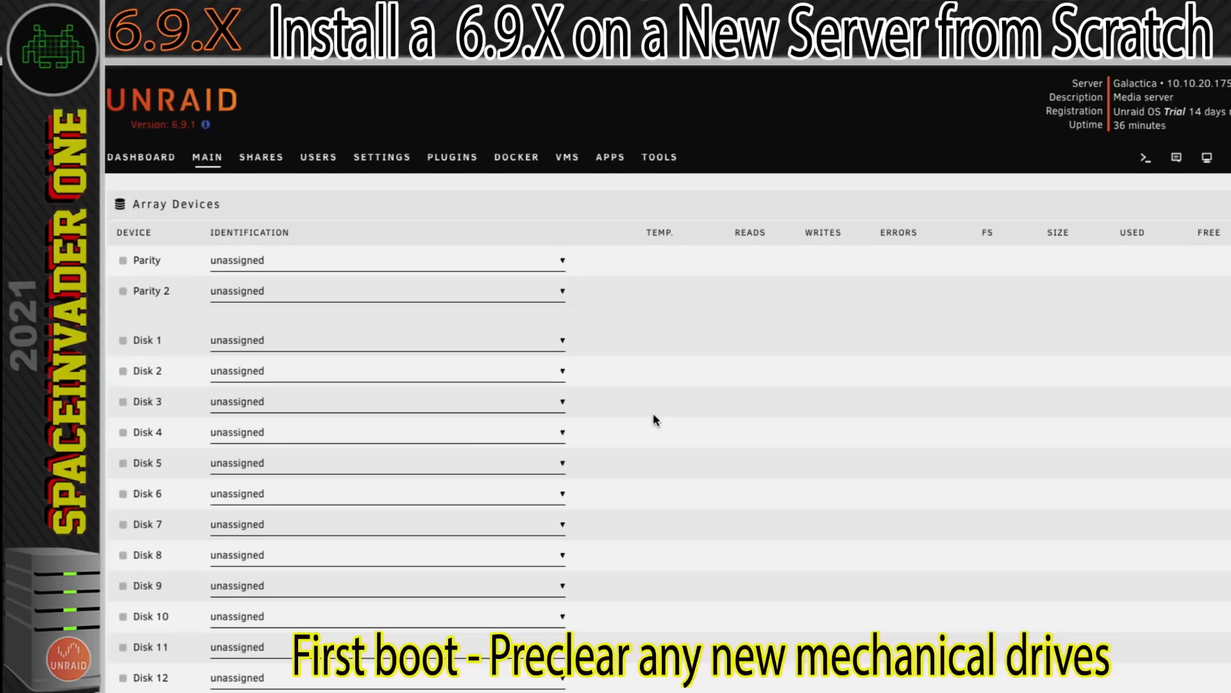
scroll(654, 417, "down", 3)
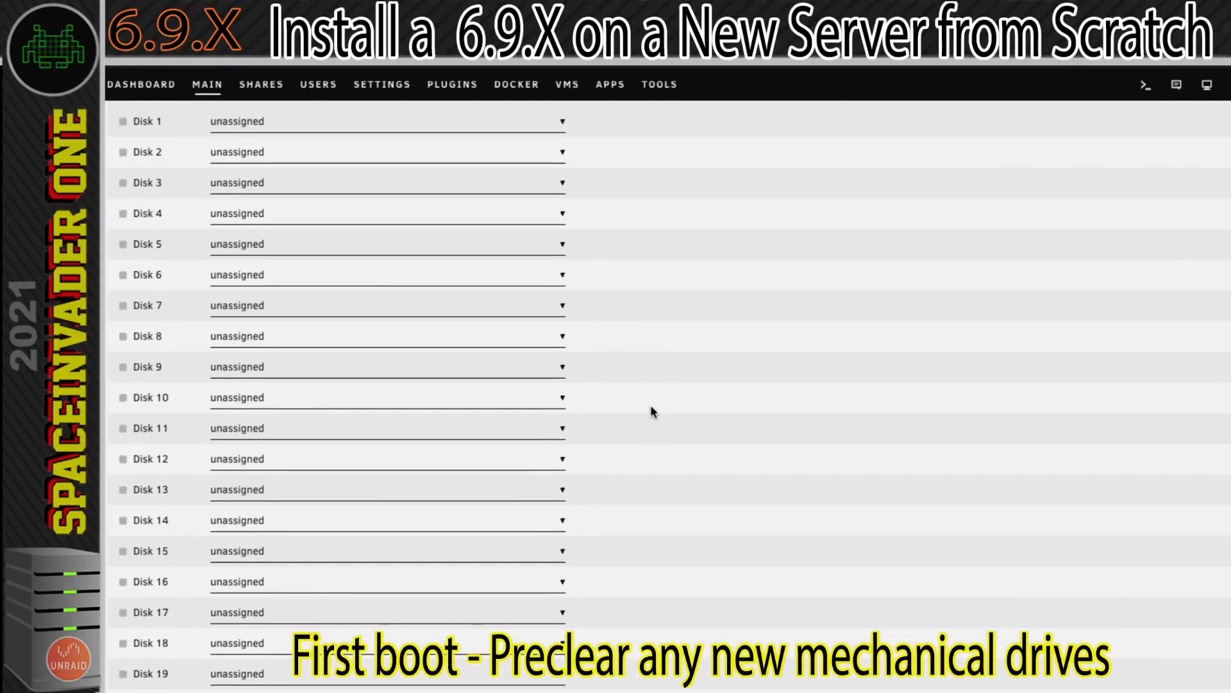
scroll(653, 411, "down", 10)
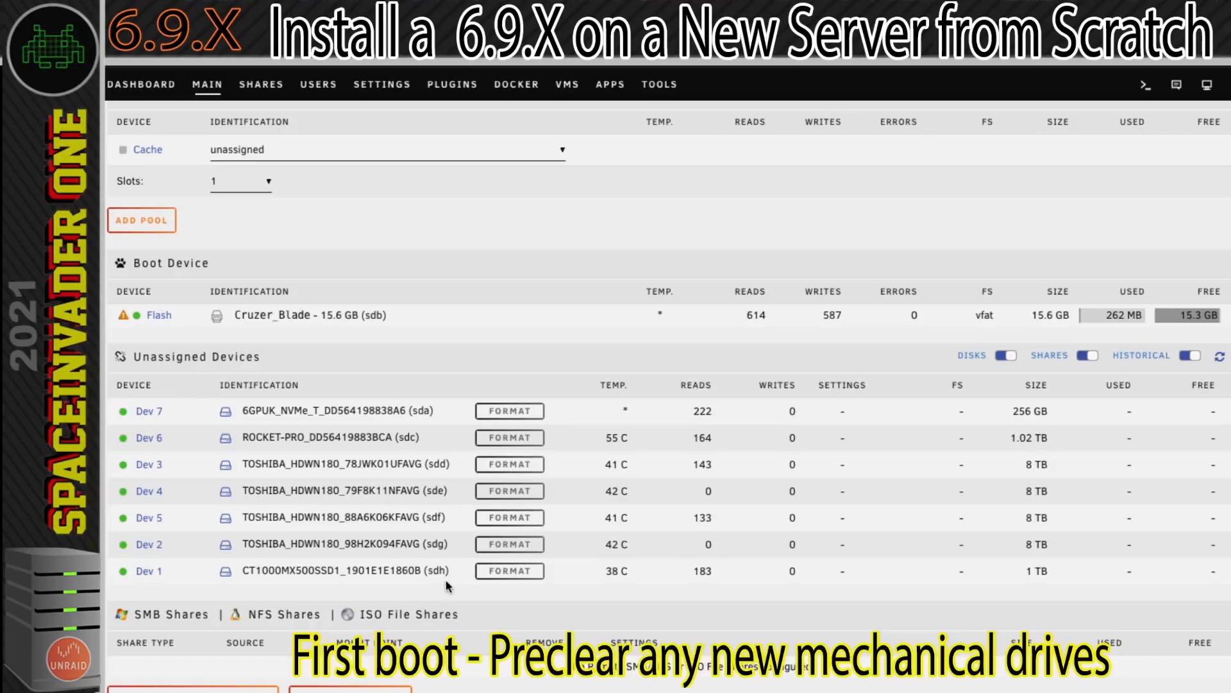
Start a preclear of the 8 TB TOSHIBA HDWN180 drive 78JWK01UFAVG from the Preclear Disks plugin, with the pre-read skipped.
left_click(454, 87)
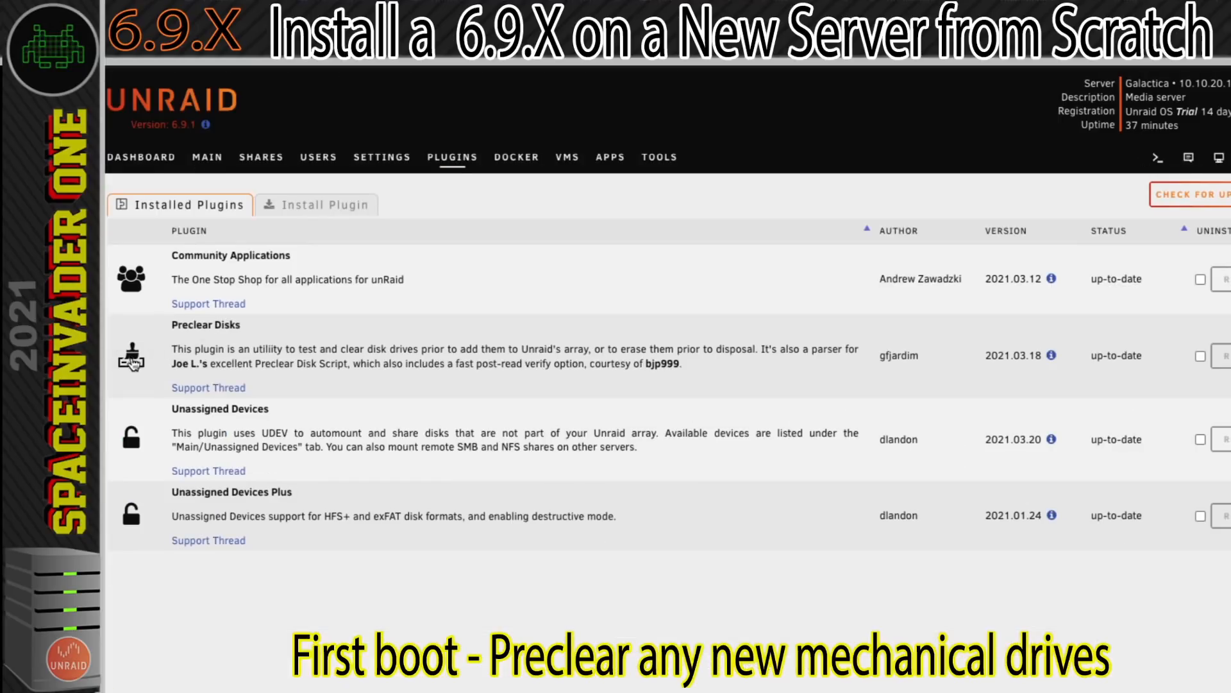
left_click(132, 359)
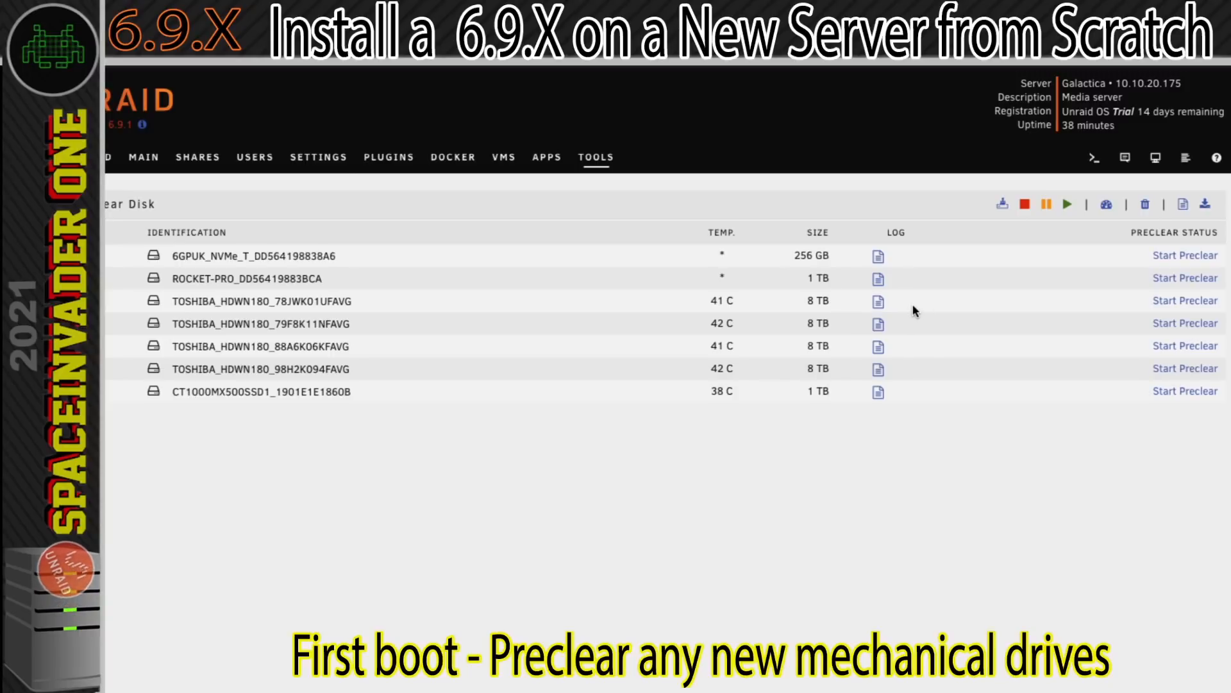
left_click(1169, 303)
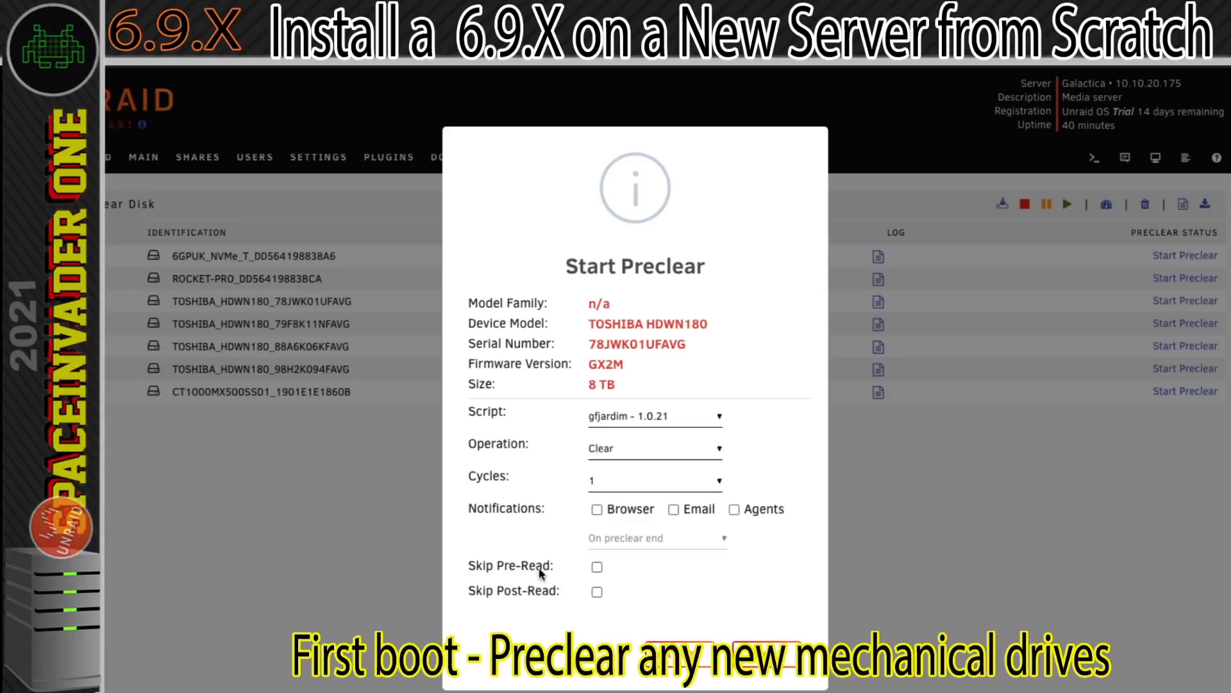
left_click(597, 567)
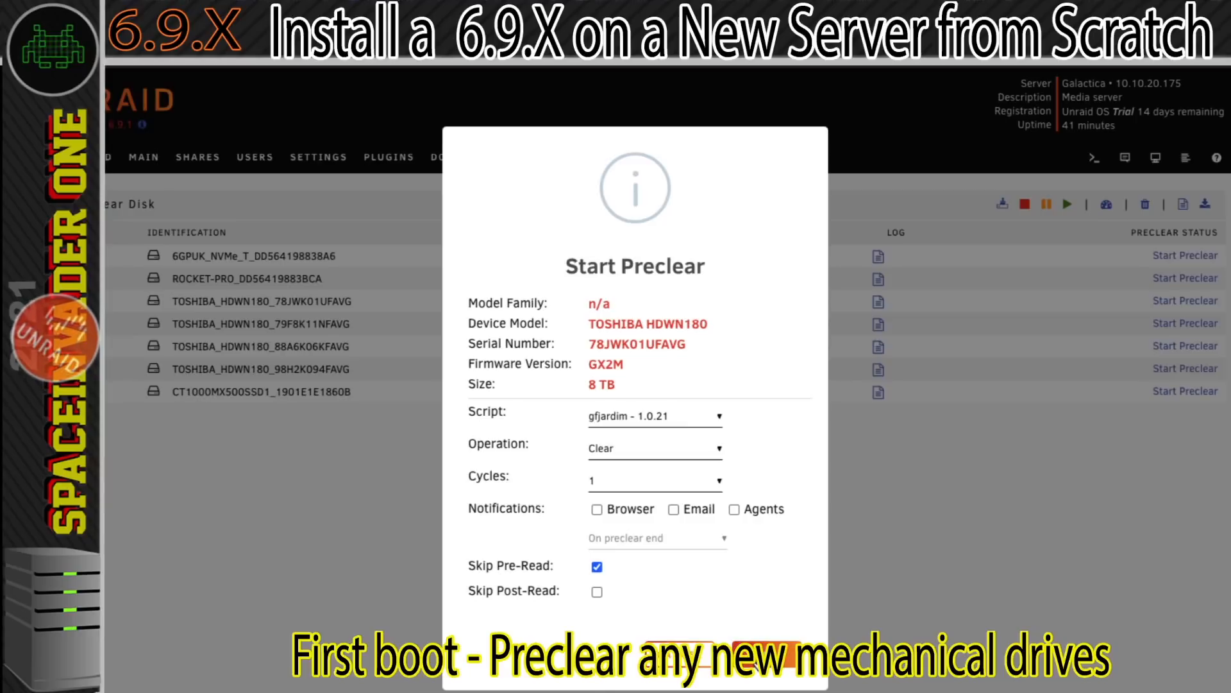
left_click(766, 655)
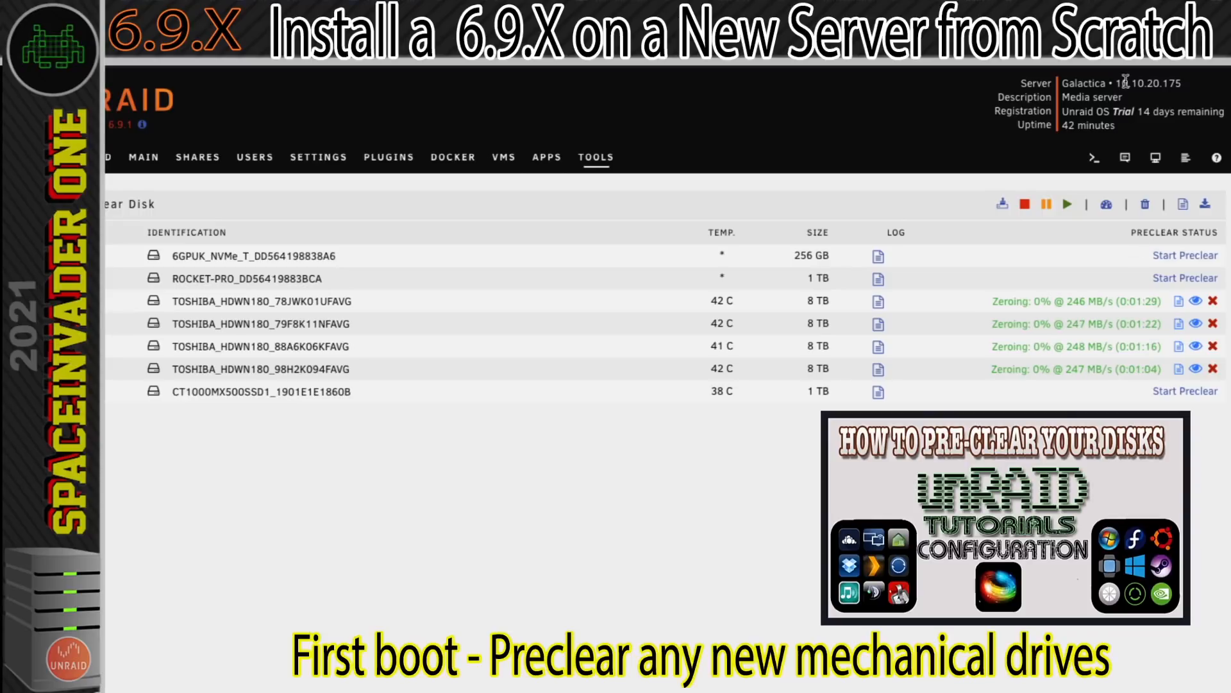
Stop the running preclear on the TOSHIBA drive 78JWK01UFAVG and return to the array devices overview.
left_click(1213, 302)
left_click(768, 556)
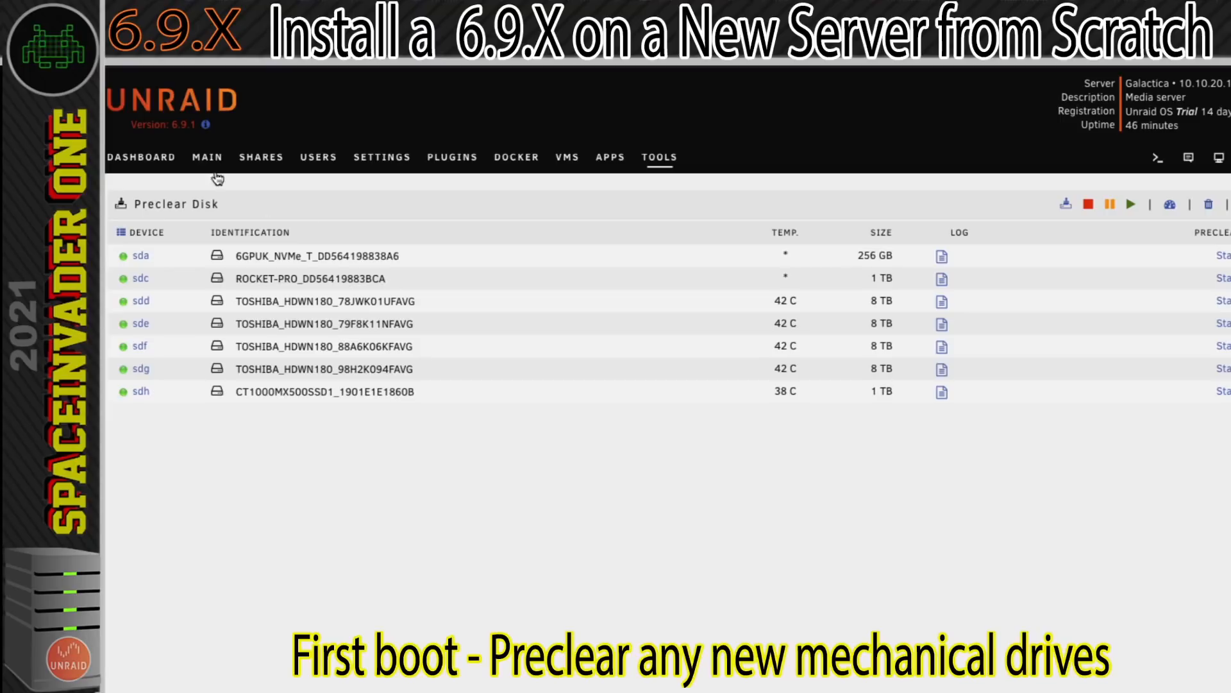
left_click(209, 160)
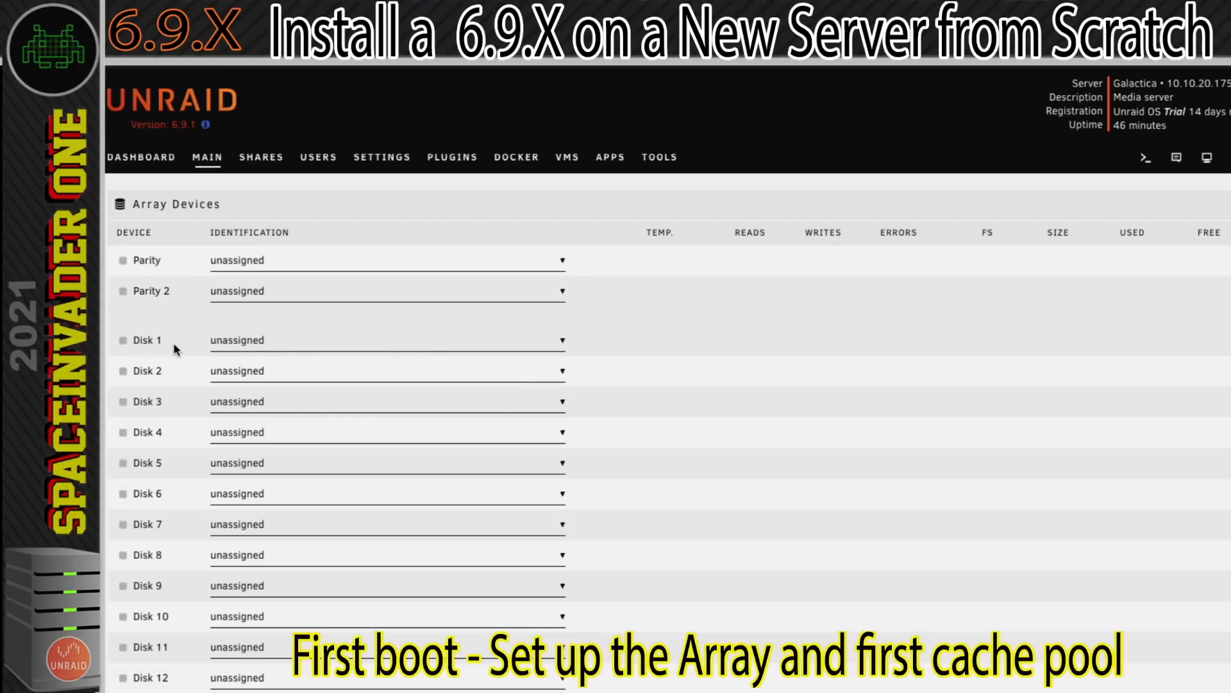
Assign the 8 TB TOSHIBA drives 78JWK01UFAVG (sdd) to Disk 1 and 79F8K11NFAVG (sde) to Disk 2 of the array.
left_click(524, 350)
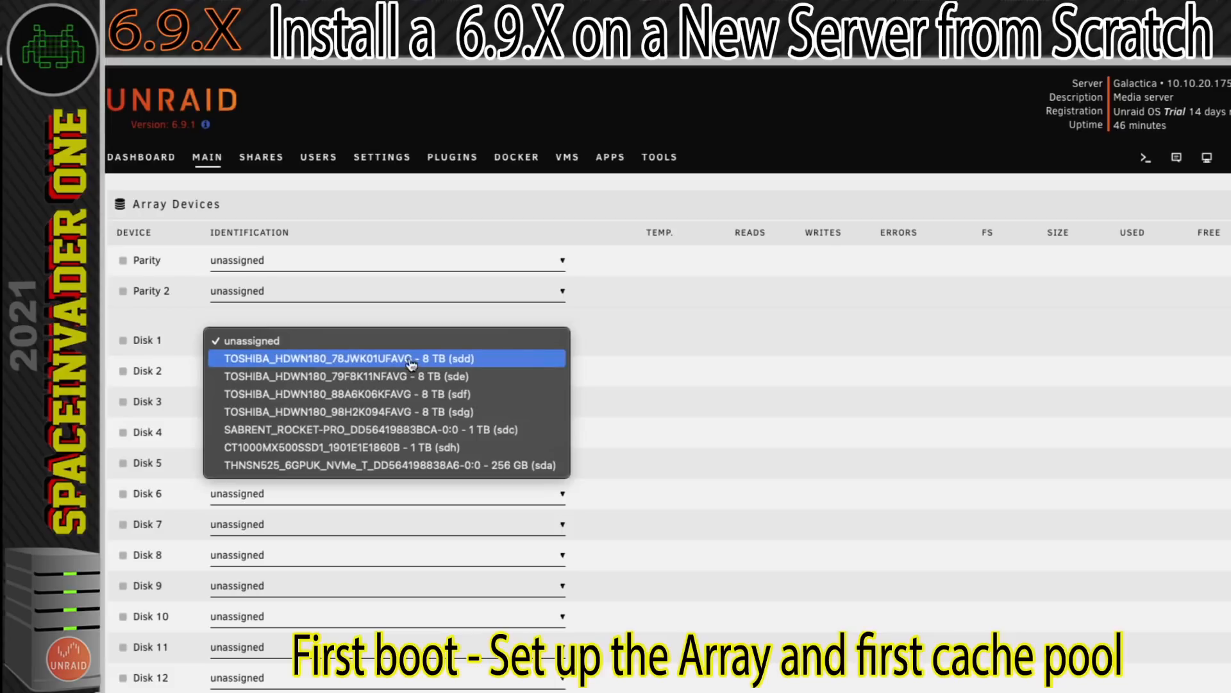
left_click(432, 359)
left_click(348, 373)
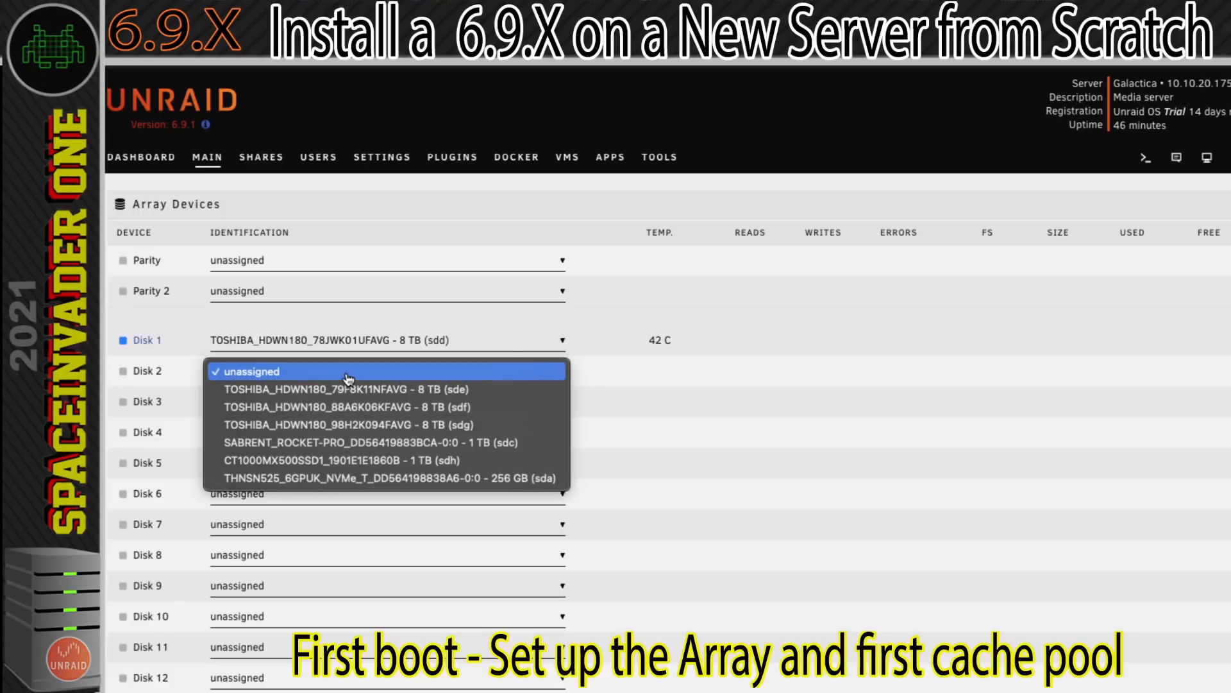
left_click(378, 391)
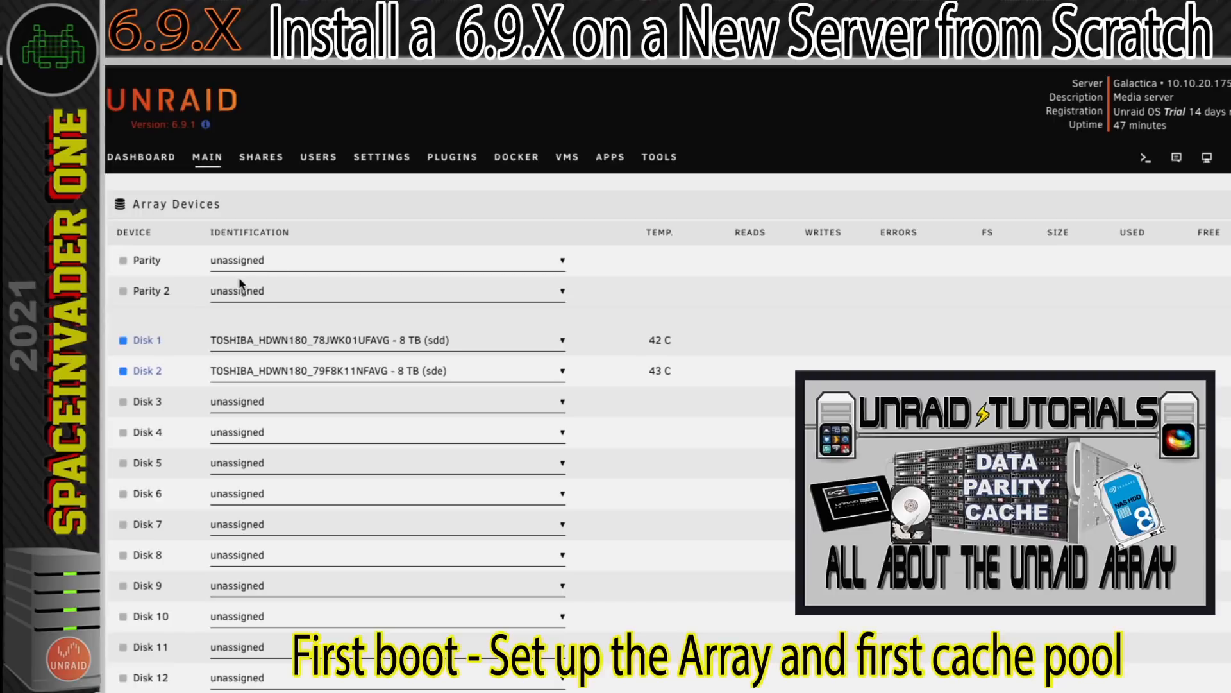
Assign the 8 TB TOSHIBA drive 88A6K06KFAVG (sdf) as the parity disk, leaving Disk 3 unassigned.
left_click(324, 263)
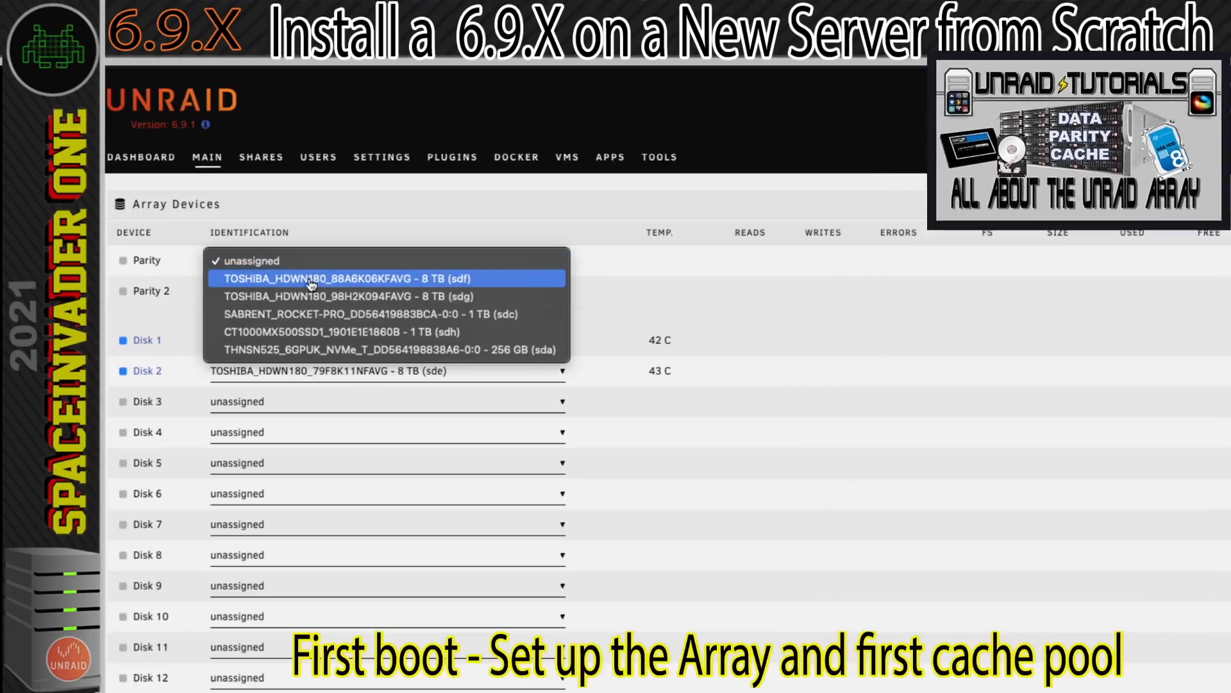
left_click(344, 279)
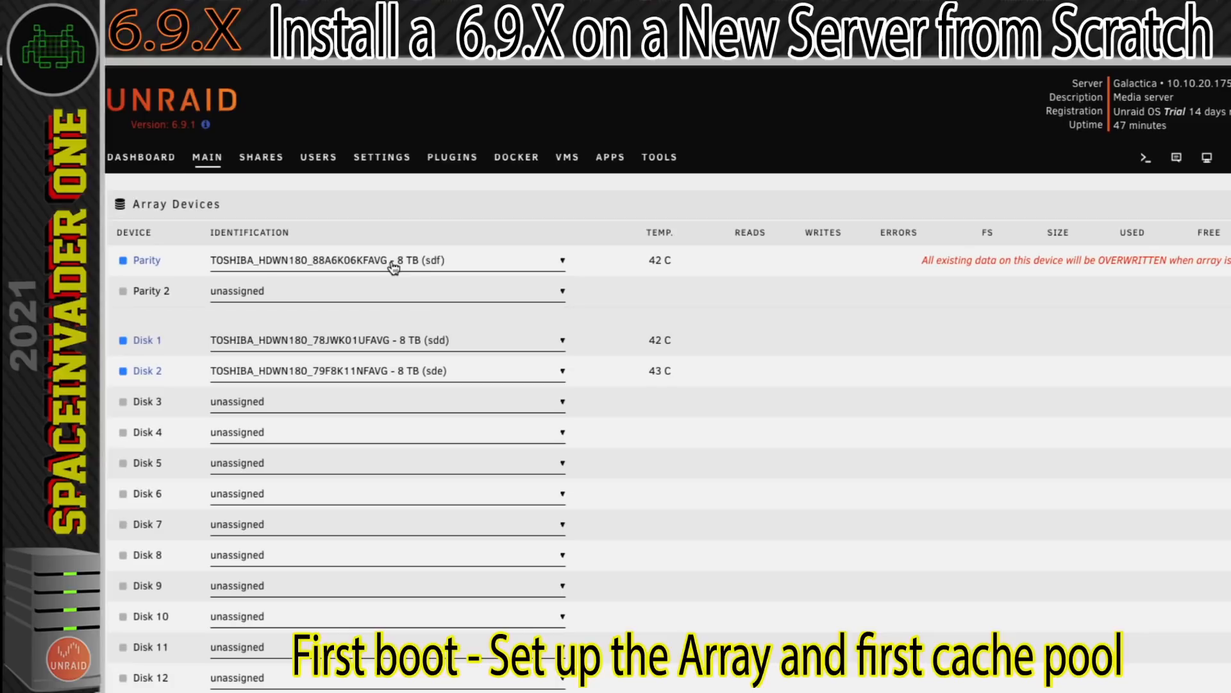
left_click(373, 407)
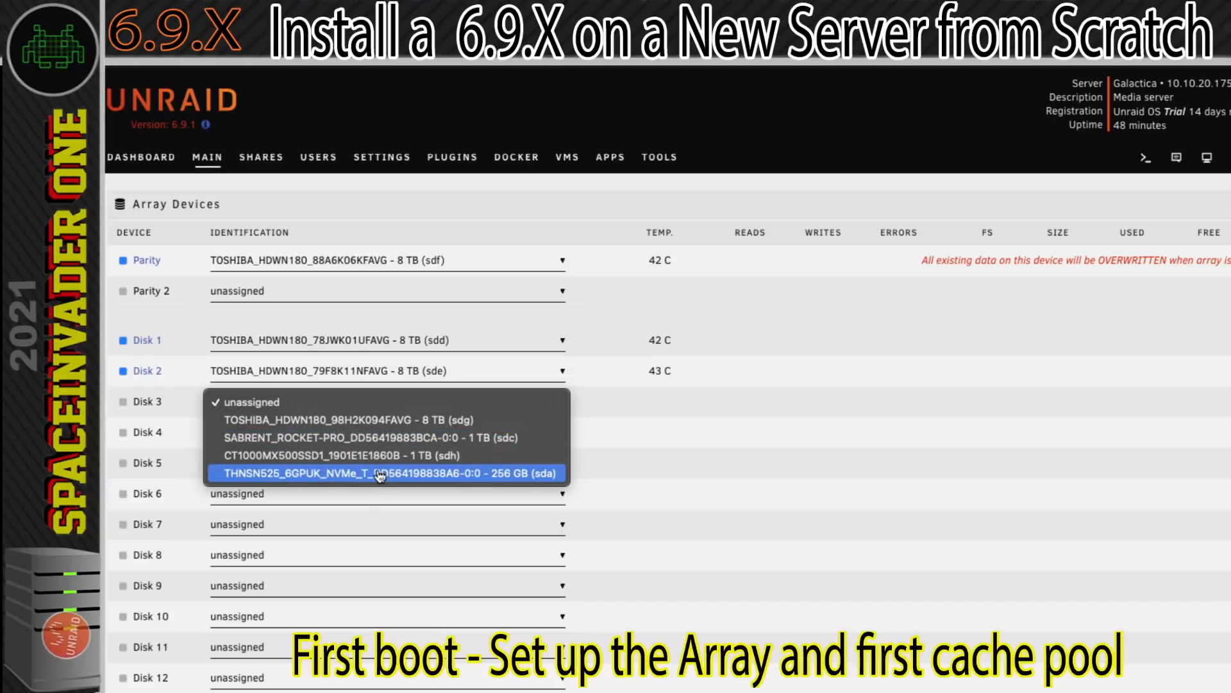
left_click(640, 477)
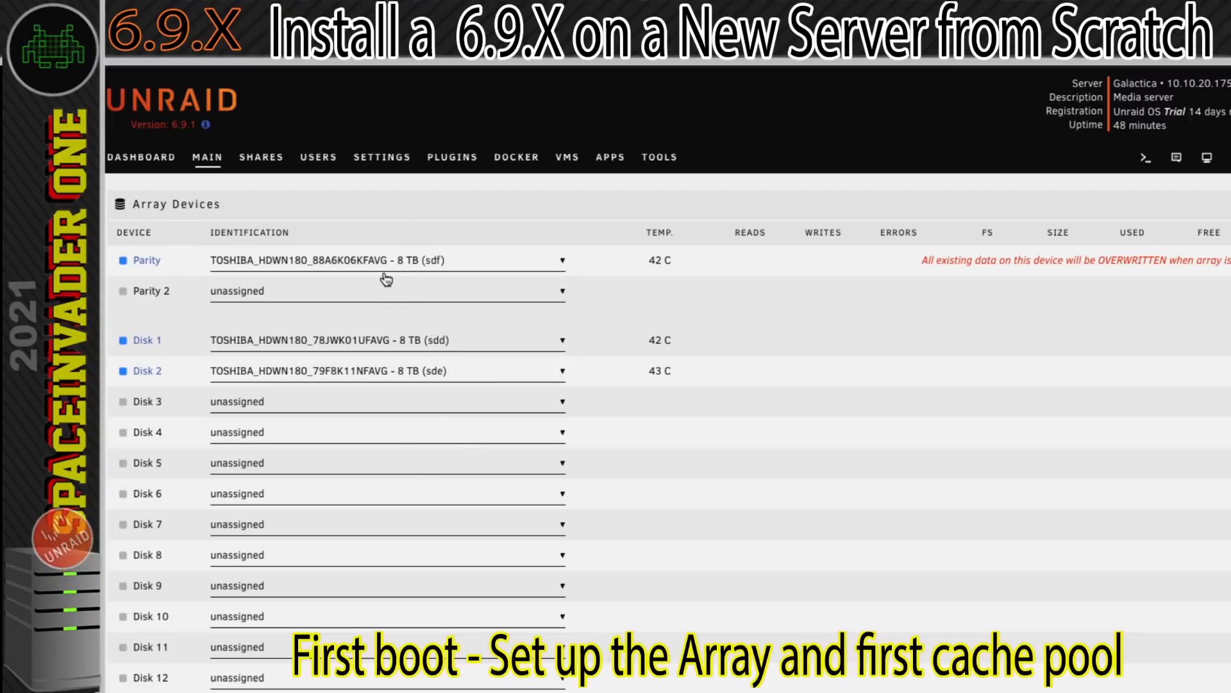
Add a new pool named "cache" with 1 slot.
scroll(393, 487, "down", 2)
scroll(392, 488, "down", 10)
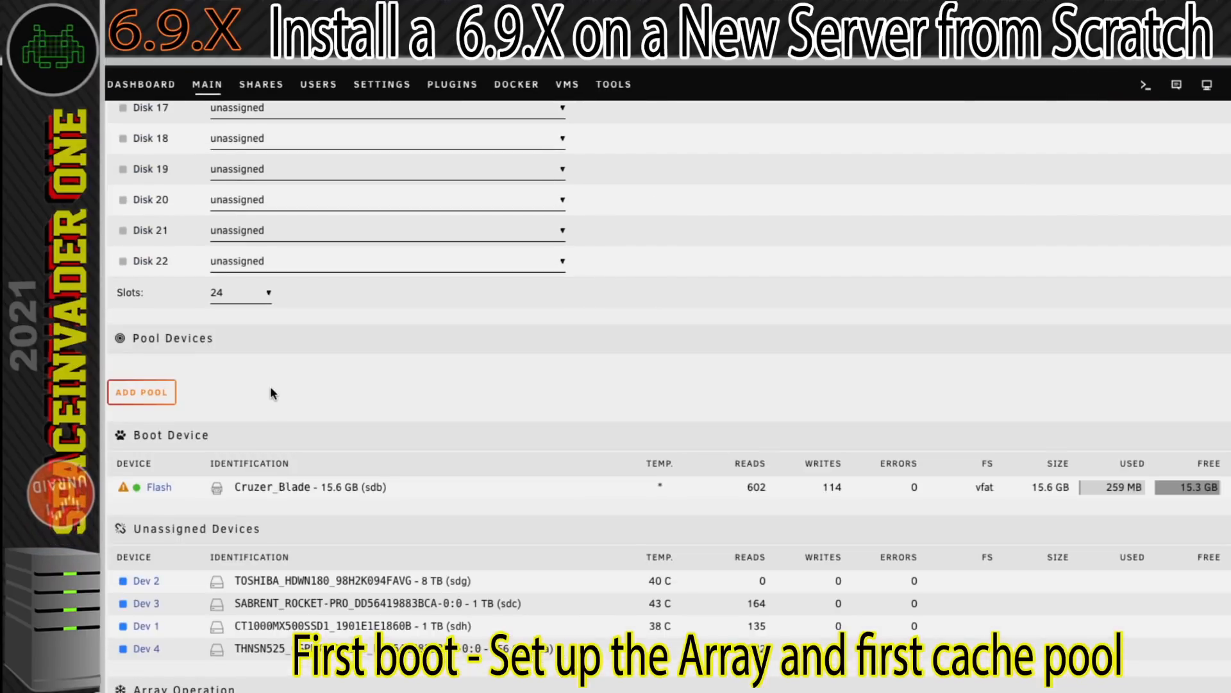
left_click(142, 397)
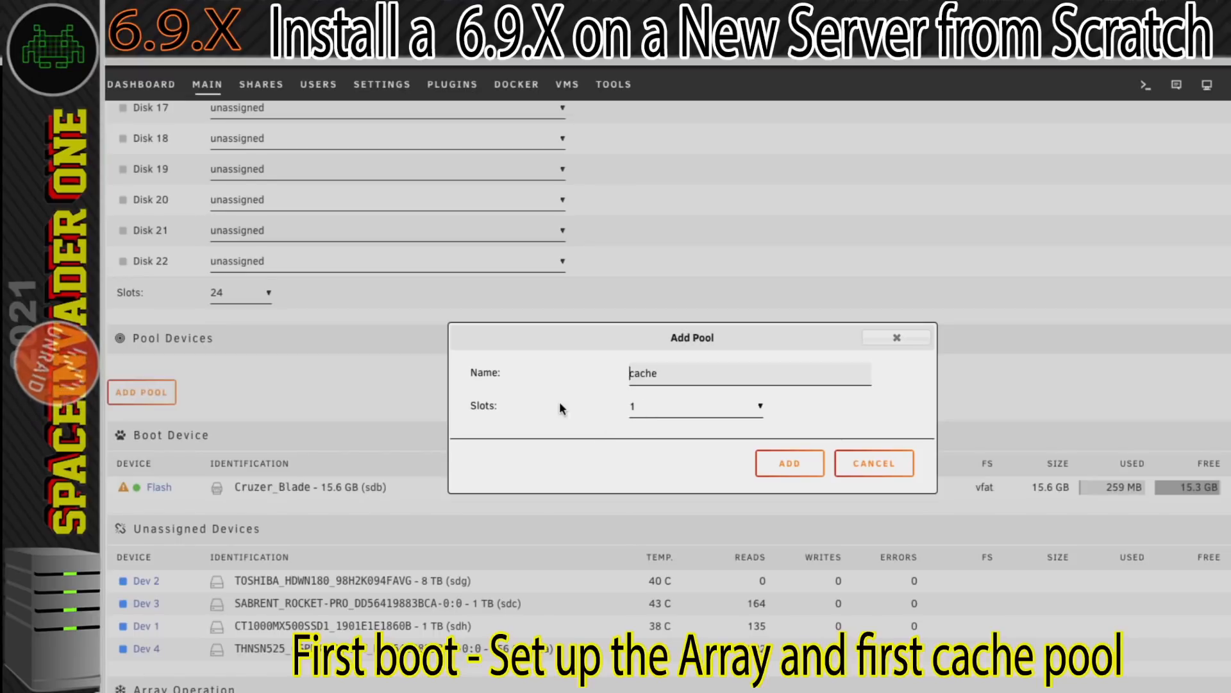
left_click(641, 407)
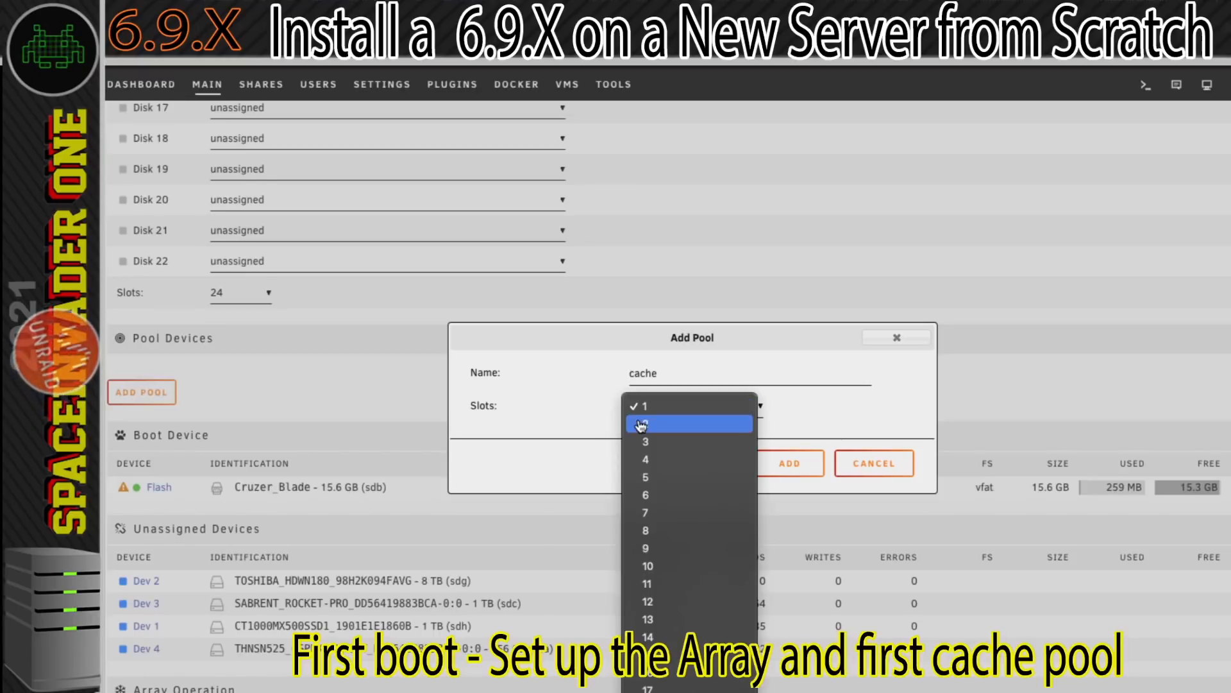
left_click(647, 406)
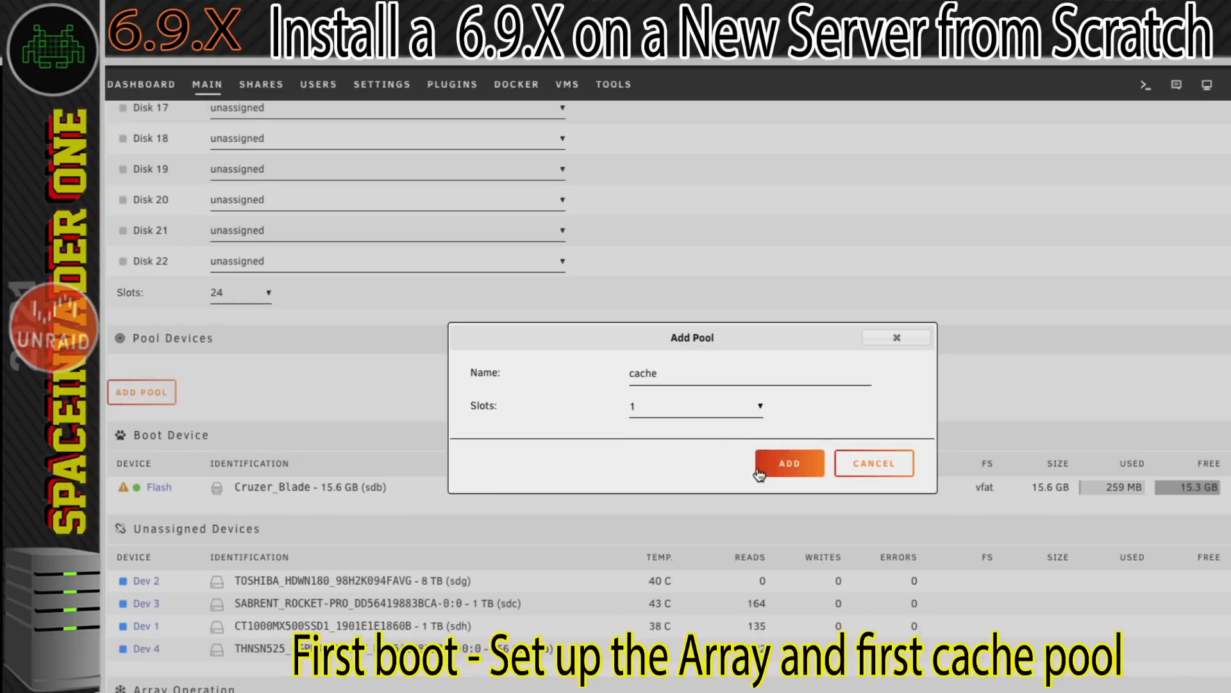
left_click(785, 470)
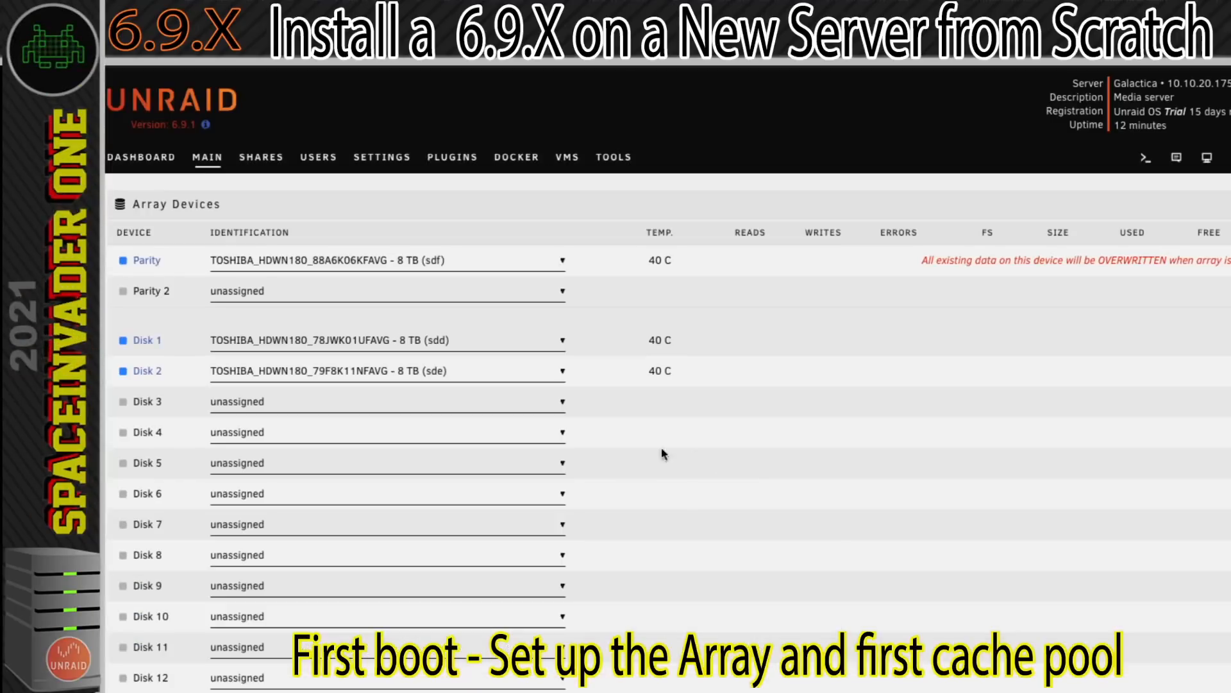
Assign the 1 TB CT1000MX500SSD1 SSD (sdh) to the cache pool.
scroll(517, 439, "down", 9)
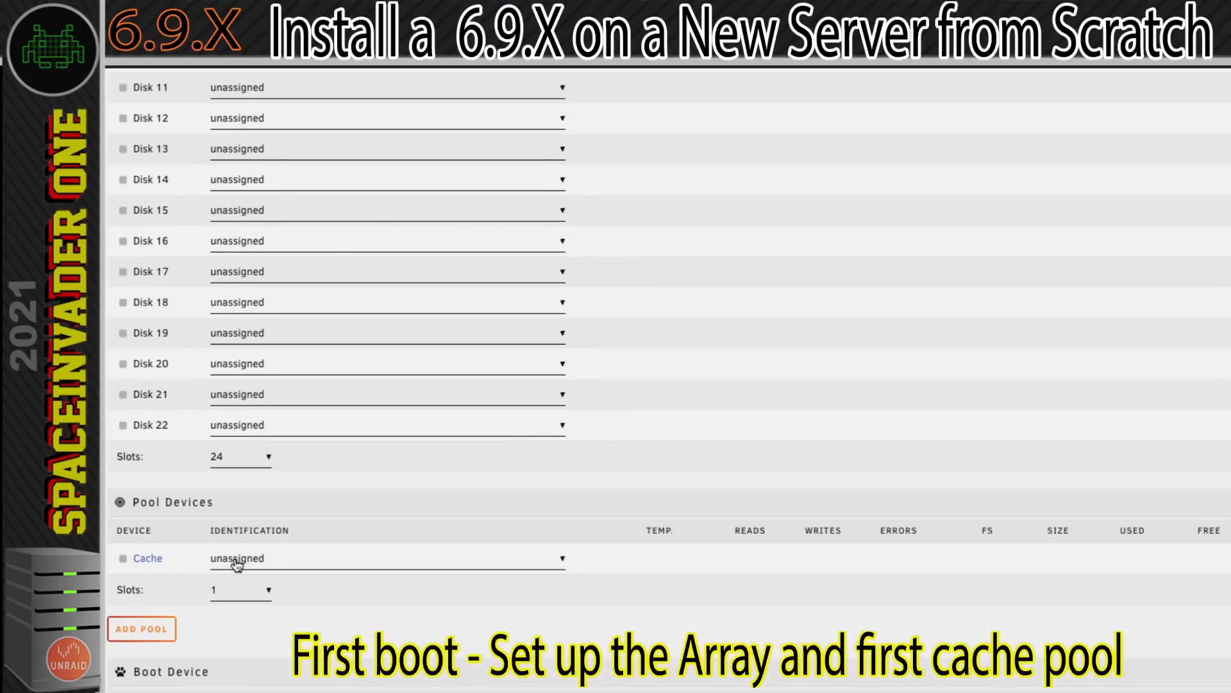
left_click(236, 563)
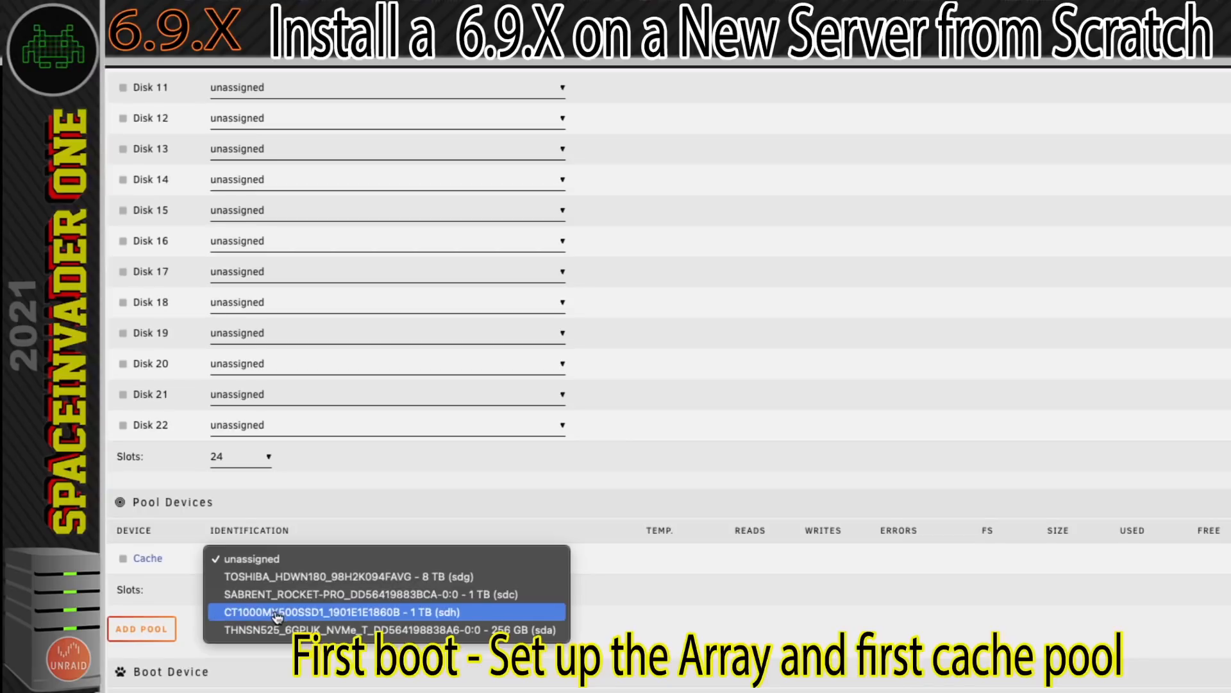
left_click(349, 612)
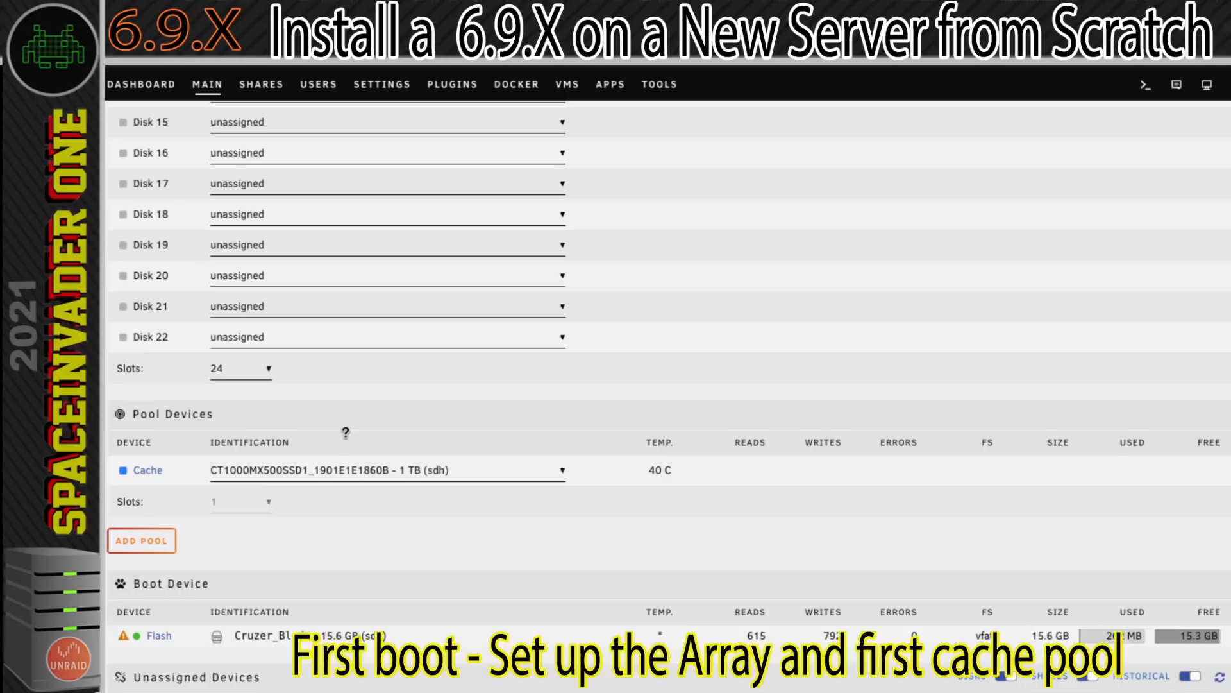
Start the array and agree to overwriting the parity disk's content.
scroll(345, 433, "down", 6)
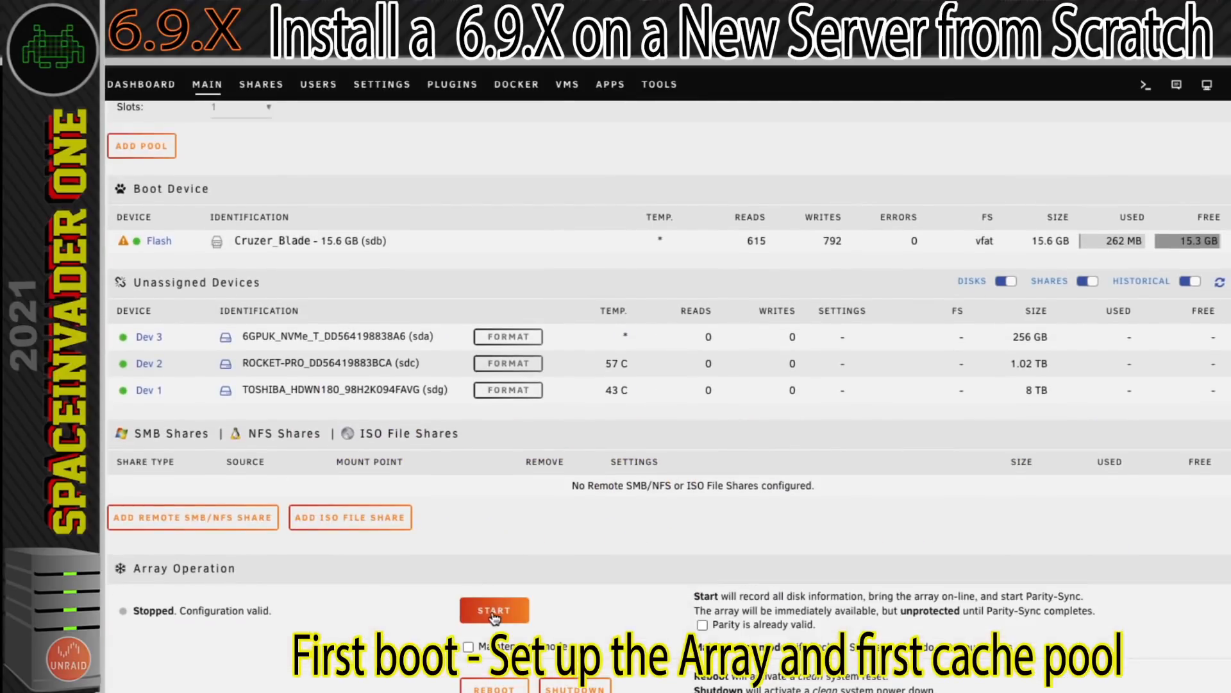
left_click(494, 610)
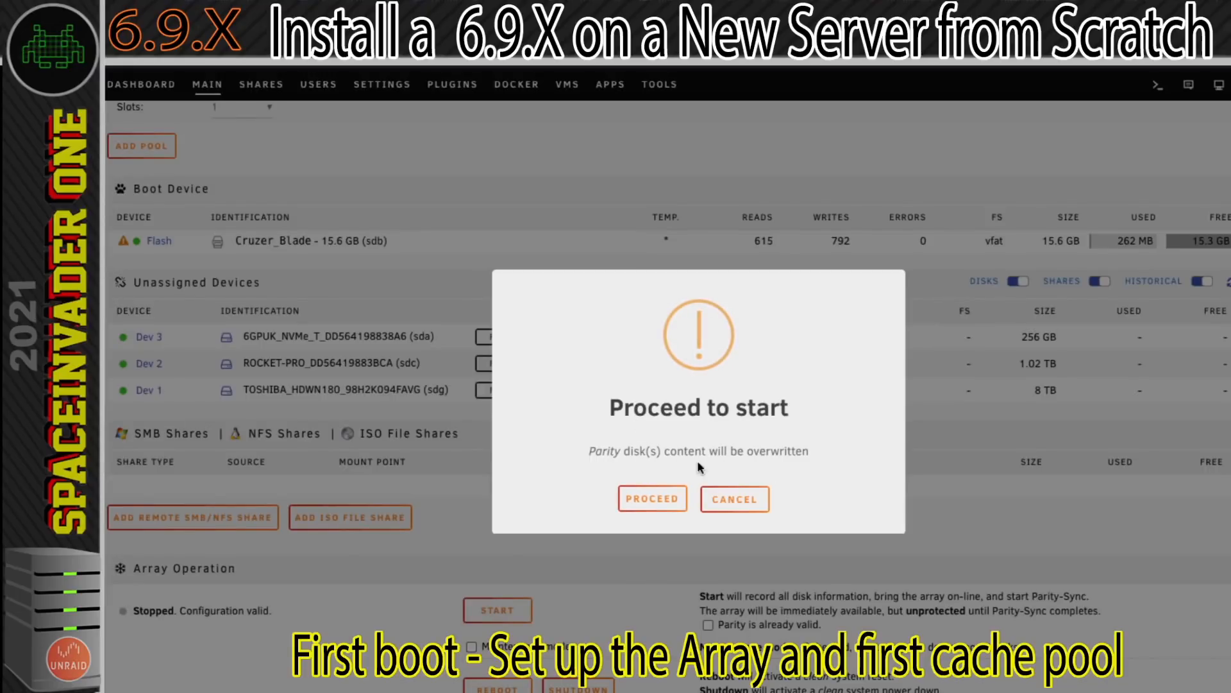
left_click(651, 499)
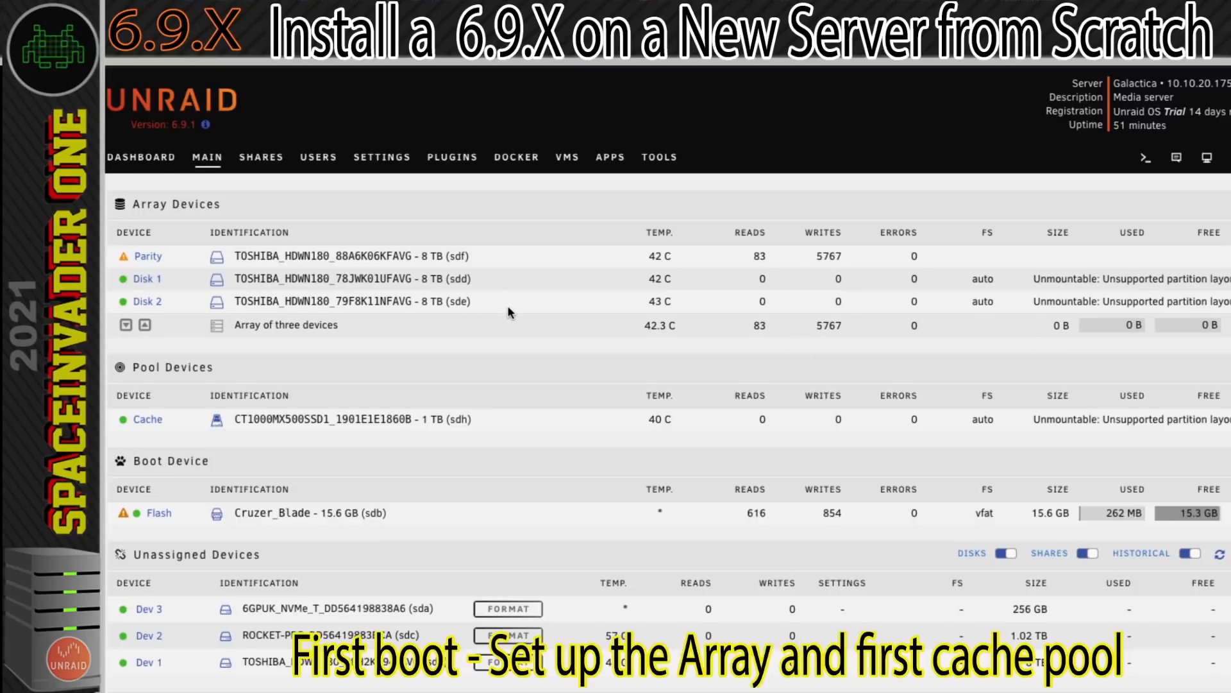
Format all unmountable disks (Disk 1, Disk 2 and Cache), and check the parity drive's status in the array overview.
scroll(509, 312, "down", 10)
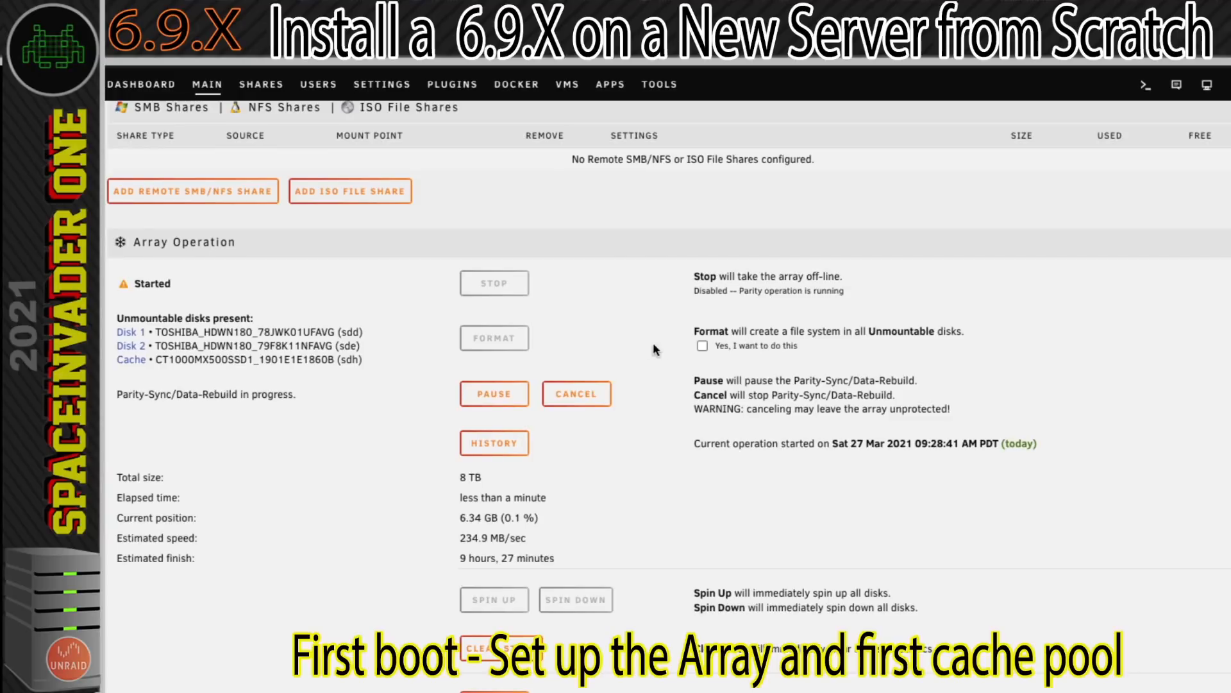
left_click(702, 346)
left_click(690, 539)
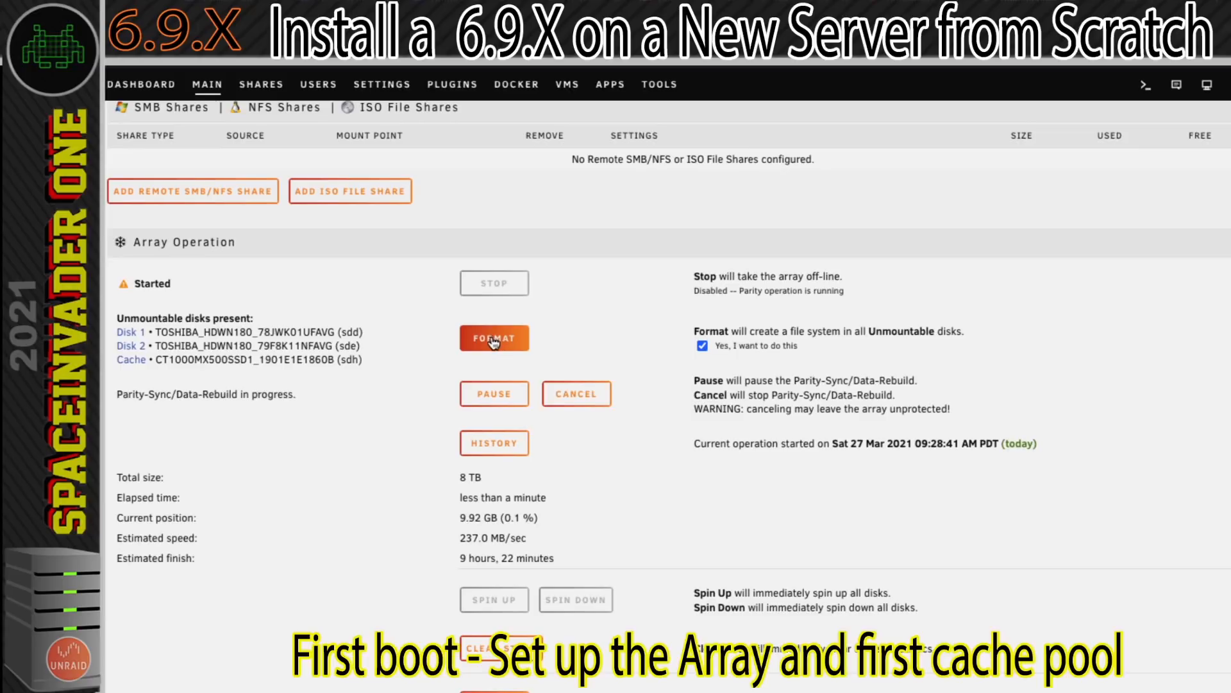
left_click(489, 345)
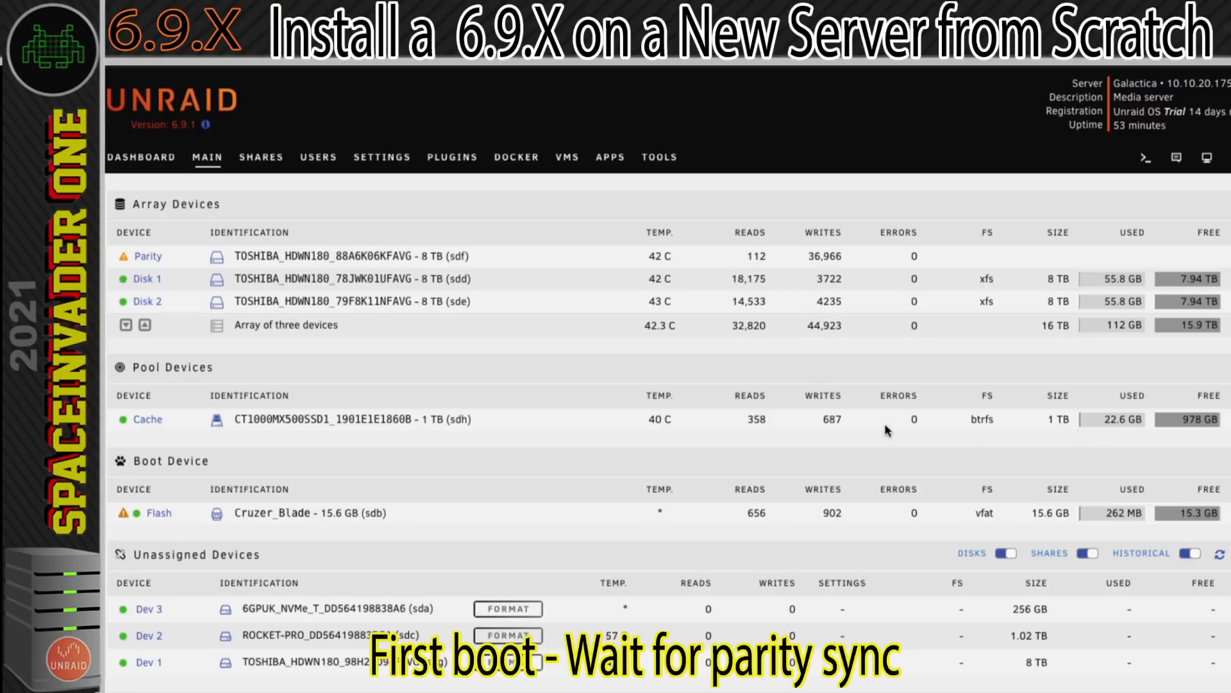
scroll(651, 417, "down", 2)
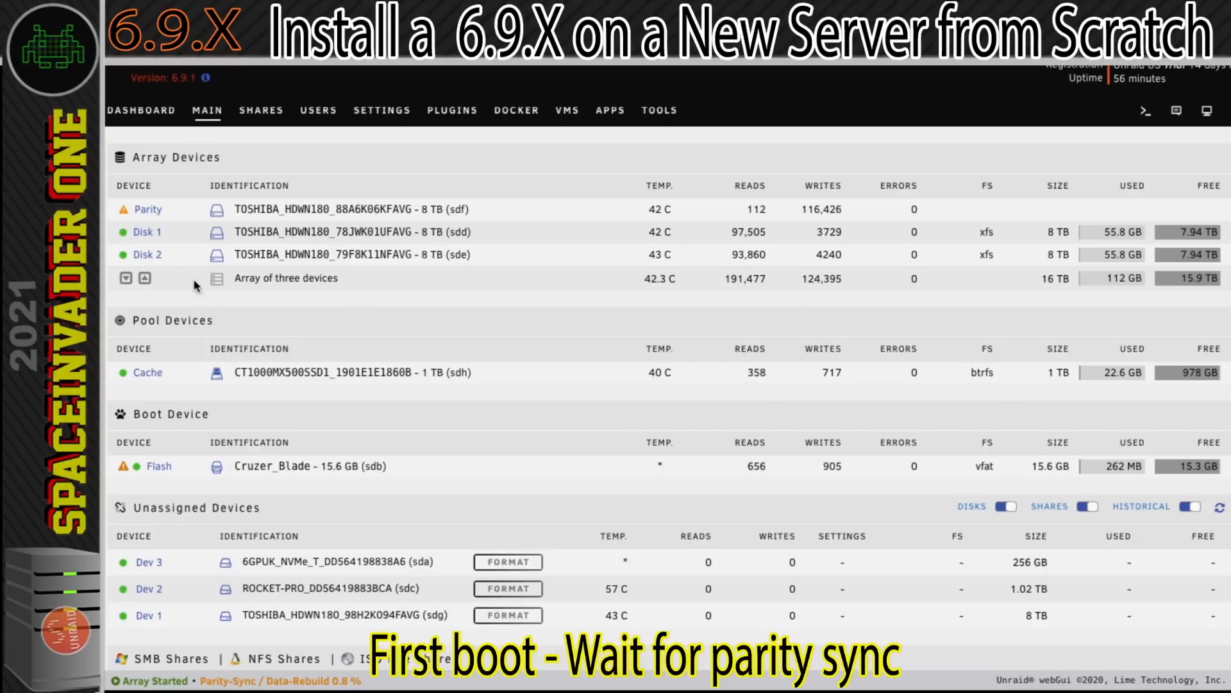
mouse_move(125, 211)
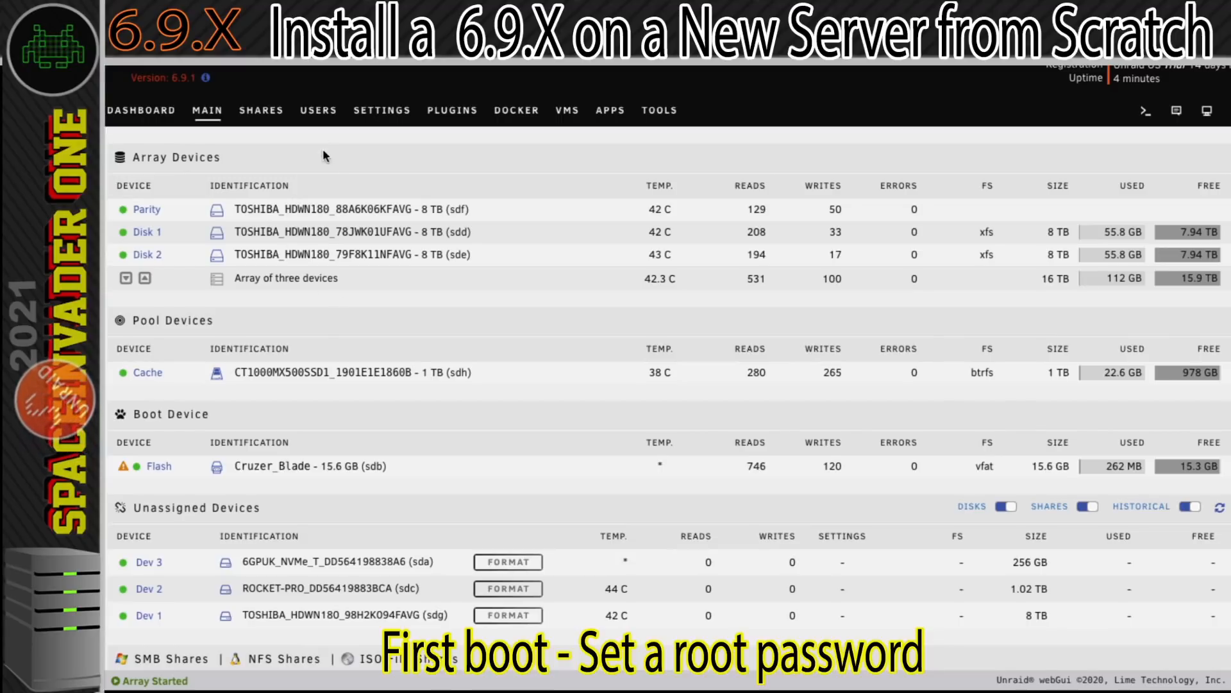
Set a password for the root user, entering and retyping the account password.
left_click(319, 111)
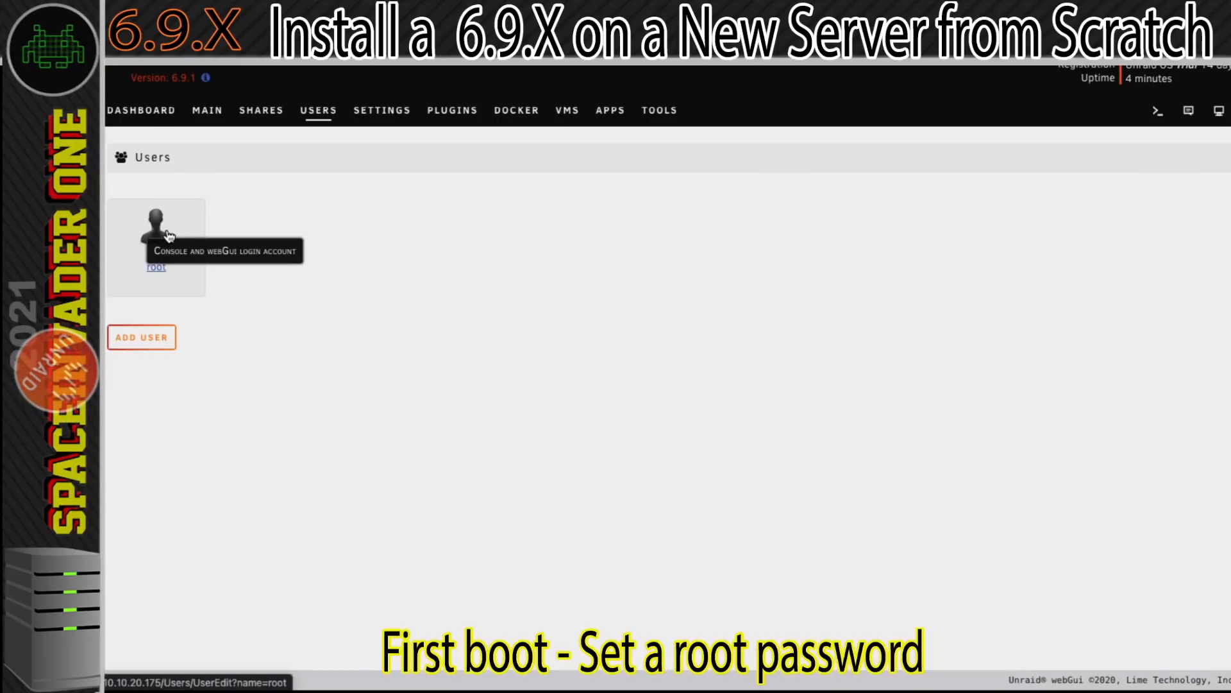
left_click(159, 269)
type("password1234")
key("Tab")
type("password1234")
left_click(562, 508)
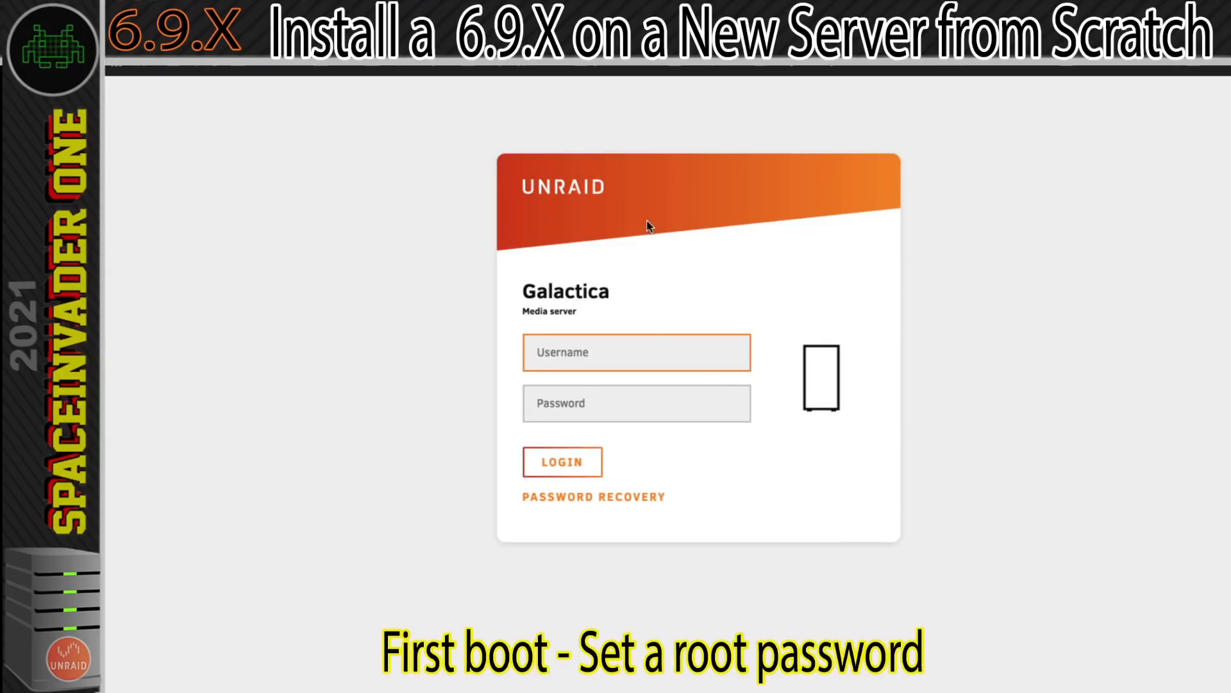
Log in to the Galactica server as root with the account password and save the login in Bitwarden.
type("root")
key("Tab")
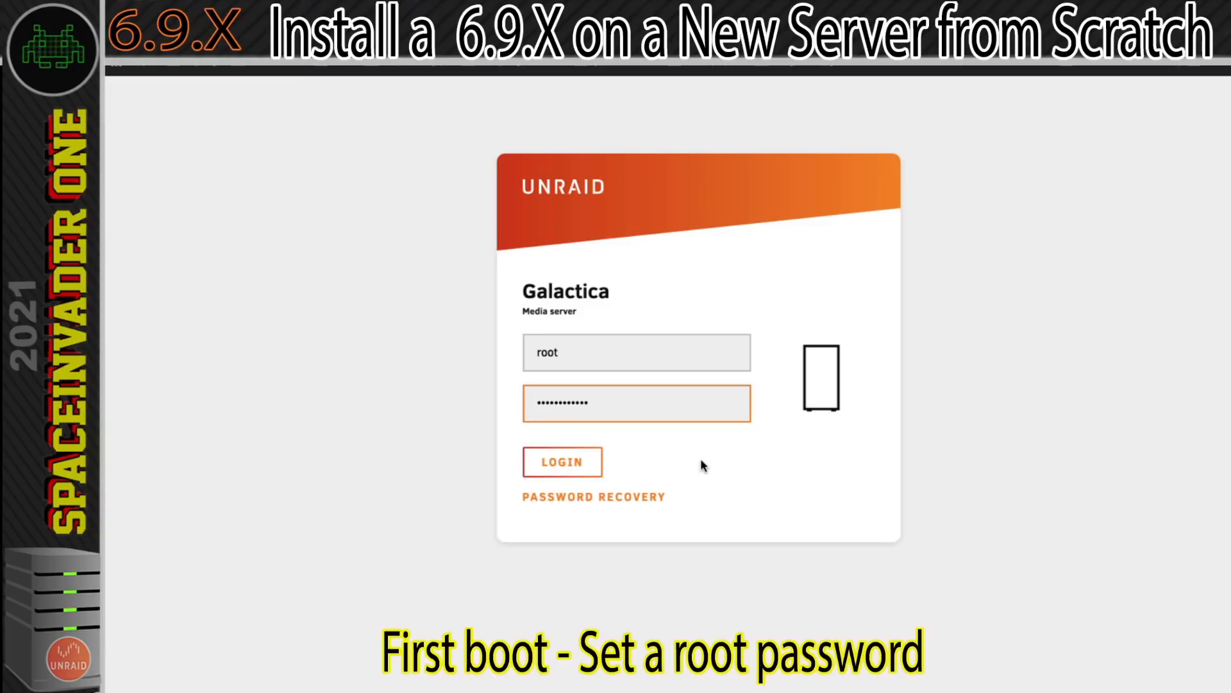
left_click(566, 470)
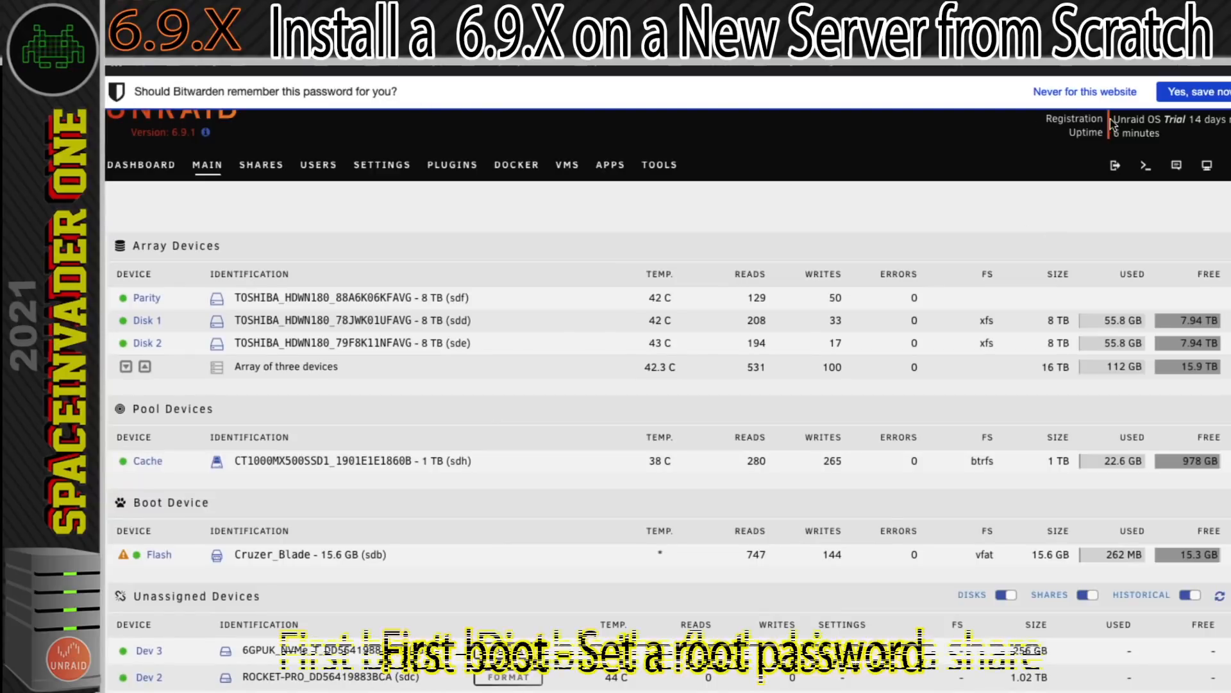
left_click(1182, 94)
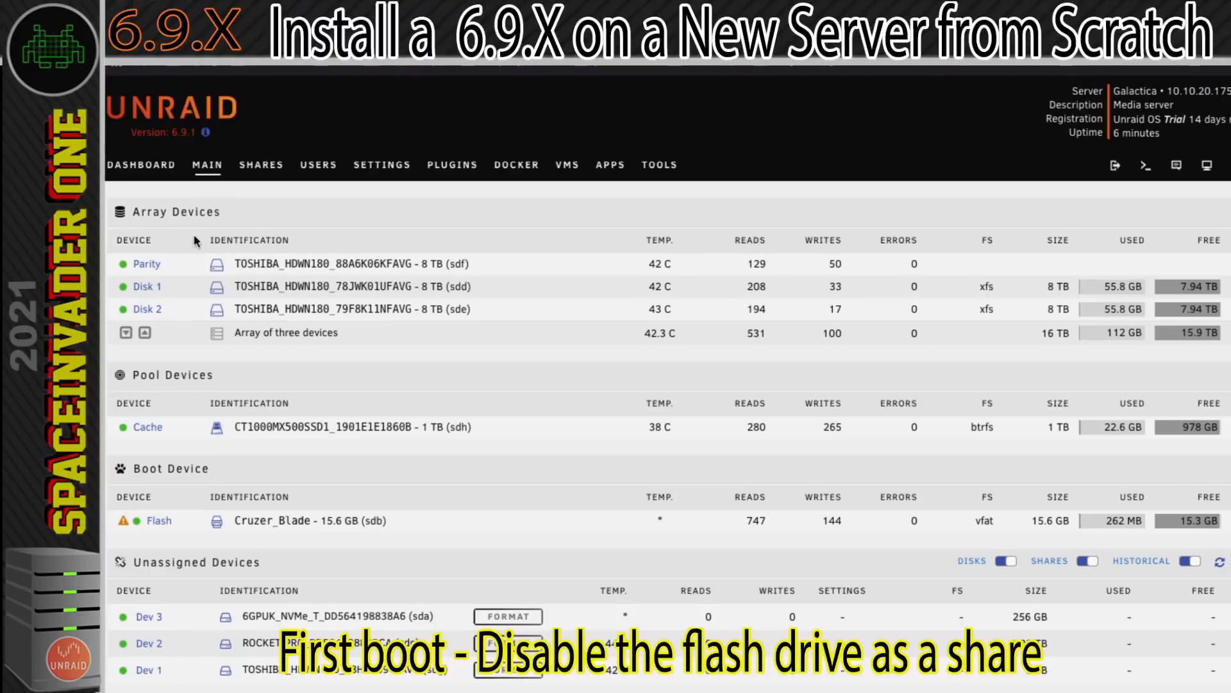
Set the flash boot device's SMB Export to No, apply it, and recheck the share settings.
mouse_move(123, 527)
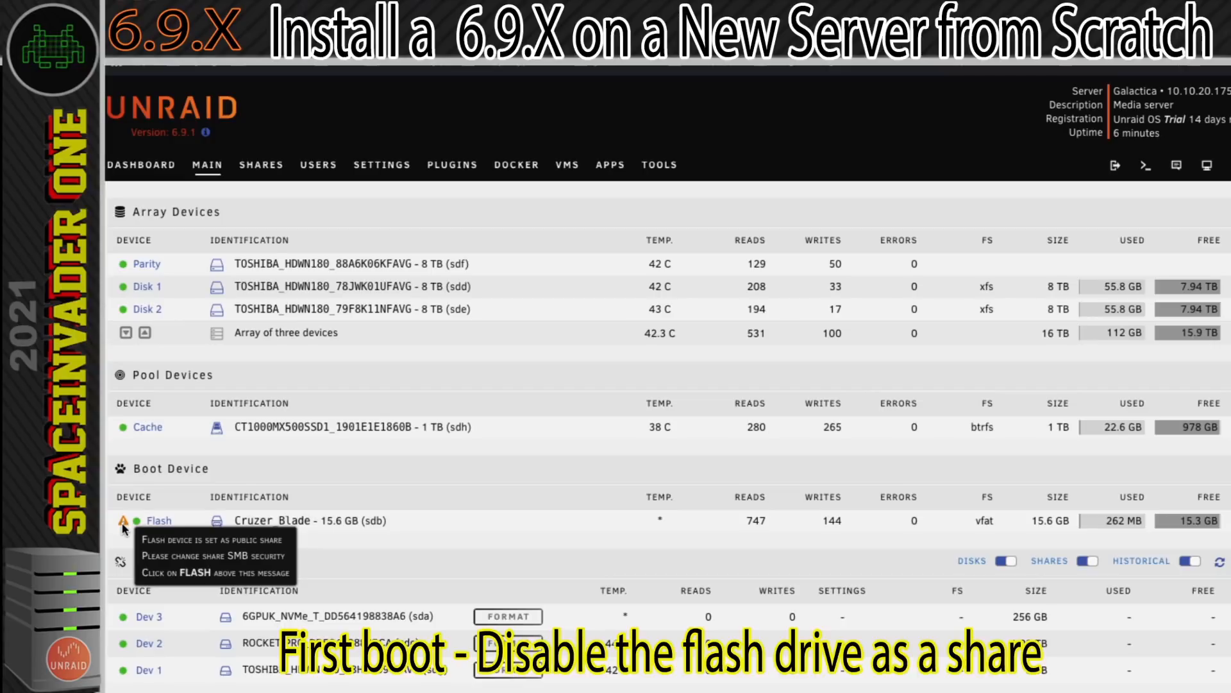
left_click(160, 521)
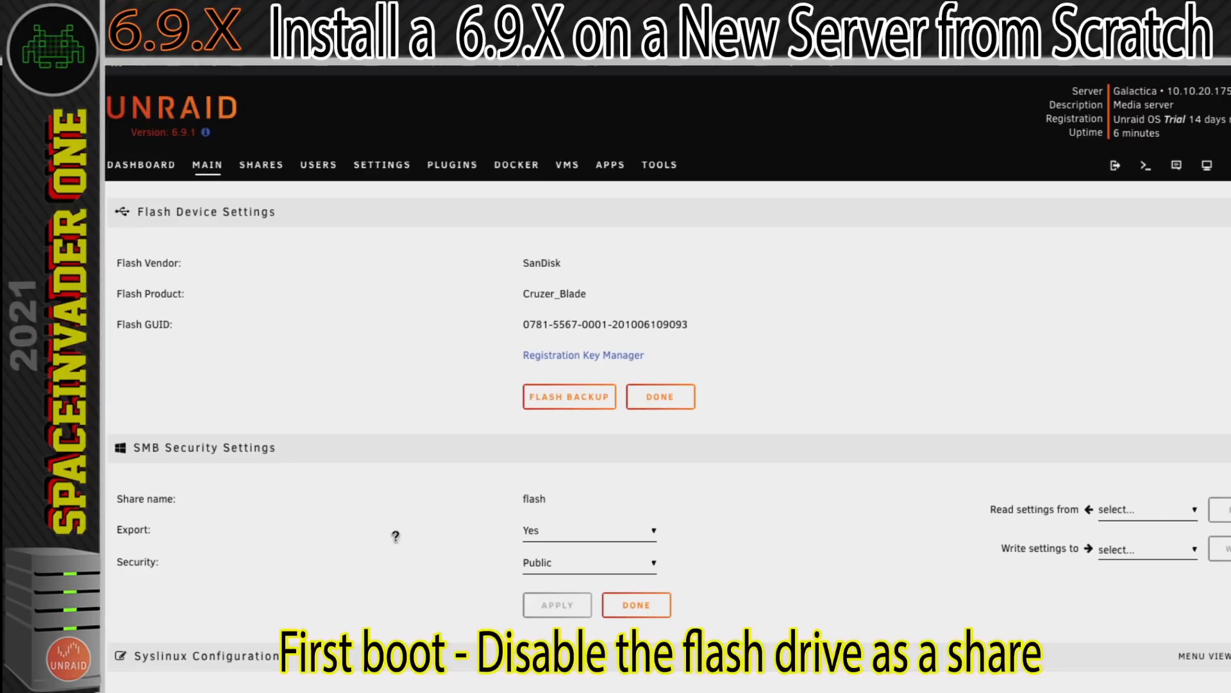
left_click(537, 536)
left_click(541, 518)
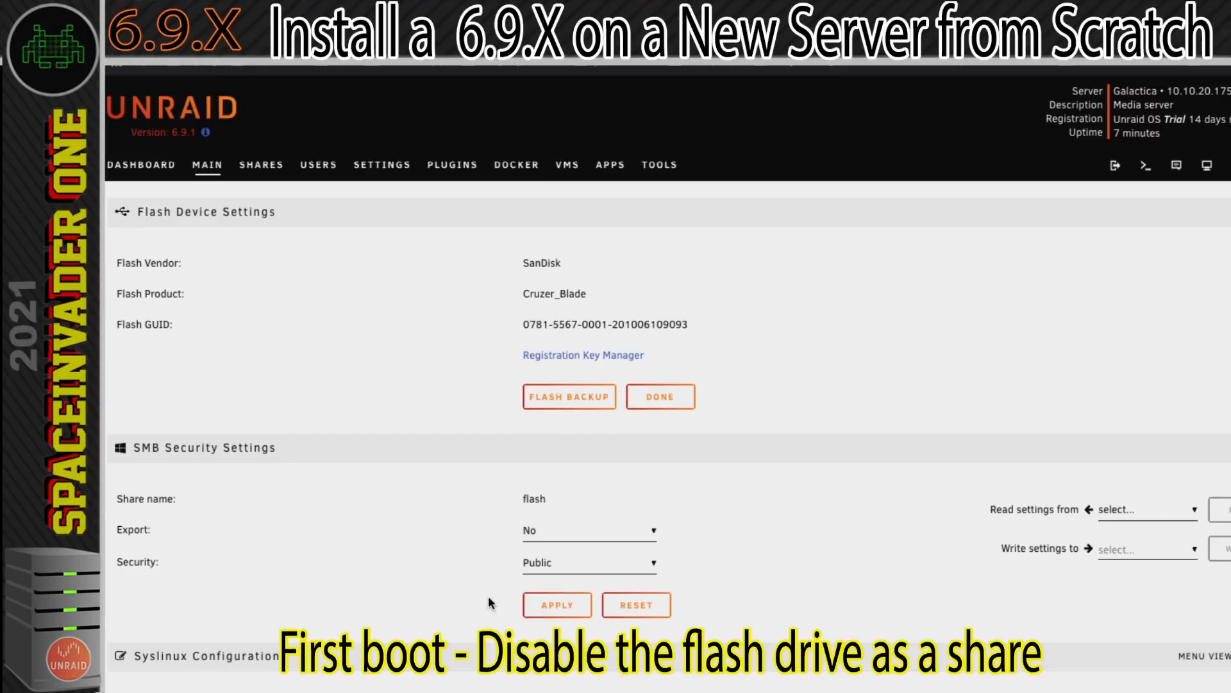
left_click(552, 607)
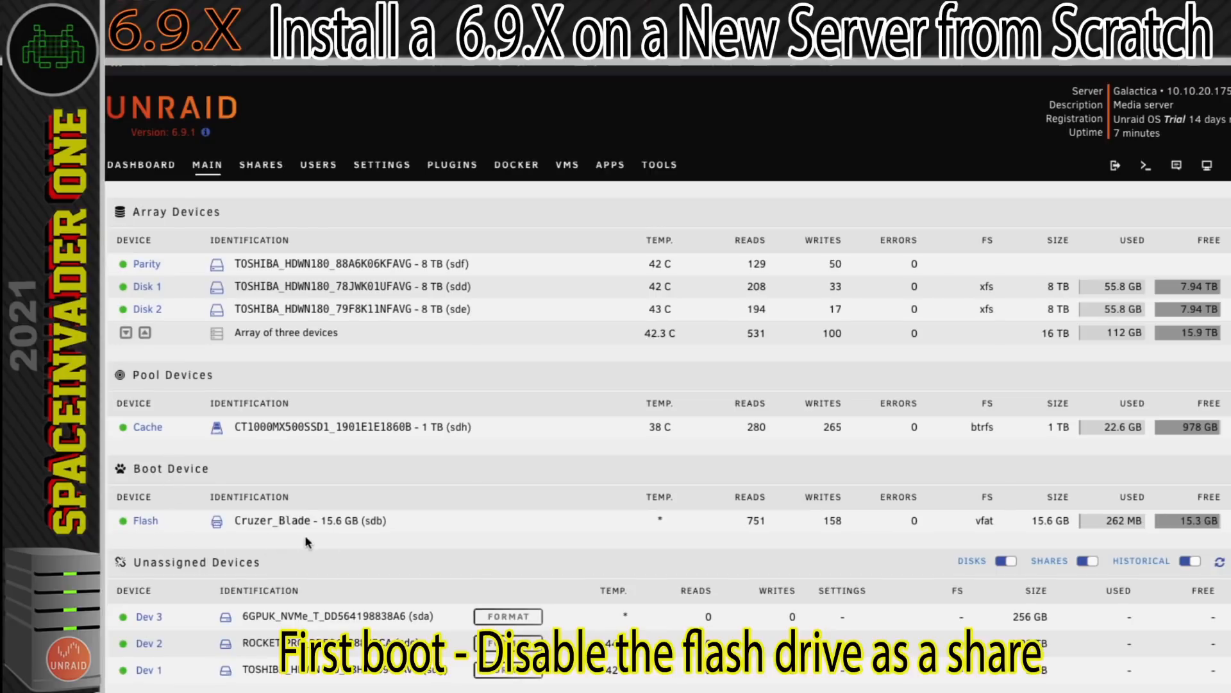
left_click(146, 520)
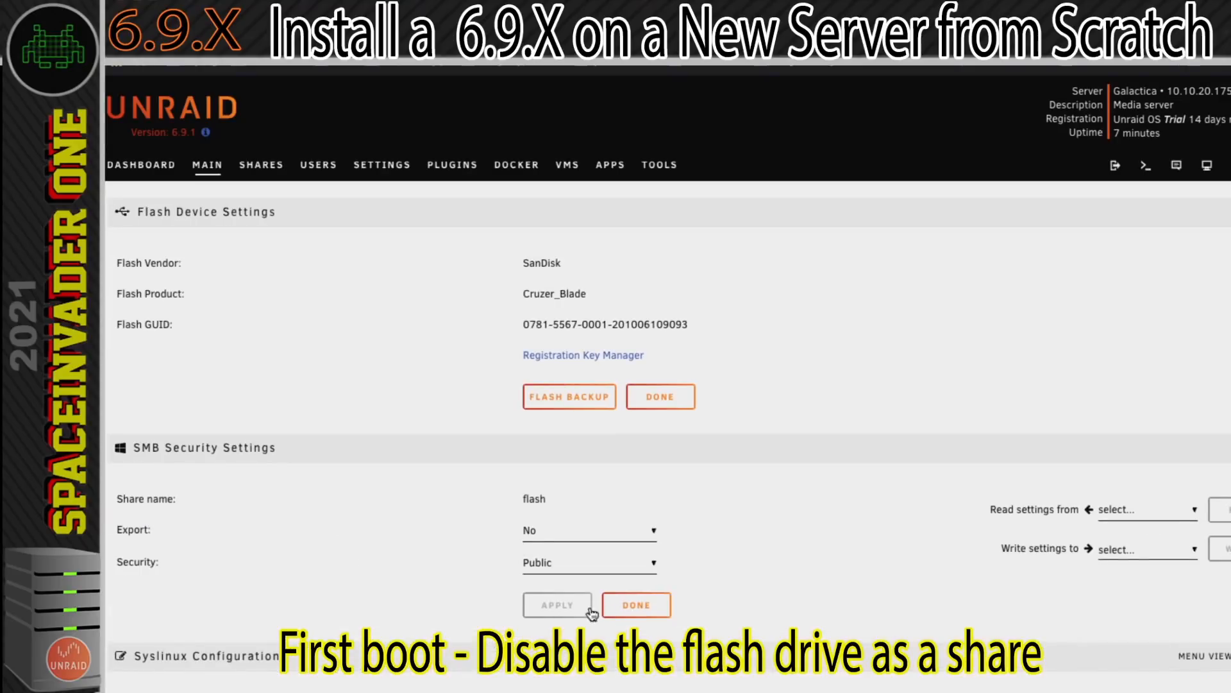
left_click(625, 606)
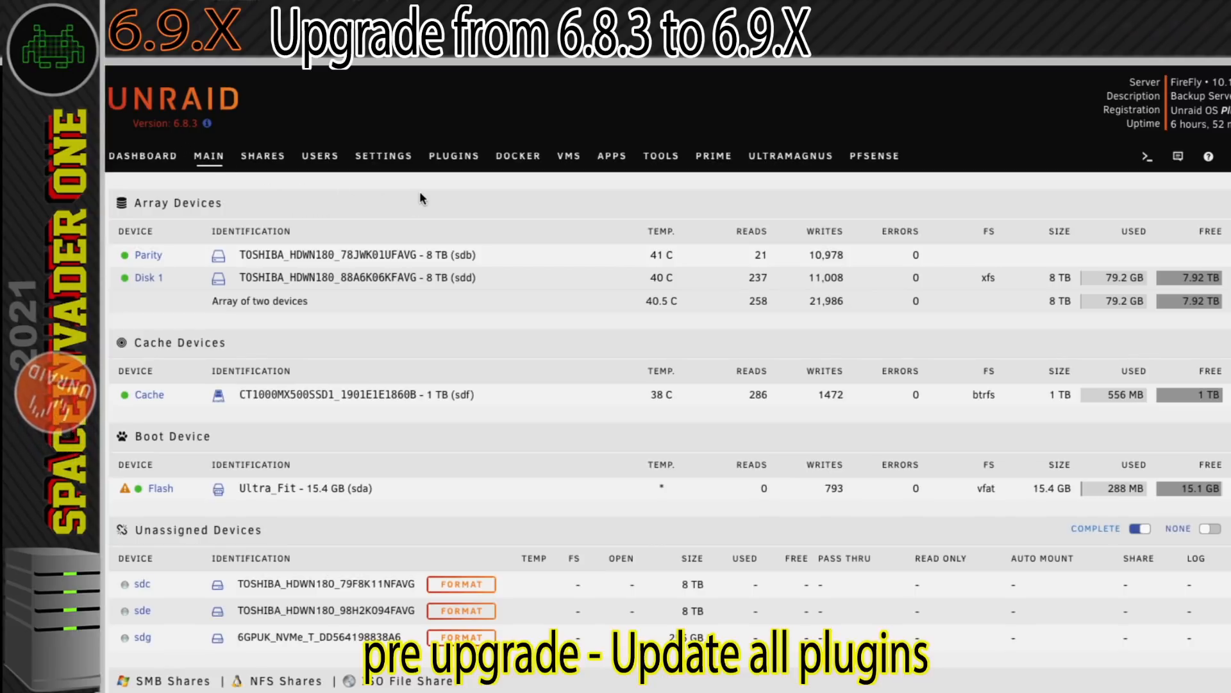
Check the installed plugins for updates and update all outdated plugins.
left_click(457, 160)
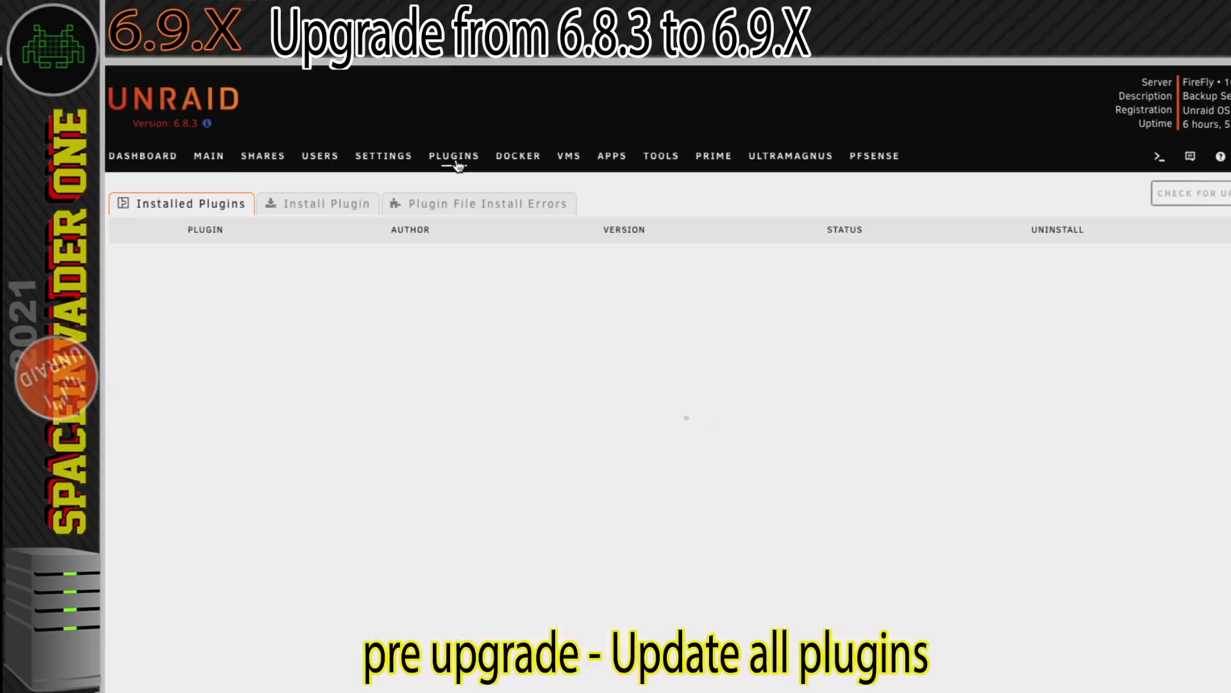
left_click(1183, 196)
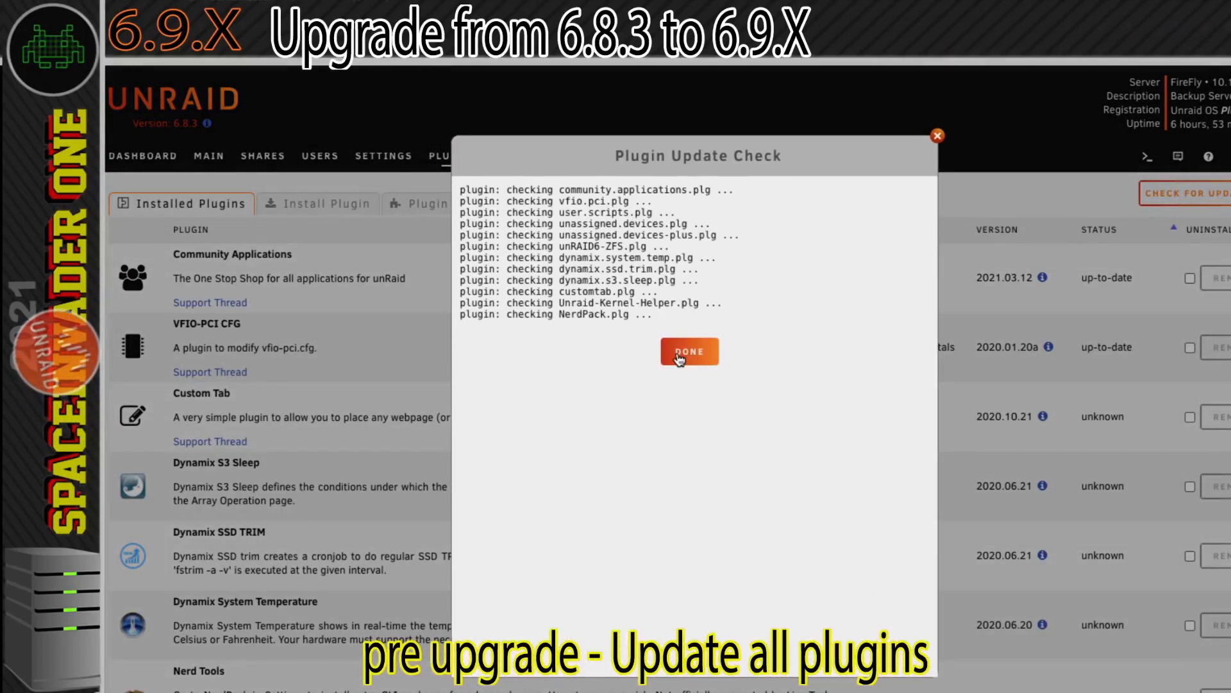
left_click(679, 357)
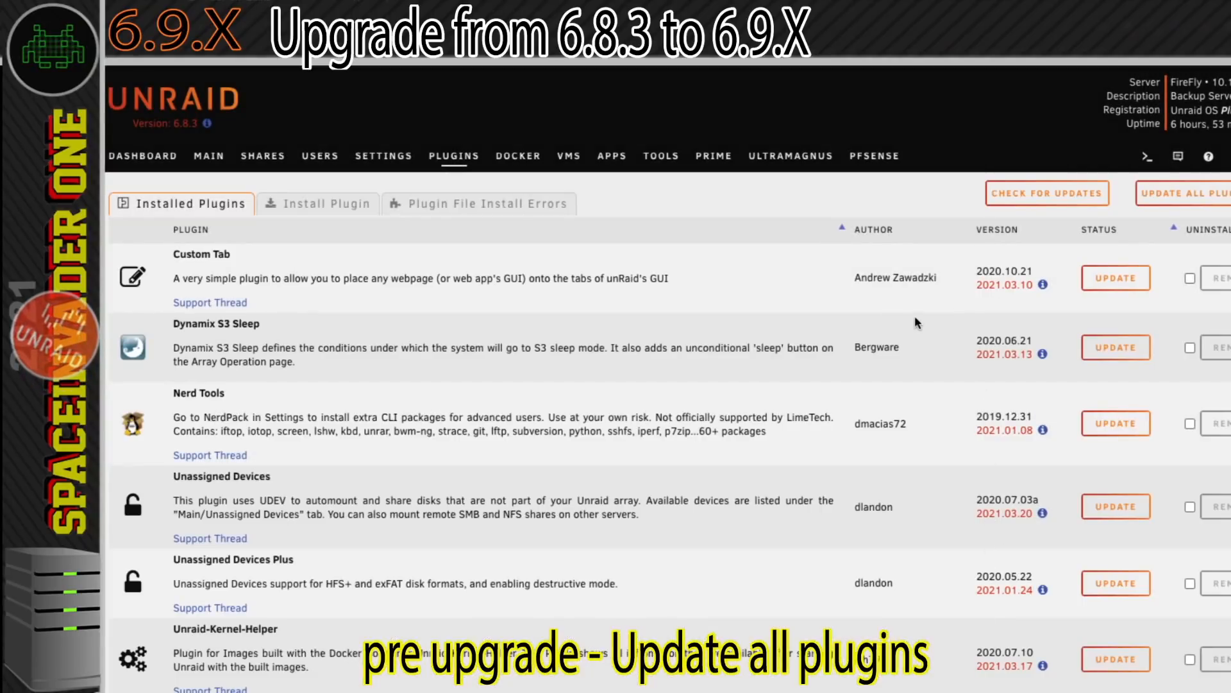
left_click(1183, 193)
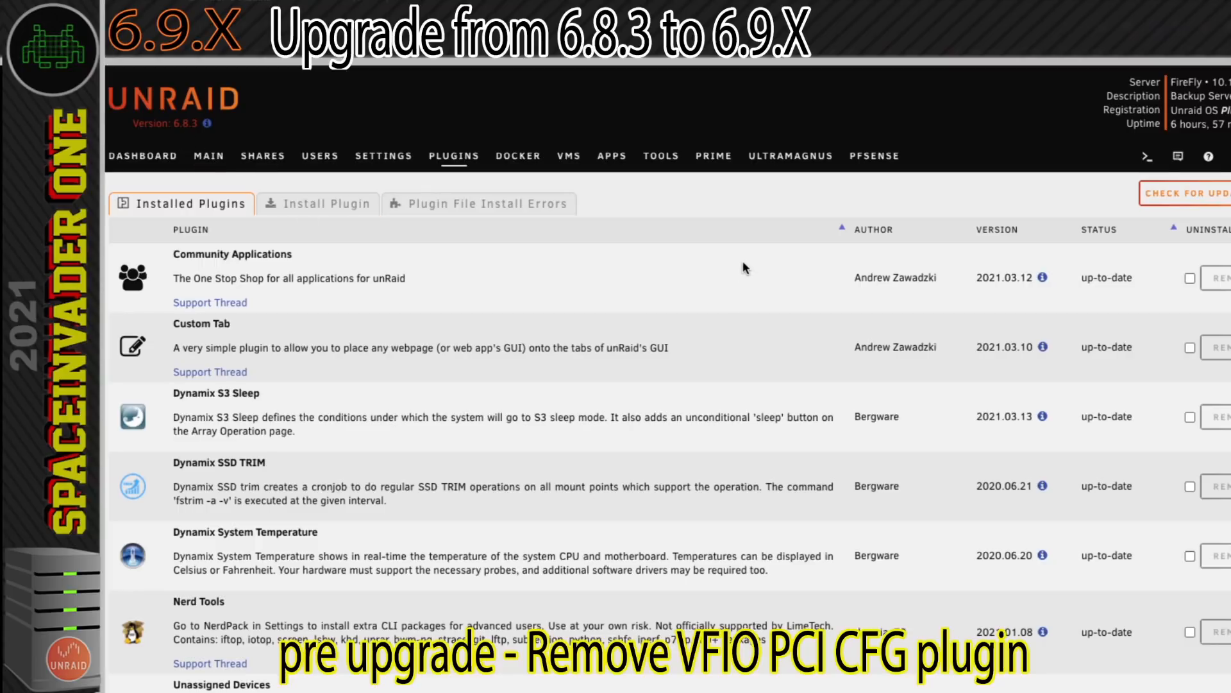
Open the VFIO-PCI CFG plugin's configuration and examine which IOMMU group devices are bound.
scroll(726, 283, "down", 7)
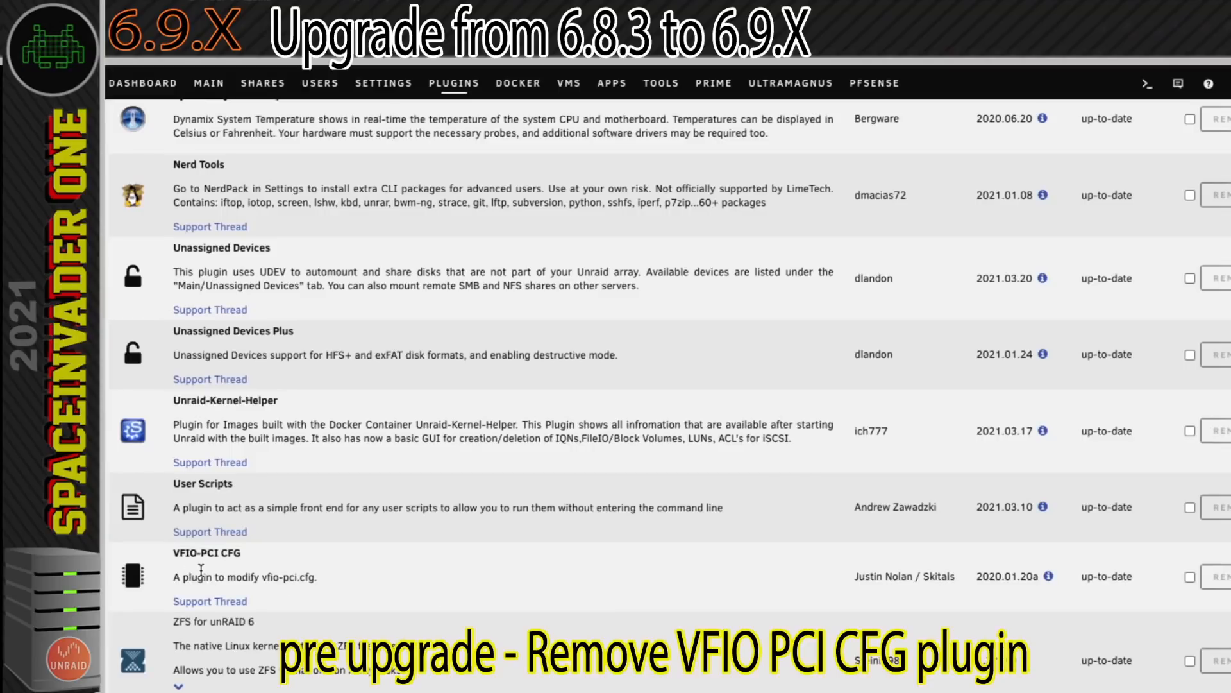
left_click(134, 576)
scroll(197, 369, "down", 1)
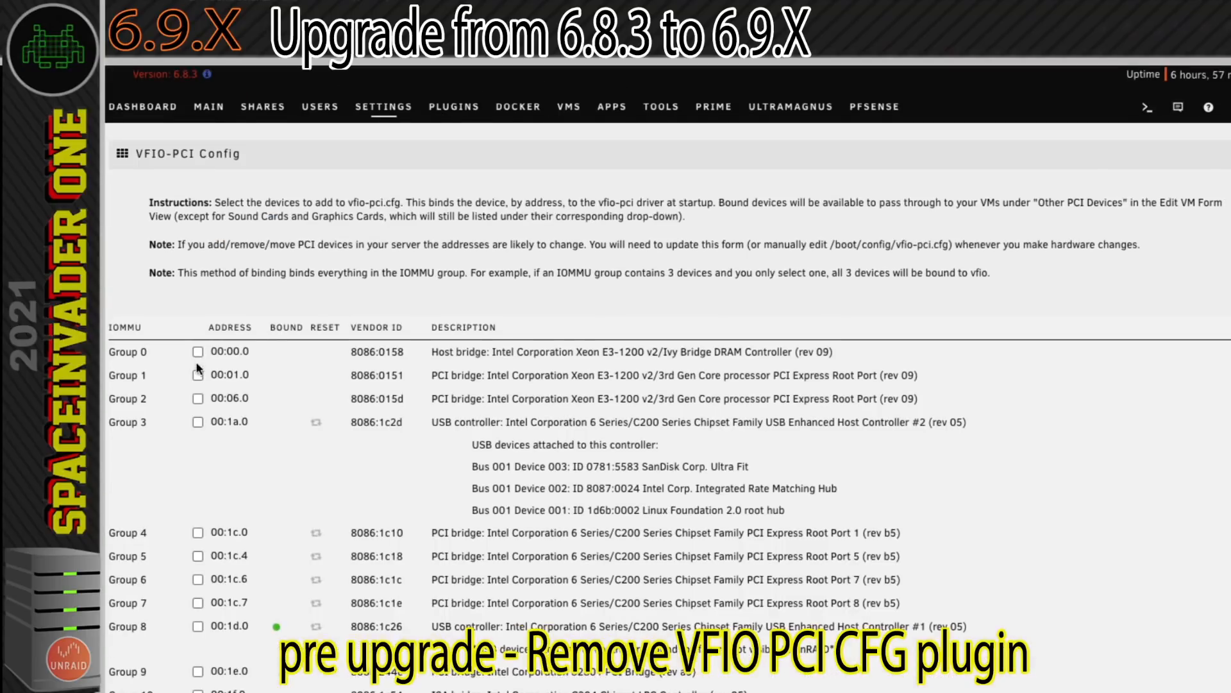
scroll(198, 606, "down", 7)
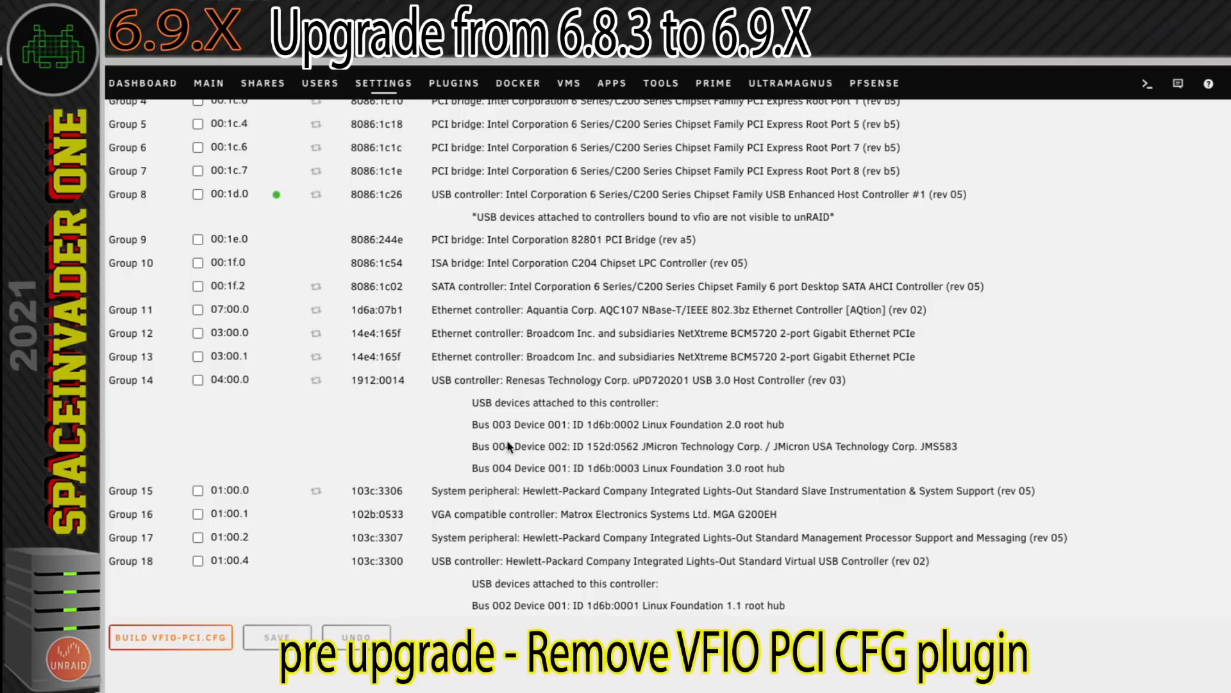
scroll(514, 449, "up", 8)
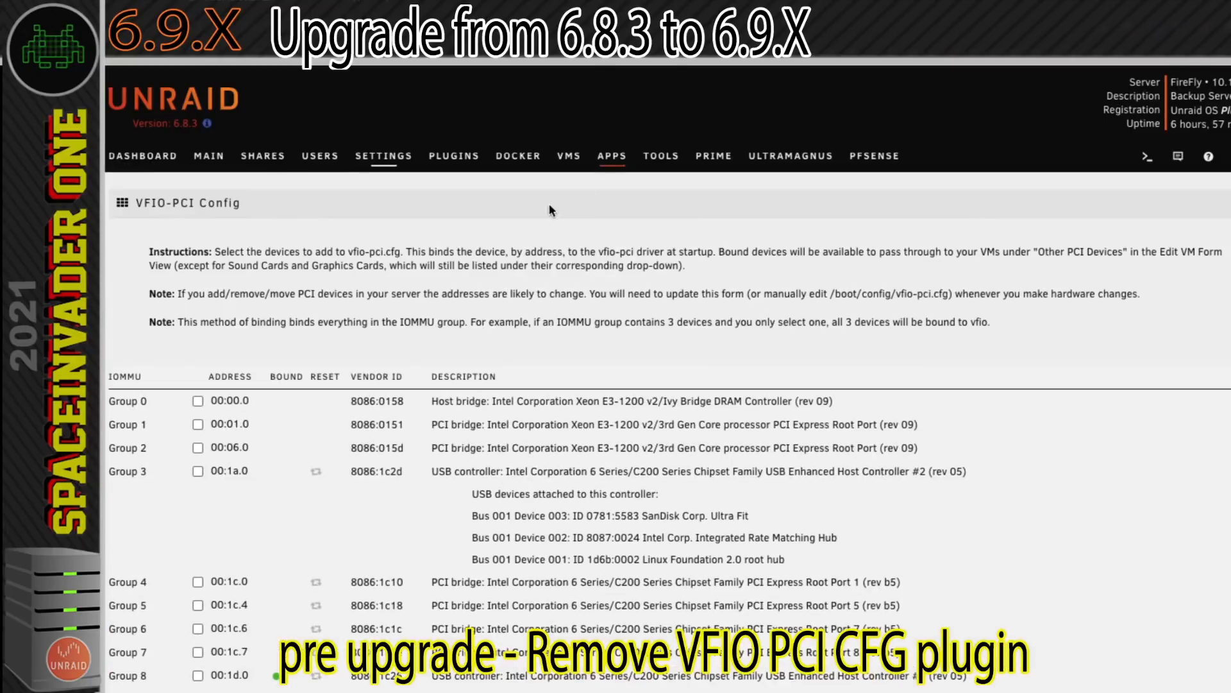
Remove the VFIO-PCI CFG plugin from the installed plugins.
left_click(463, 160)
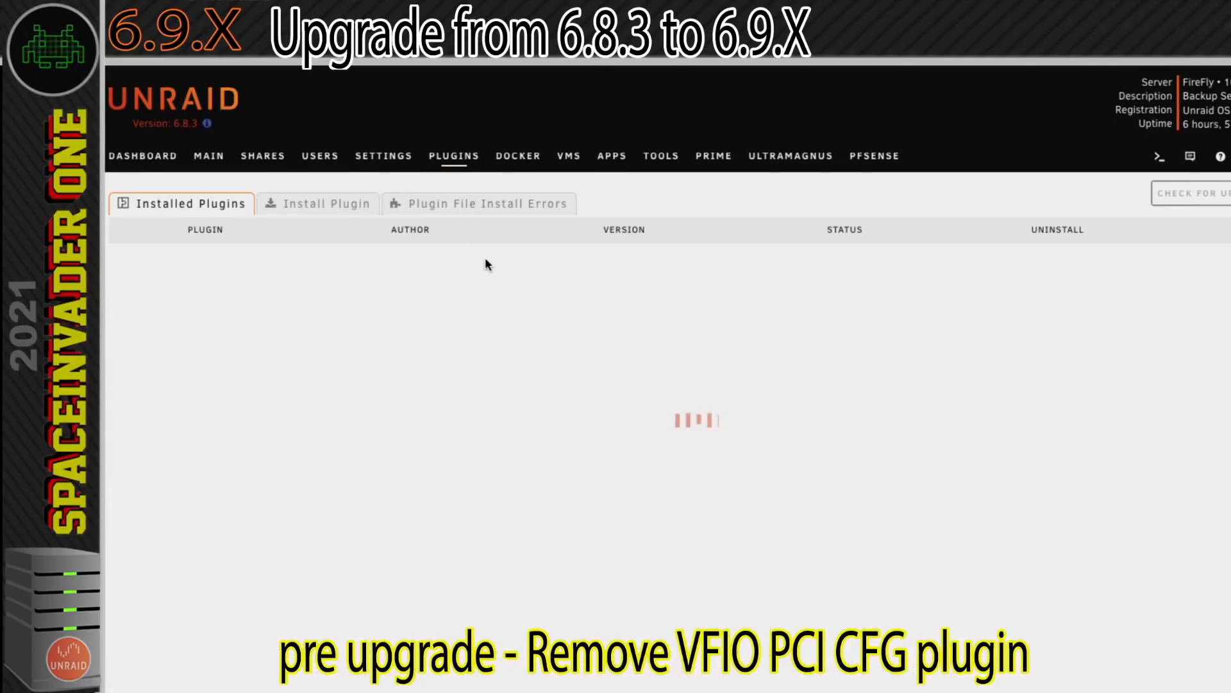
scroll(484, 287, "down", 5)
left_click(1190, 600)
left_click(1222, 603)
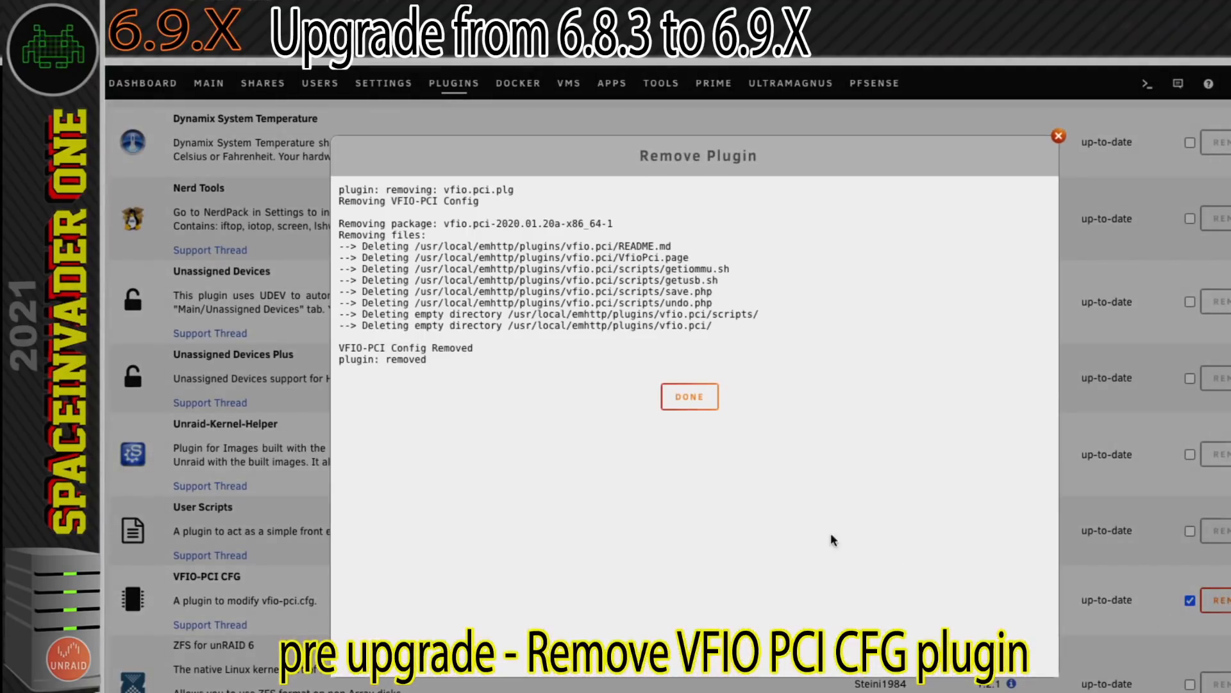
left_click(689, 396)
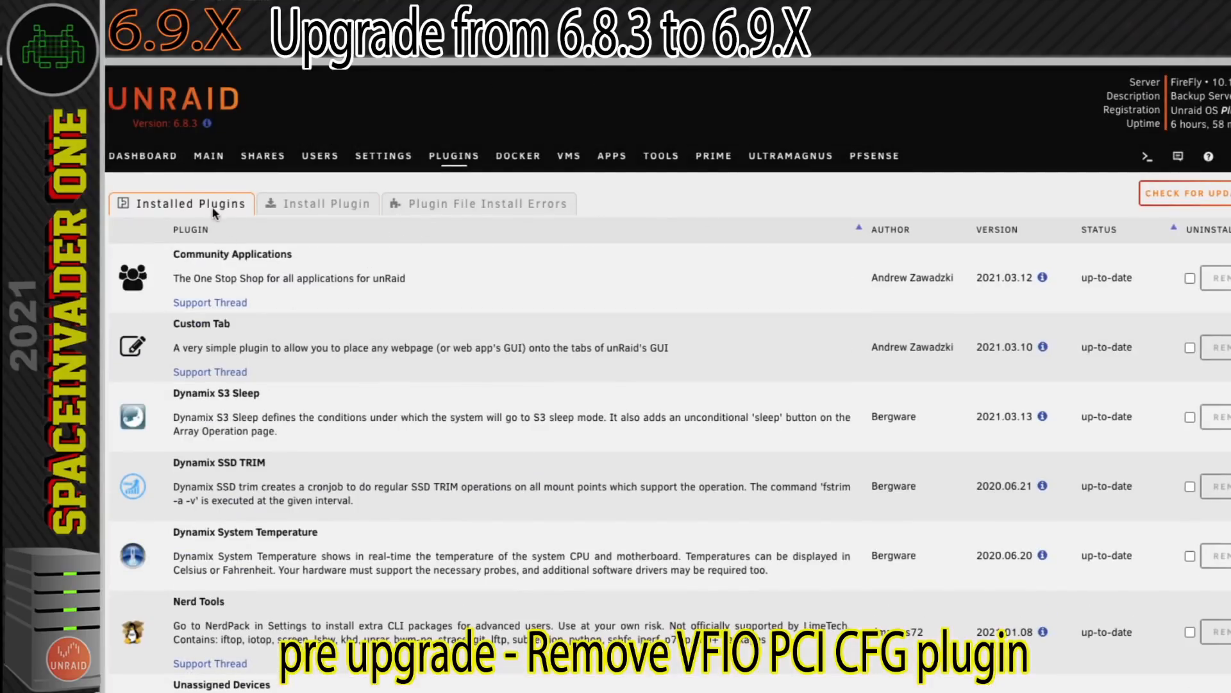
Look over the array devices and array operations including the mover, and stop all Docker containers.
left_click(208, 164)
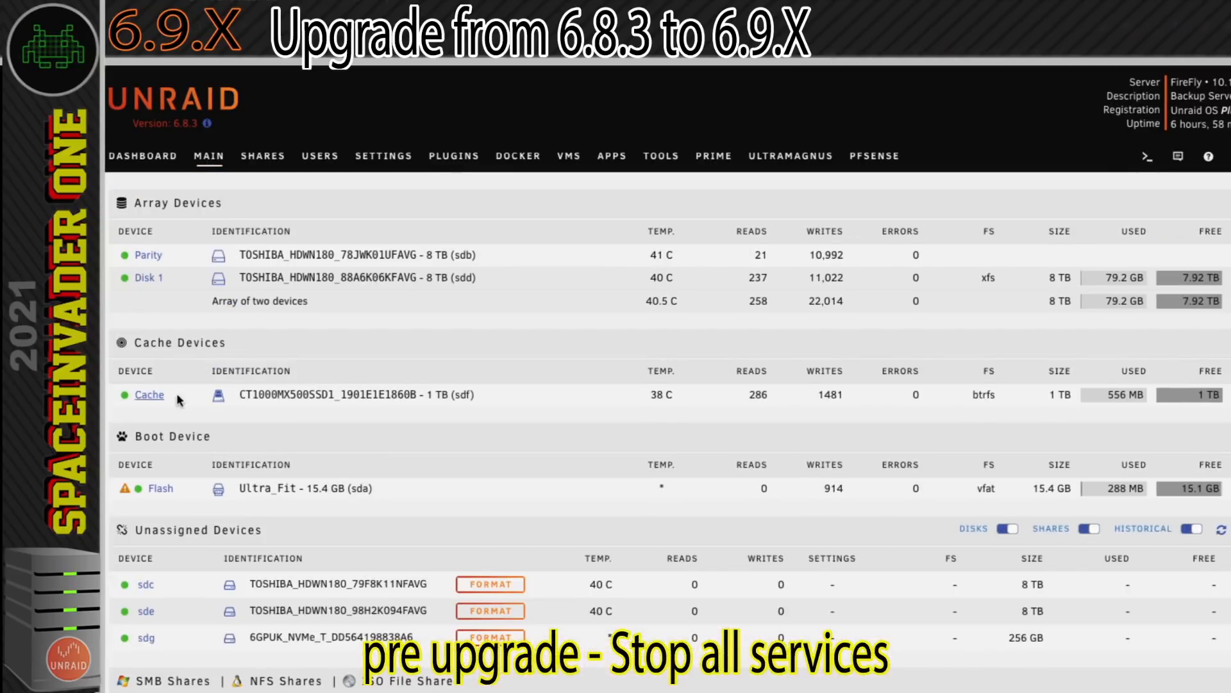
scroll(530, 265, "down", 8)
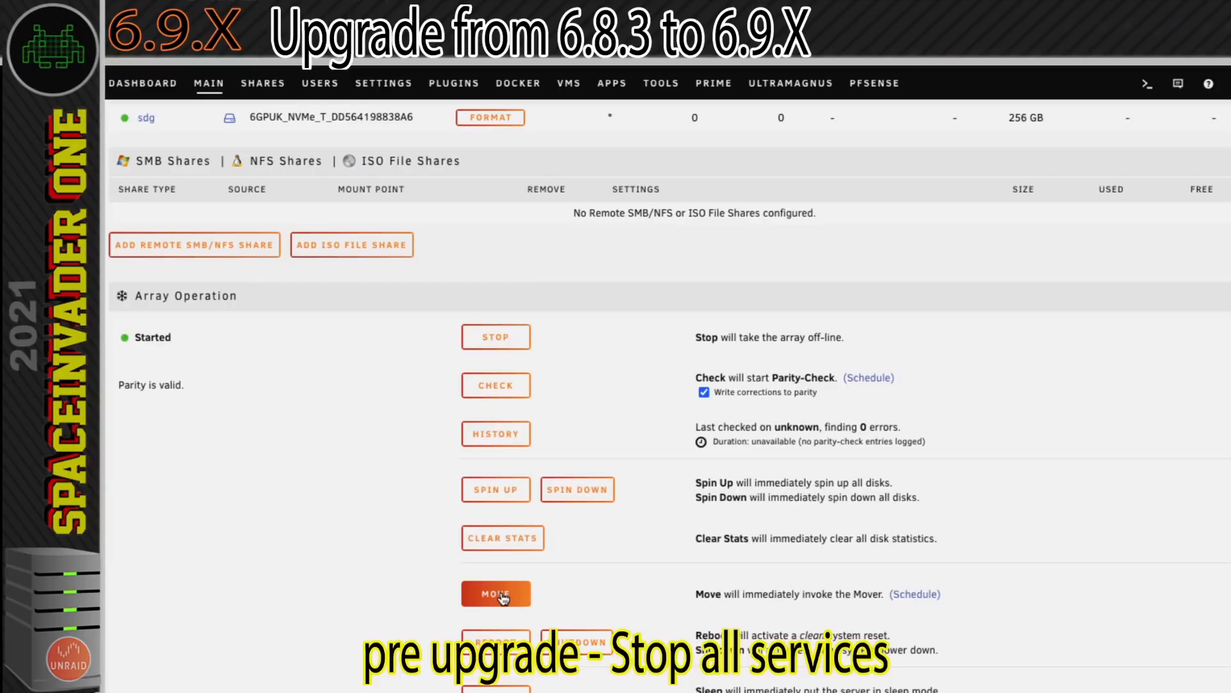
scroll(519, 269, "up", 8)
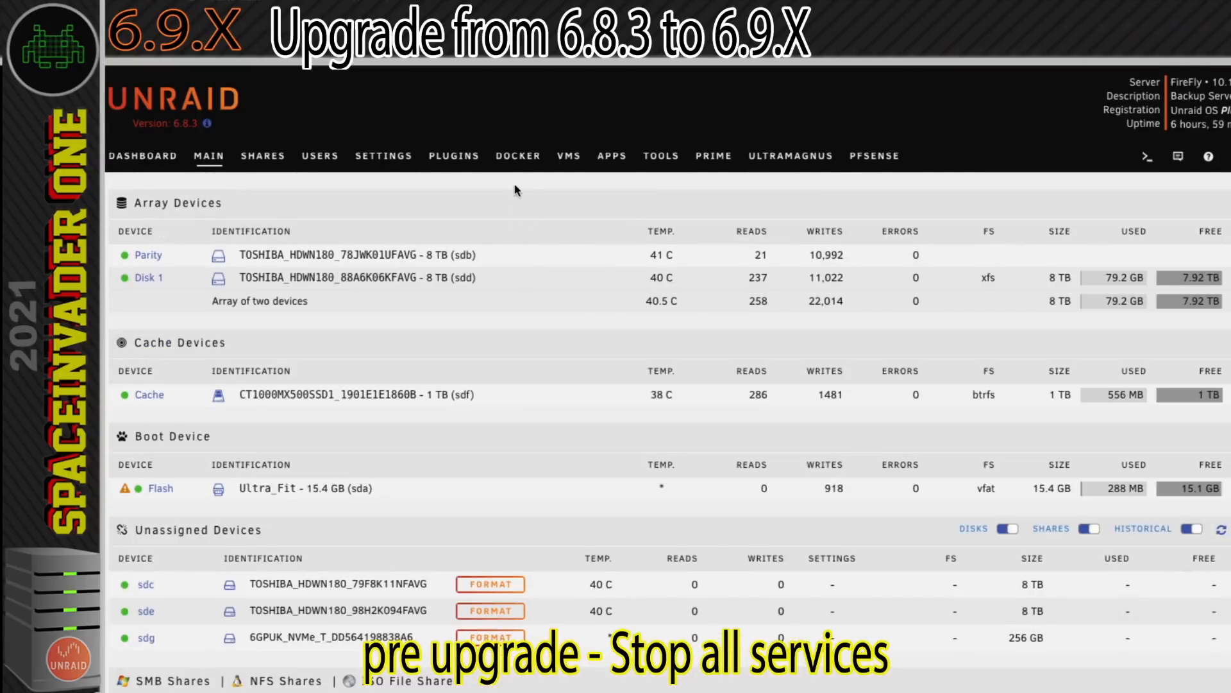
left_click(518, 156)
left_click(348, 476)
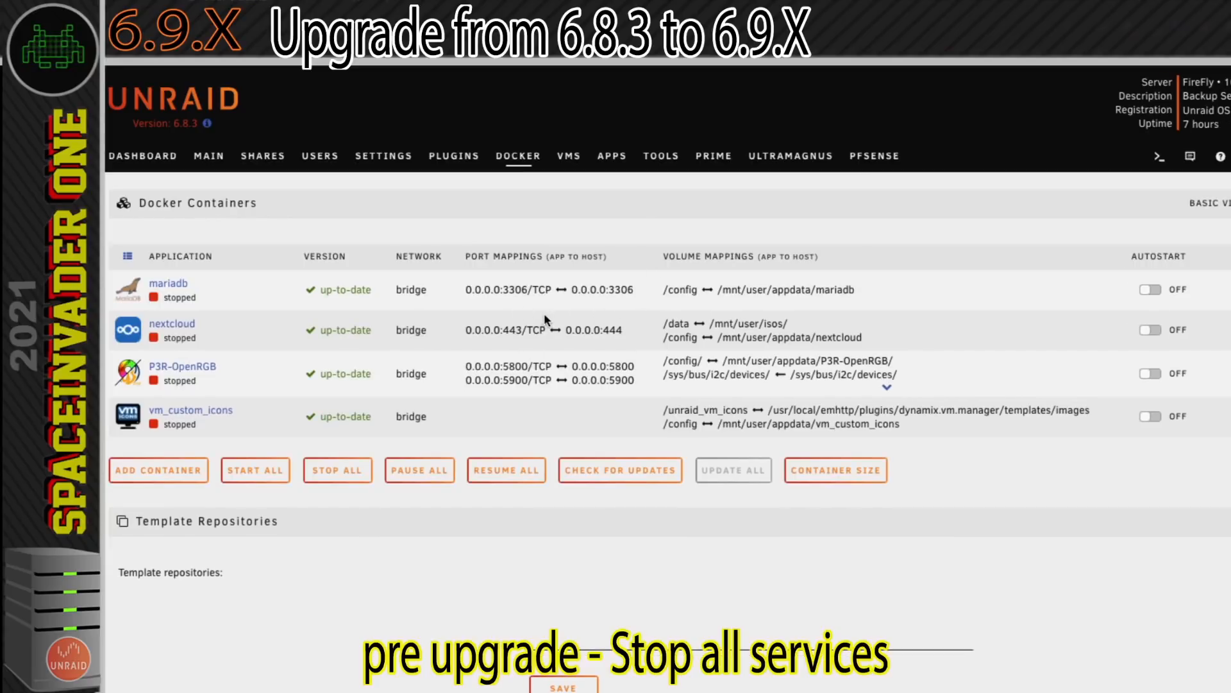
Stop the running popOS virtual machine.
left_click(567, 162)
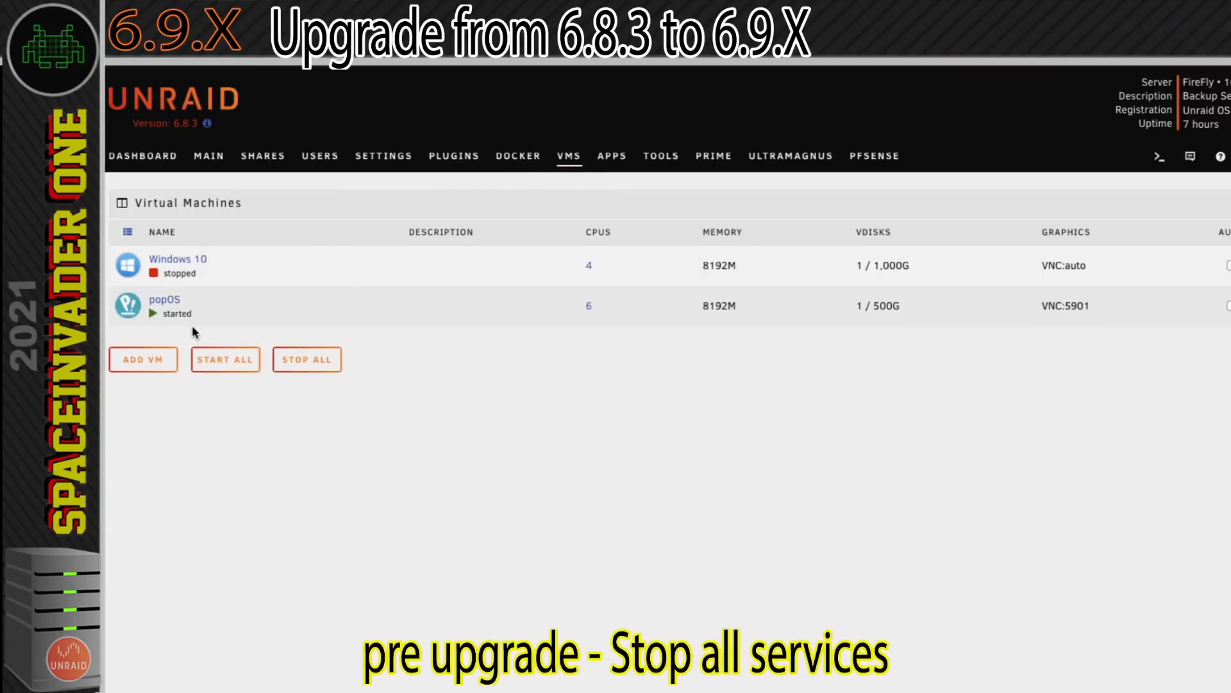
left_click(135, 311)
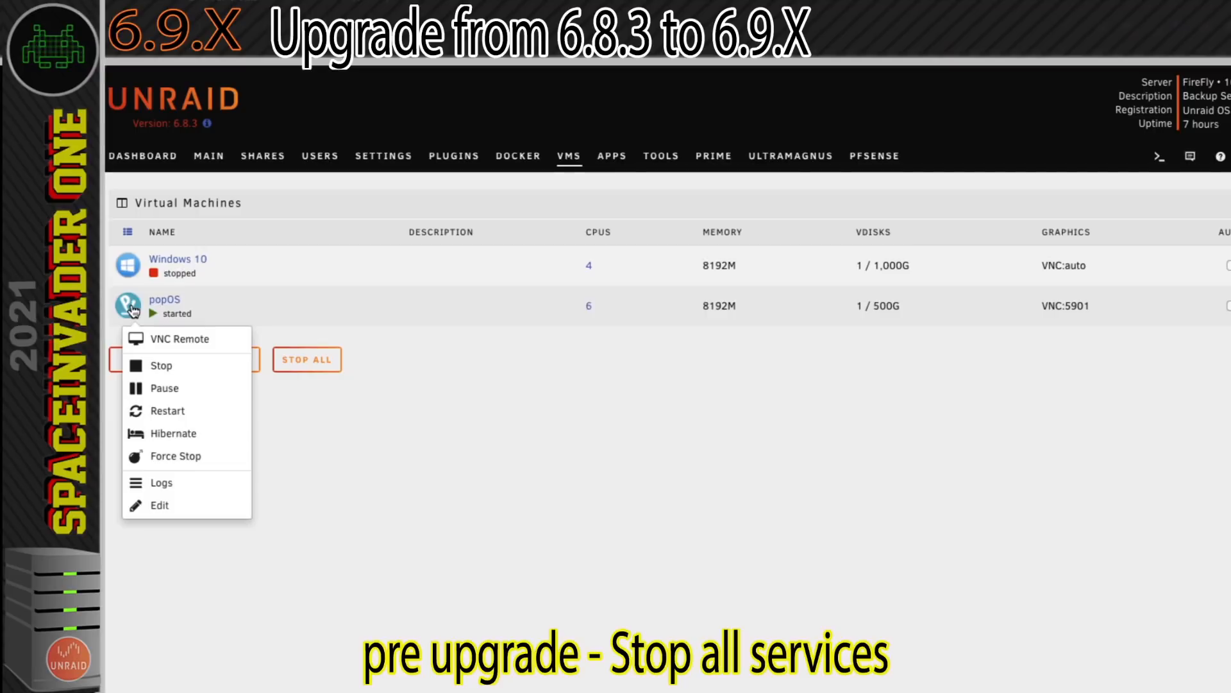
left_click(150, 368)
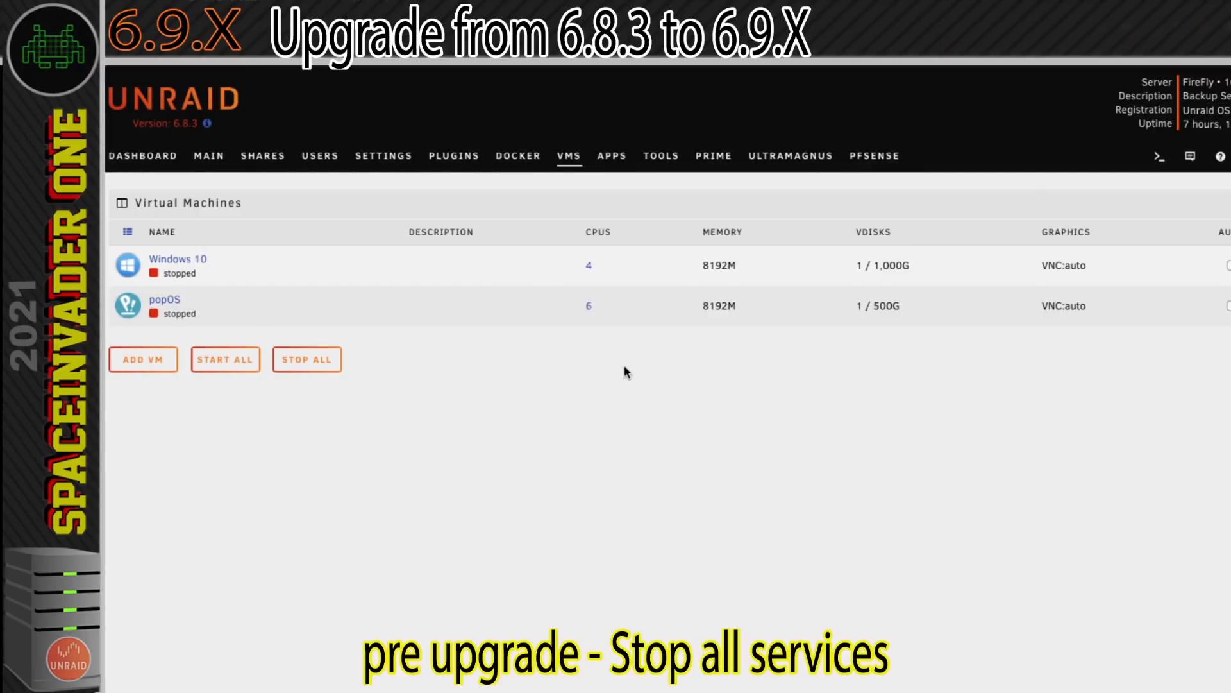
Check for Unraid OS updates with the branch kept on Stable.
left_click(660, 156)
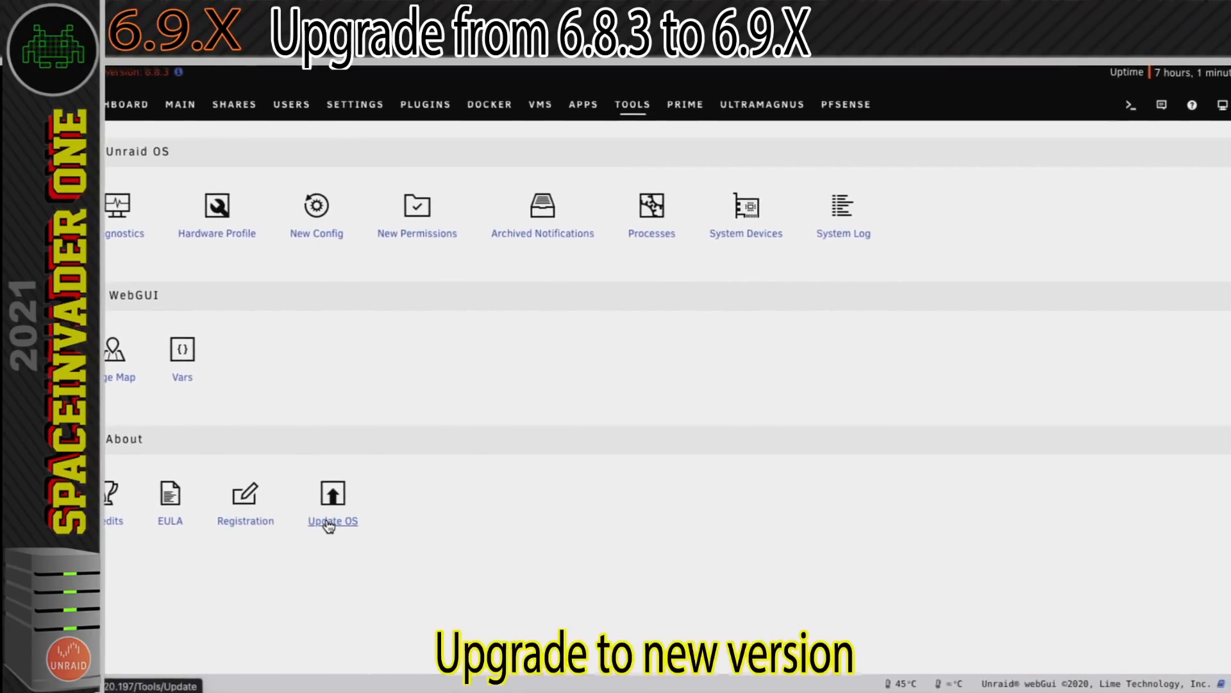
left_click(327, 520)
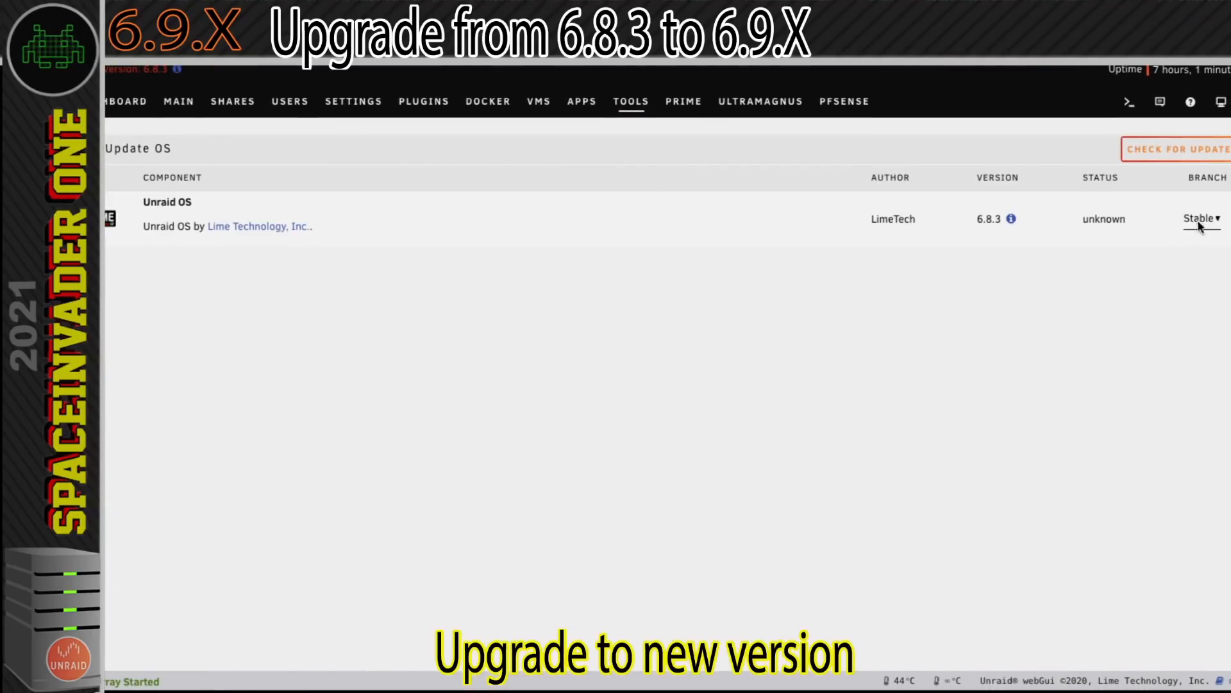
left_click(1202, 222)
left_click(1204, 221)
left_click(1174, 151)
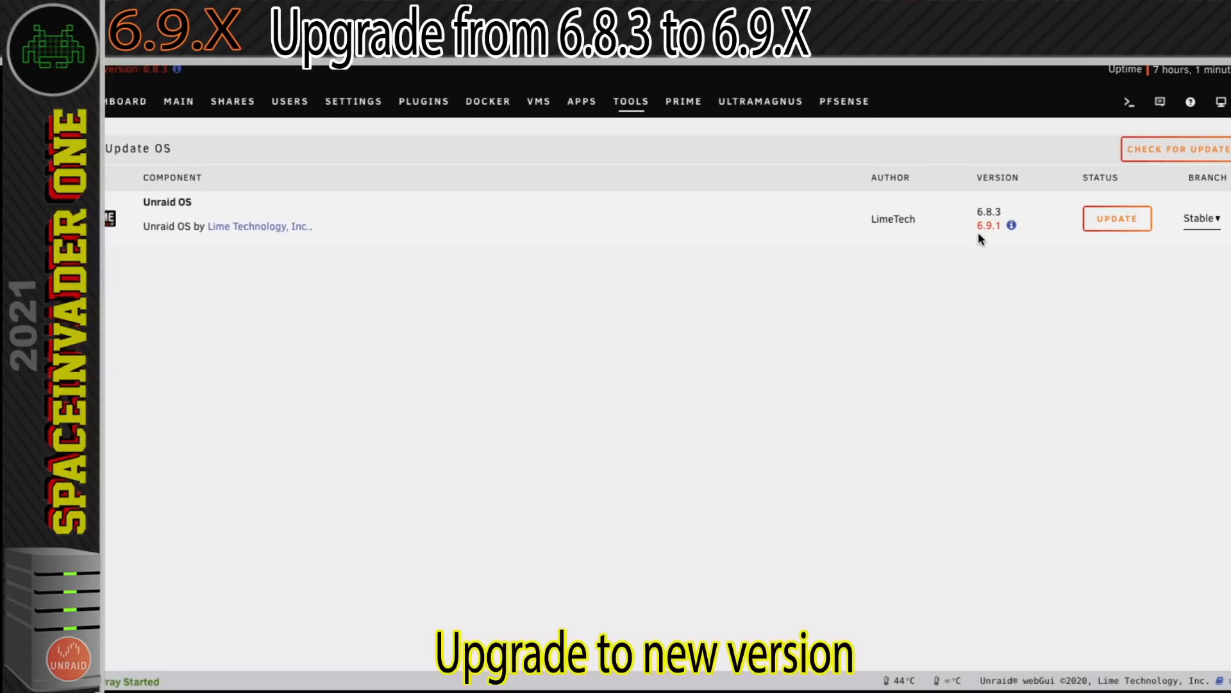
Install the Unraid OS 6.9.1 update and reboot the server to complete the upgrade.
left_click(1117, 222)
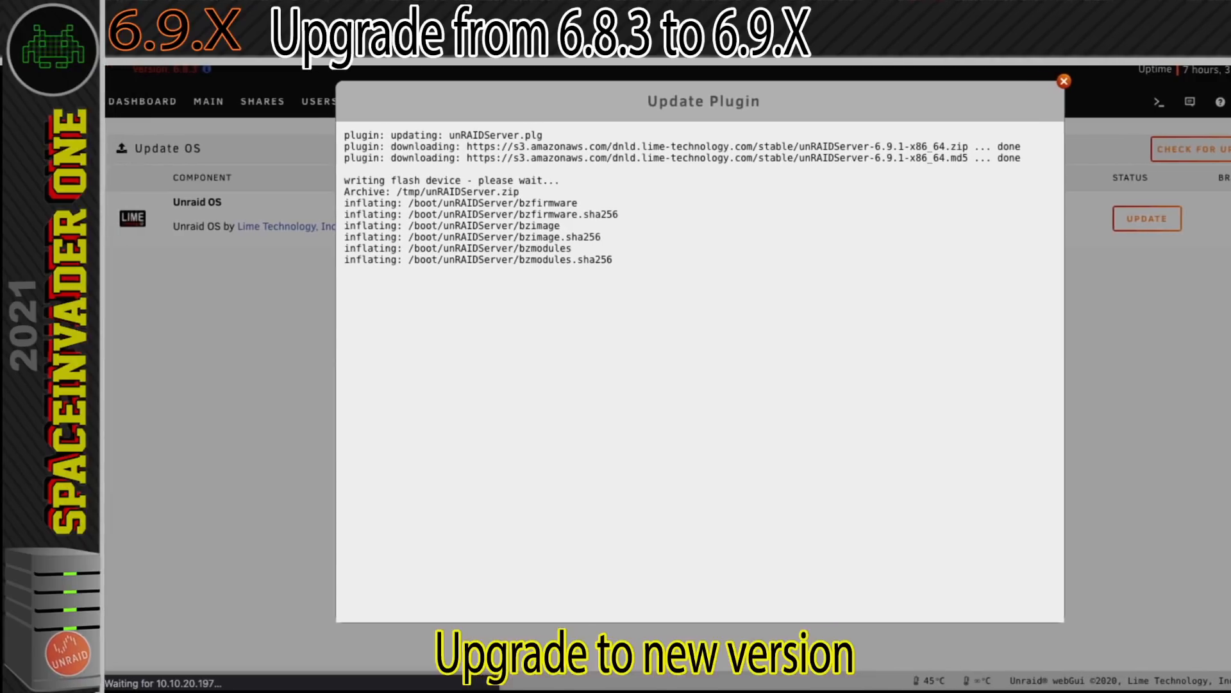
left_click(703, 447)
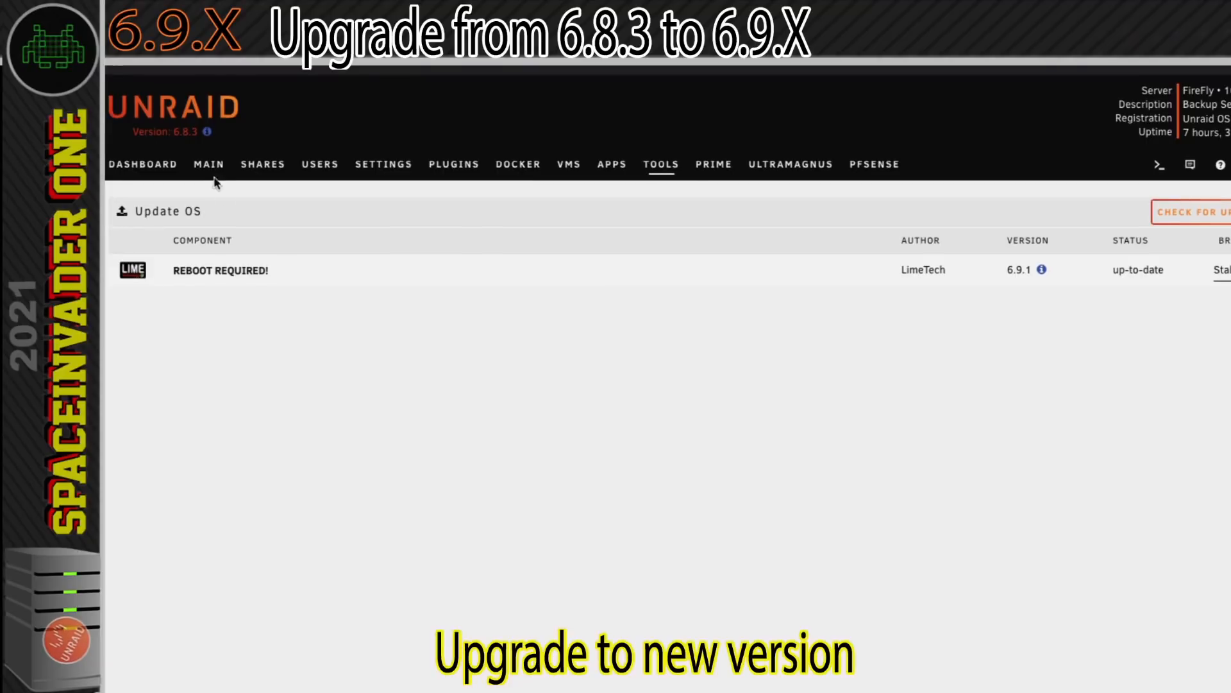
left_click(211, 168)
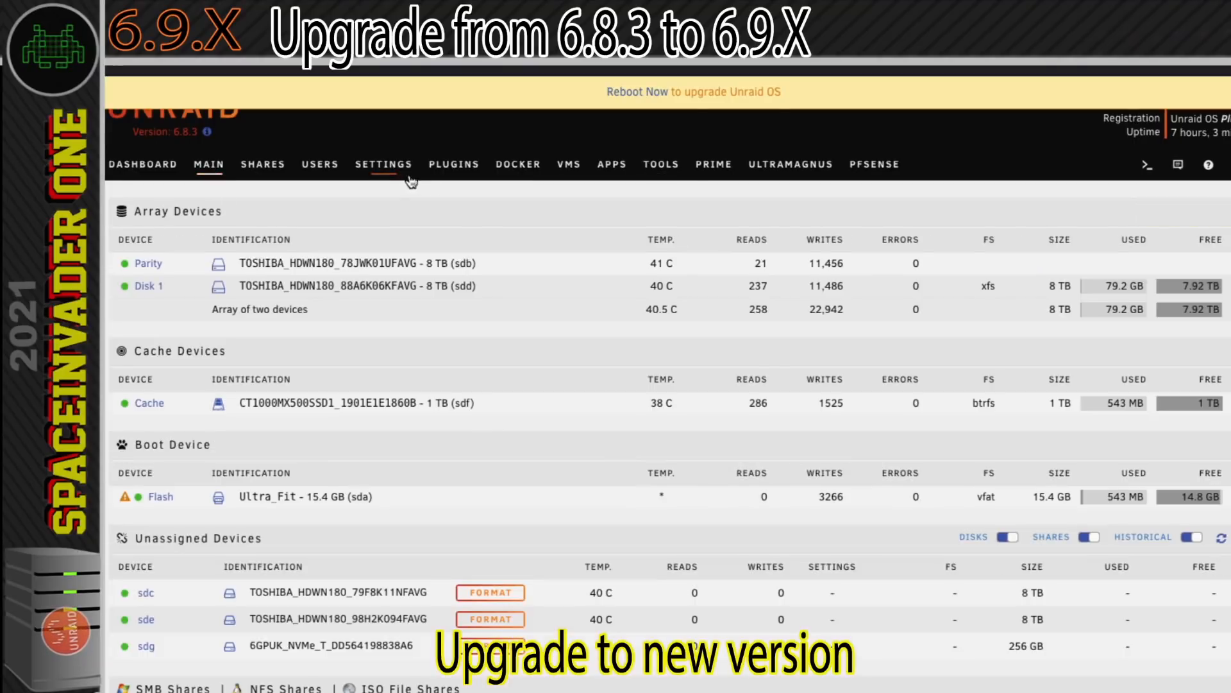
left_click(632, 93)
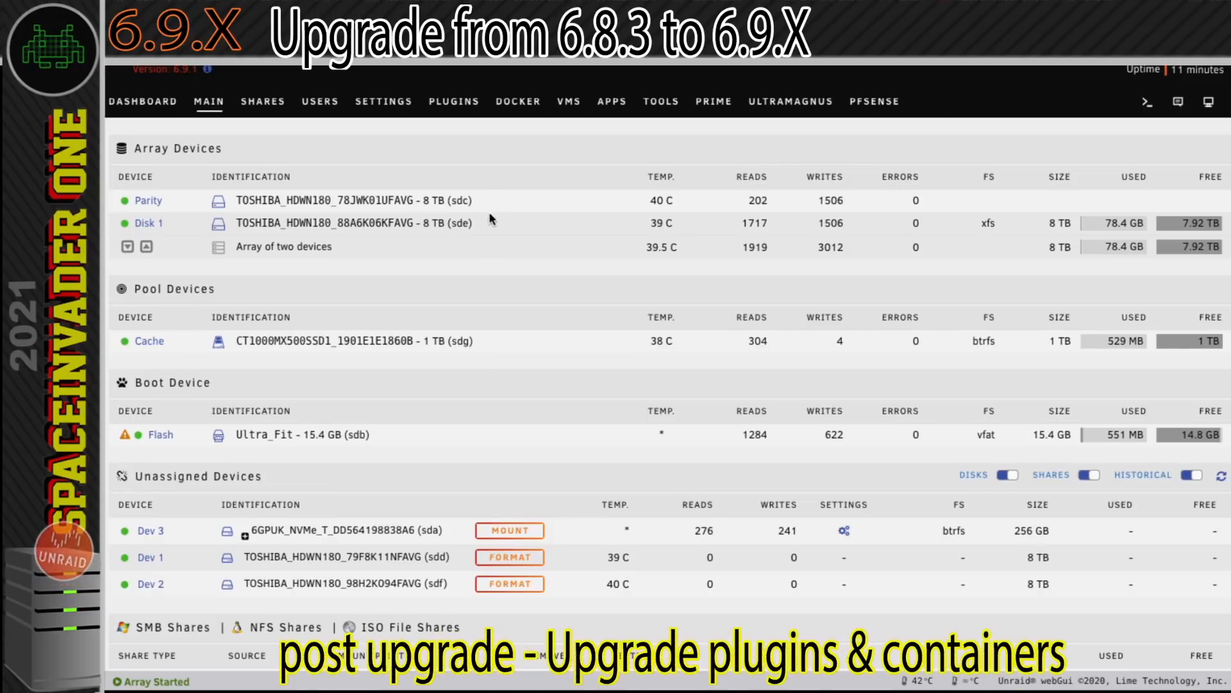
Check all installed plugins for updates and review their status, and check the Docker containers for updates.
left_click(454, 101)
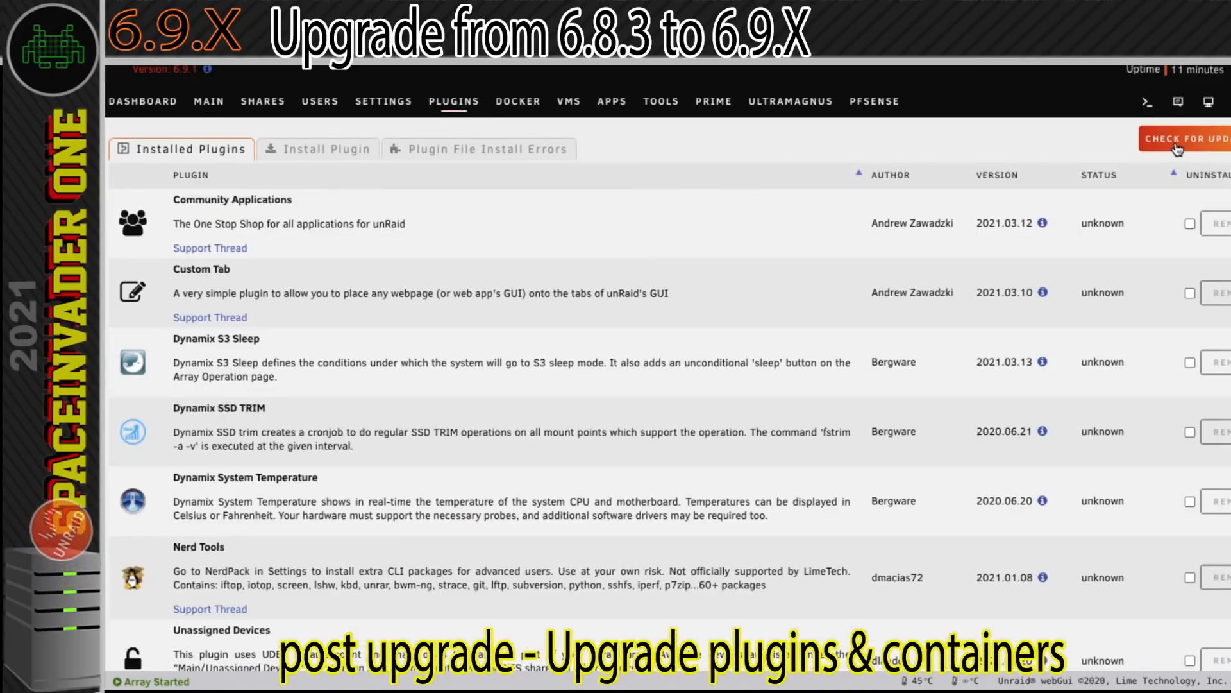
left_click(1178, 147)
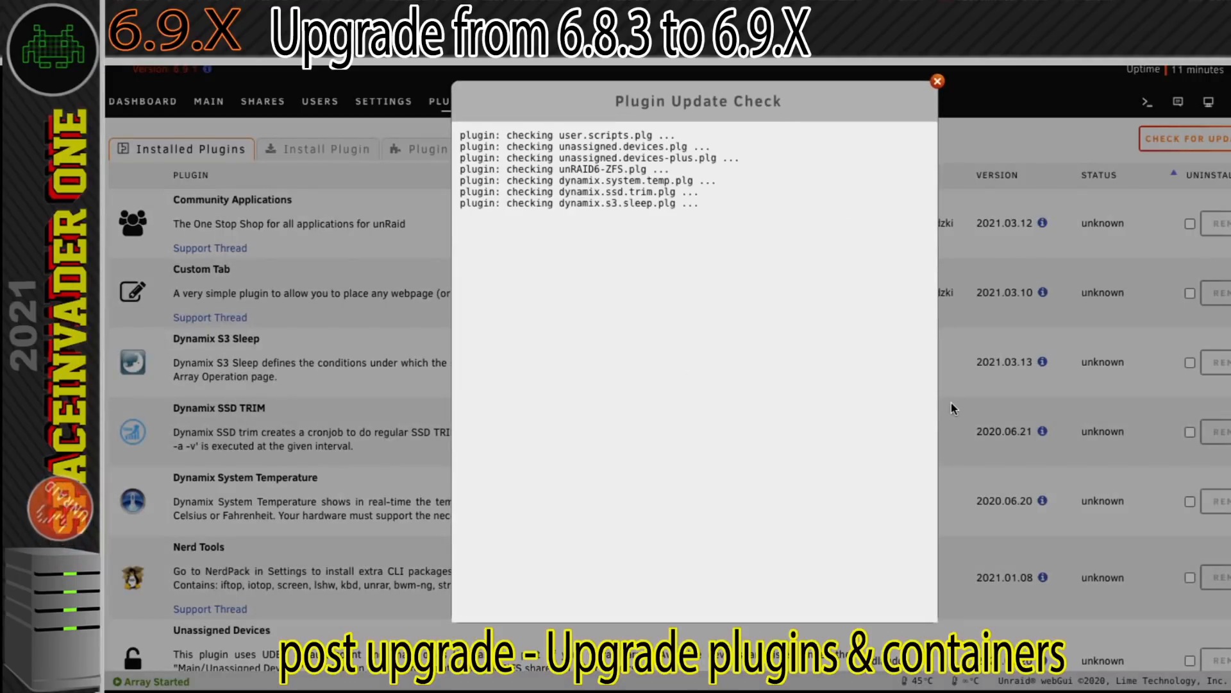
left_click(691, 287)
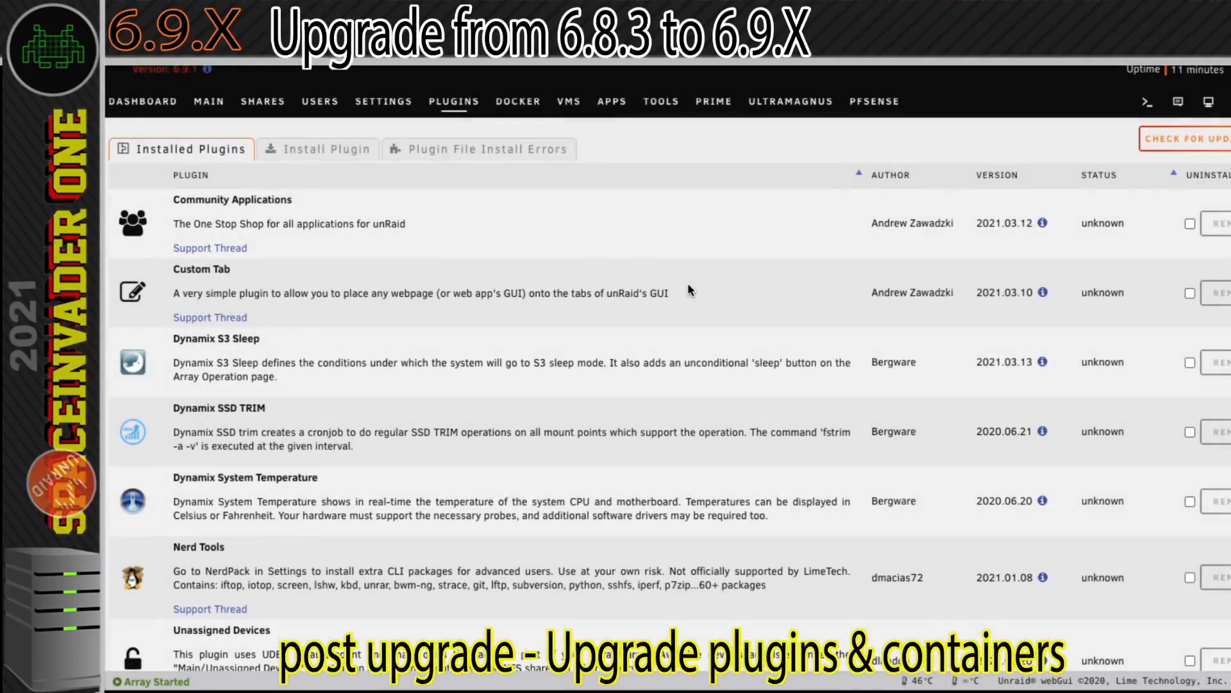
scroll(1038, 304, "down", 5)
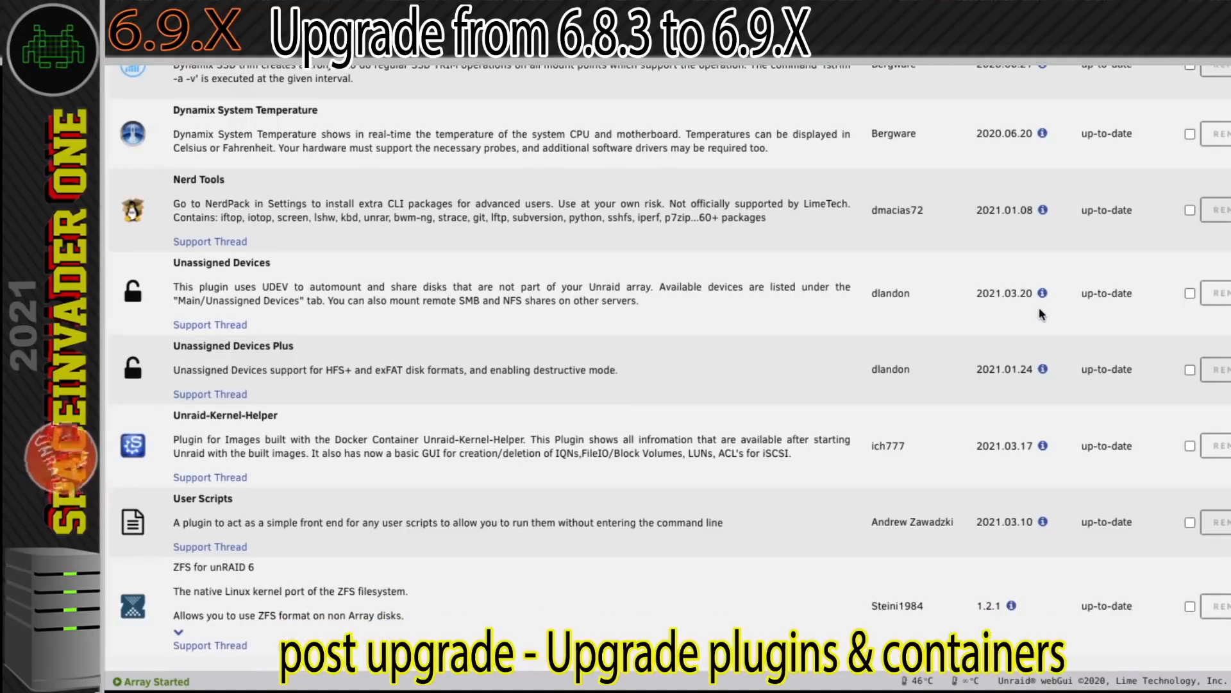
scroll(1011, 314, "up", 5)
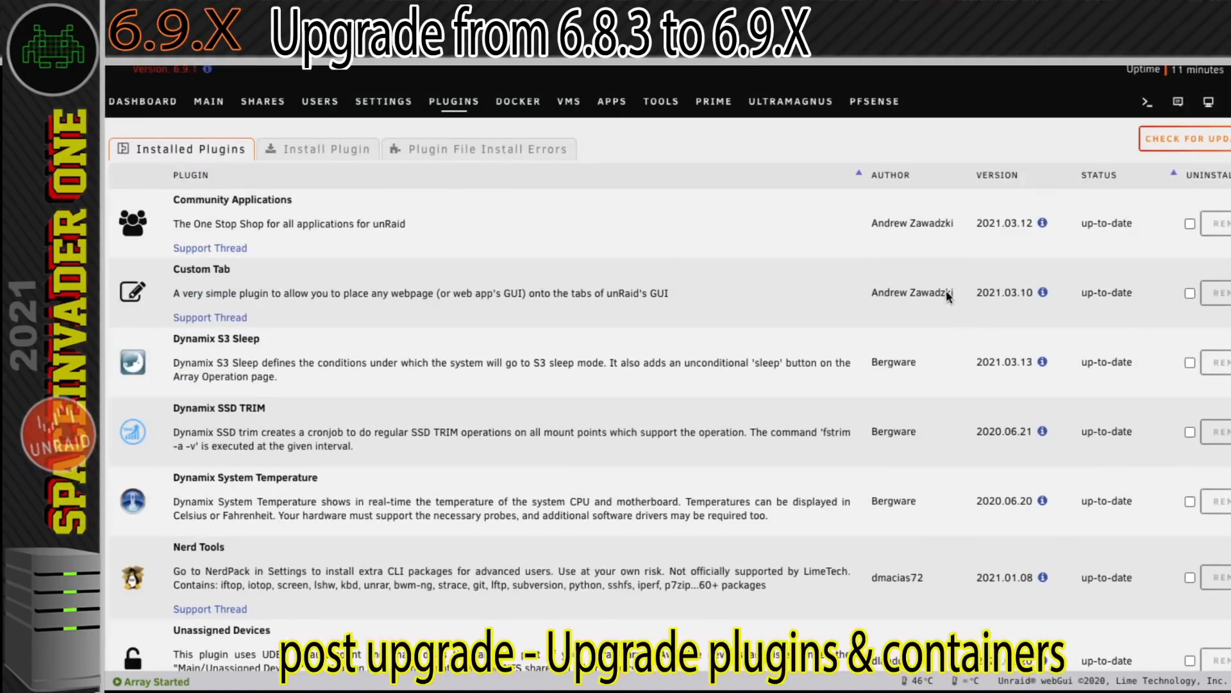
left_click(515, 104)
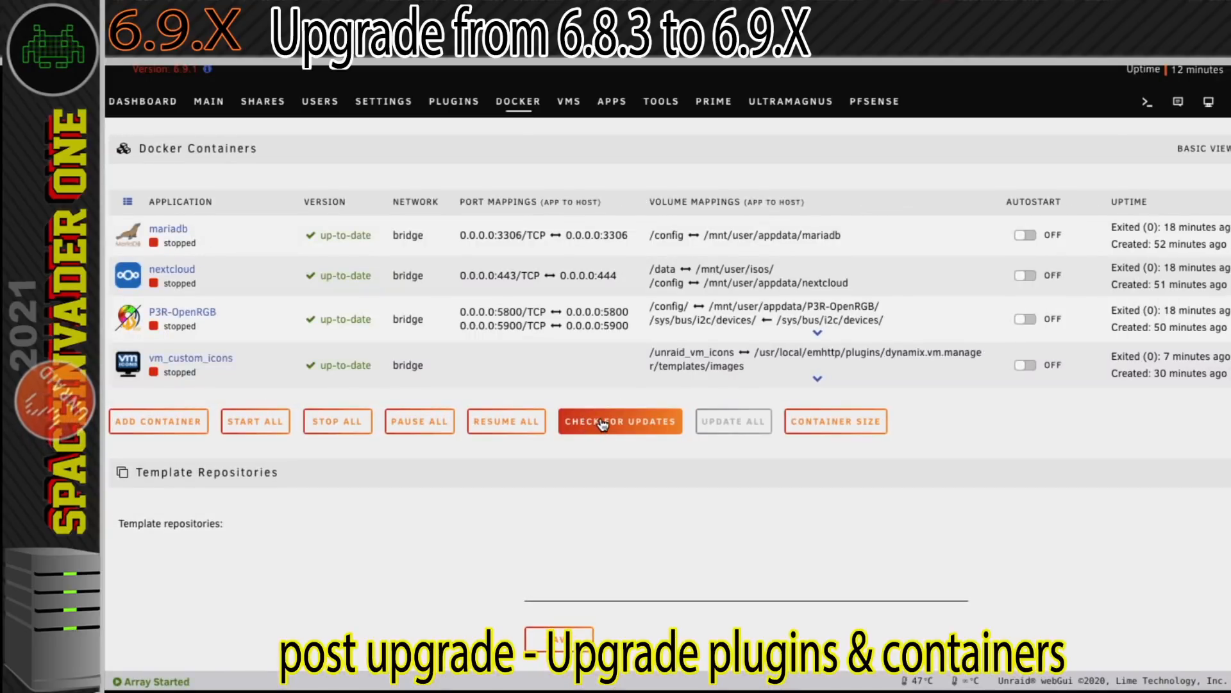
left_click(603, 423)
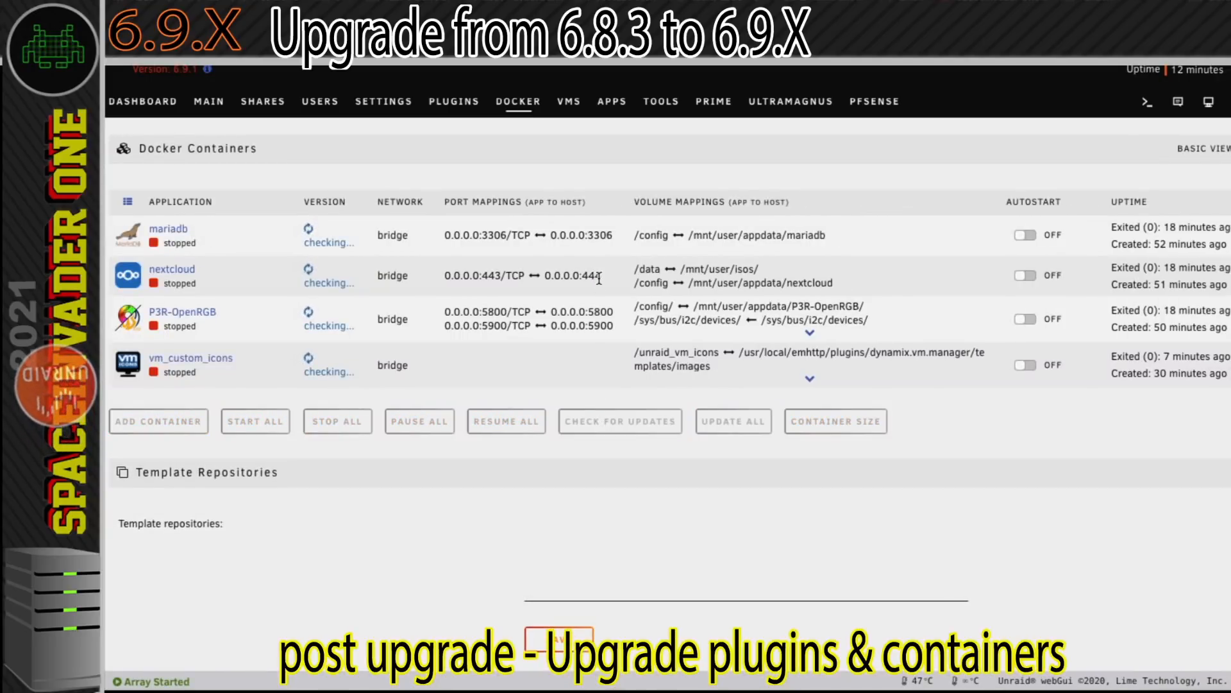